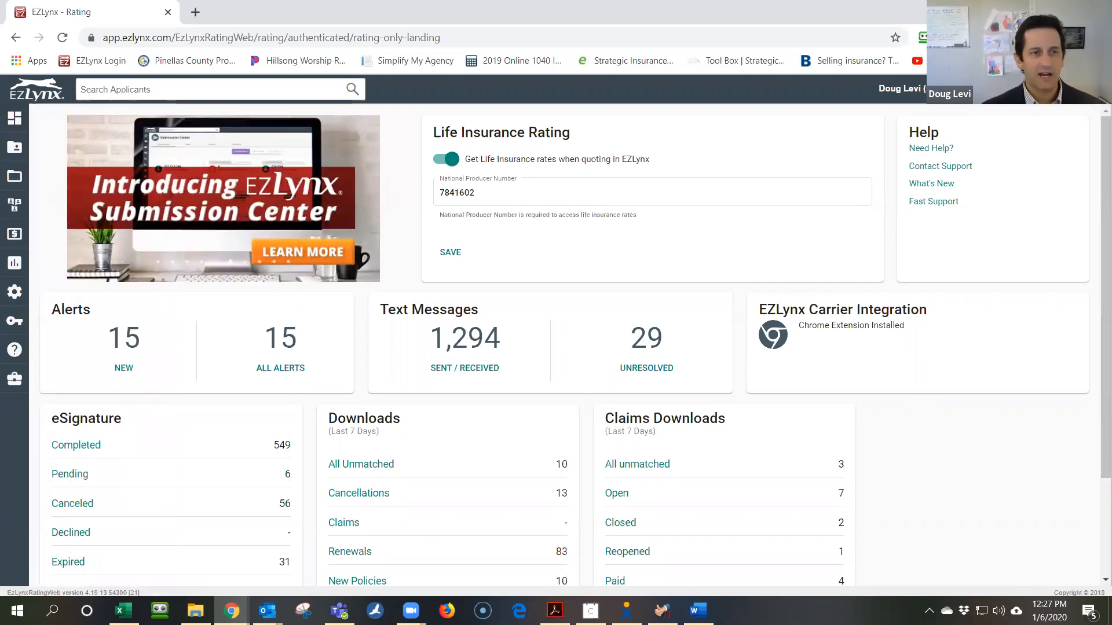
# Bring up the Applicants flyout menu from the left sidebar of the rating dashboard
pyautogui.moveTo(16, 149)
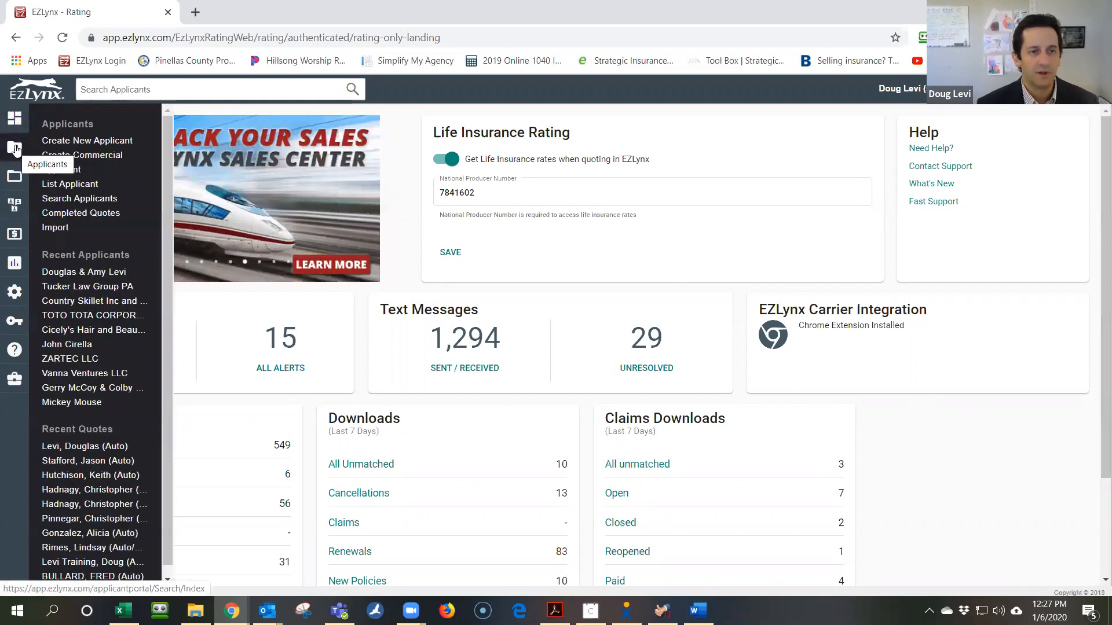
# Choose Create New Applicant to get a blank Personal Lines Applicant form
pyautogui.click(97, 141)
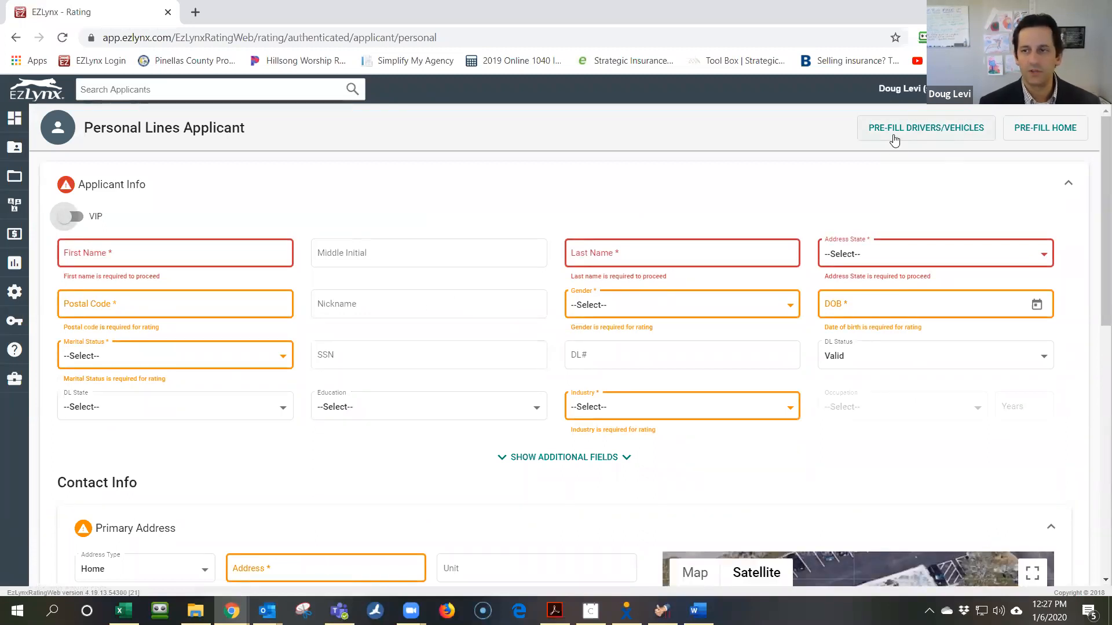
# In the driver/vehicle pre-fill form, accept the usage agreement and autofill the applicant's name from a saved entry
pyautogui.click(921, 130)
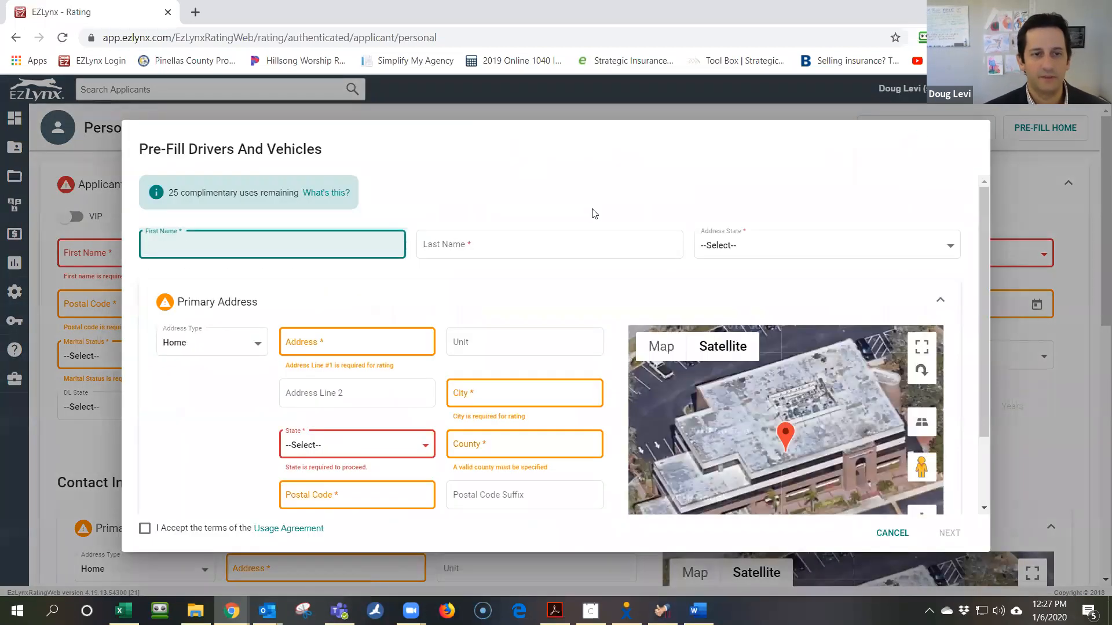
pyautogui.click(292, 241)
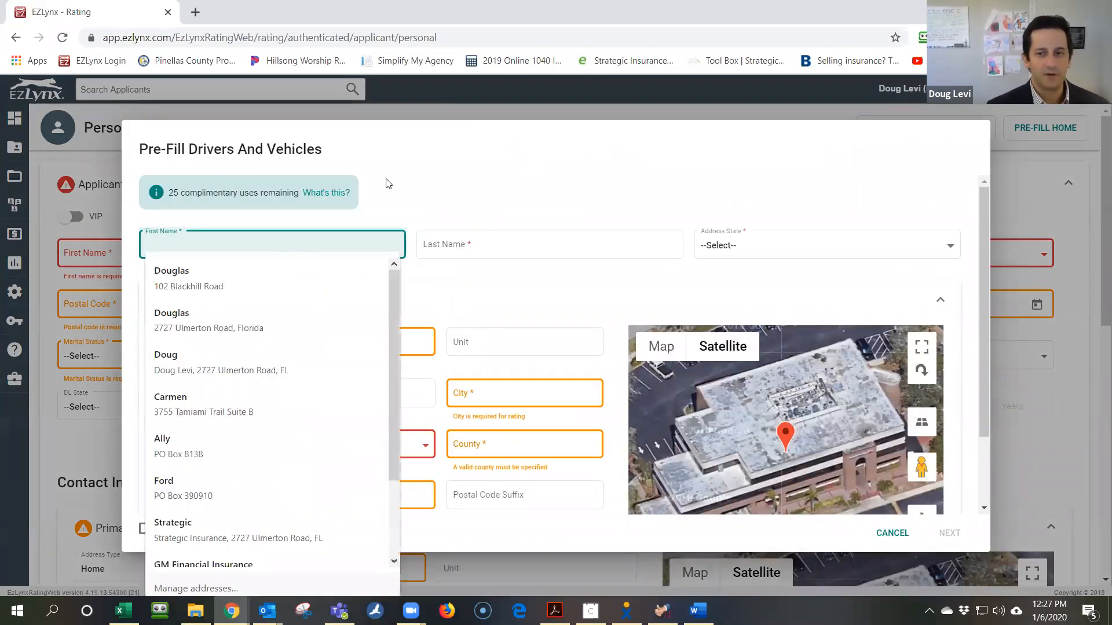
pyautogui.click(492, 183)
pyautogui.scroll(-2, 501, 191)
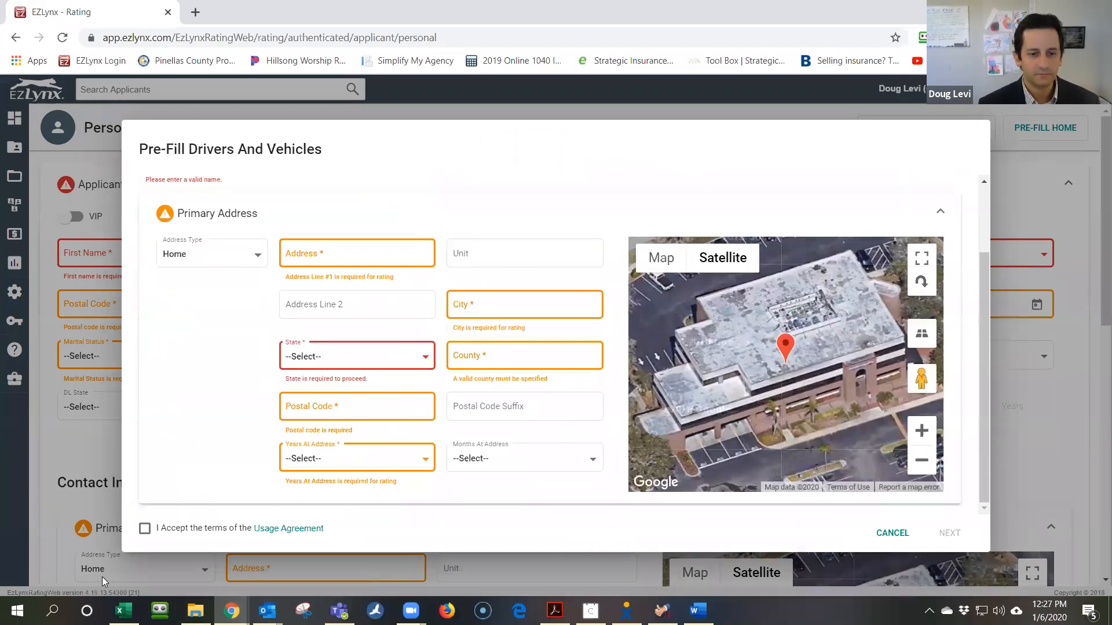
pyautogui.click(145, 530)
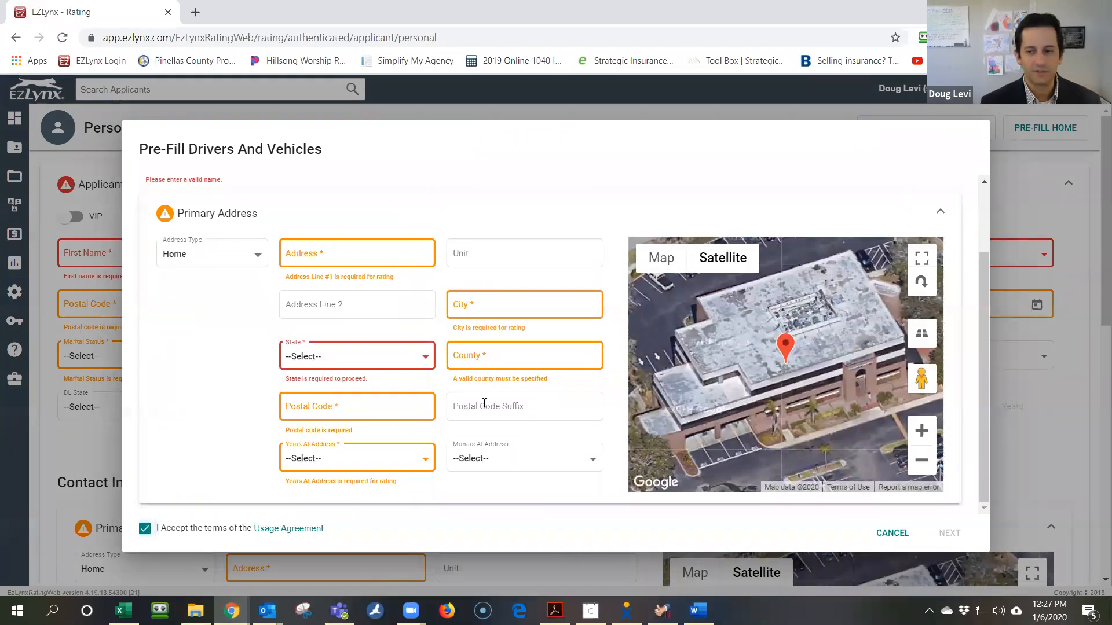
pyautogui.scroll(2, 407, 419)
pyautogui.click(248, 247)
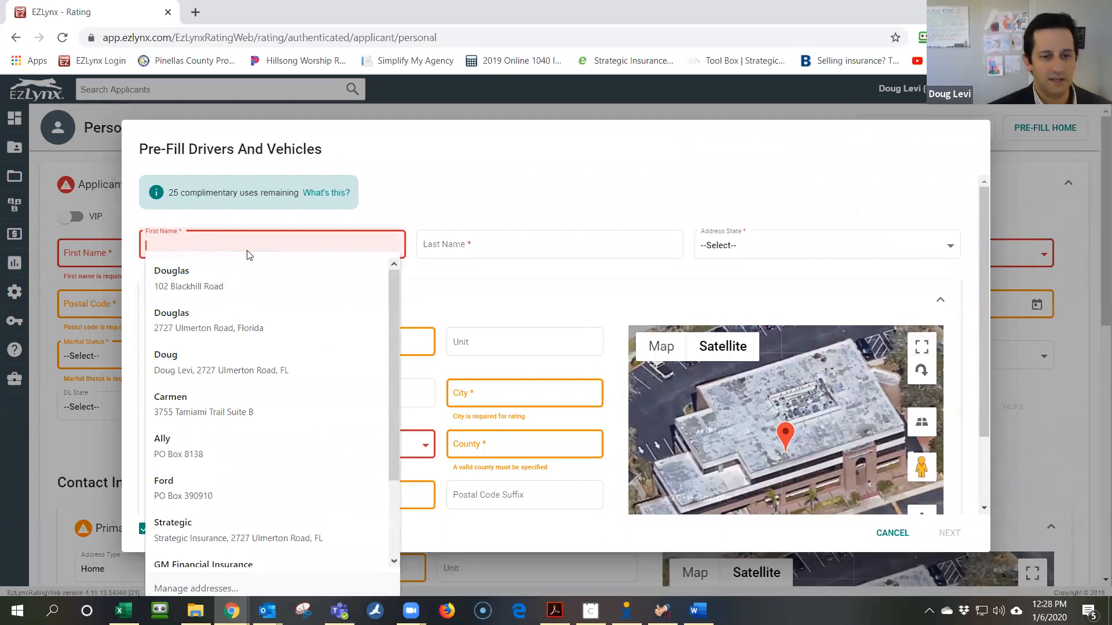
pyautogui.click(246, 264)
# Replace the address with the suggested full home address, set 7 years at address, and submit
pyautogui.click(423, 334)
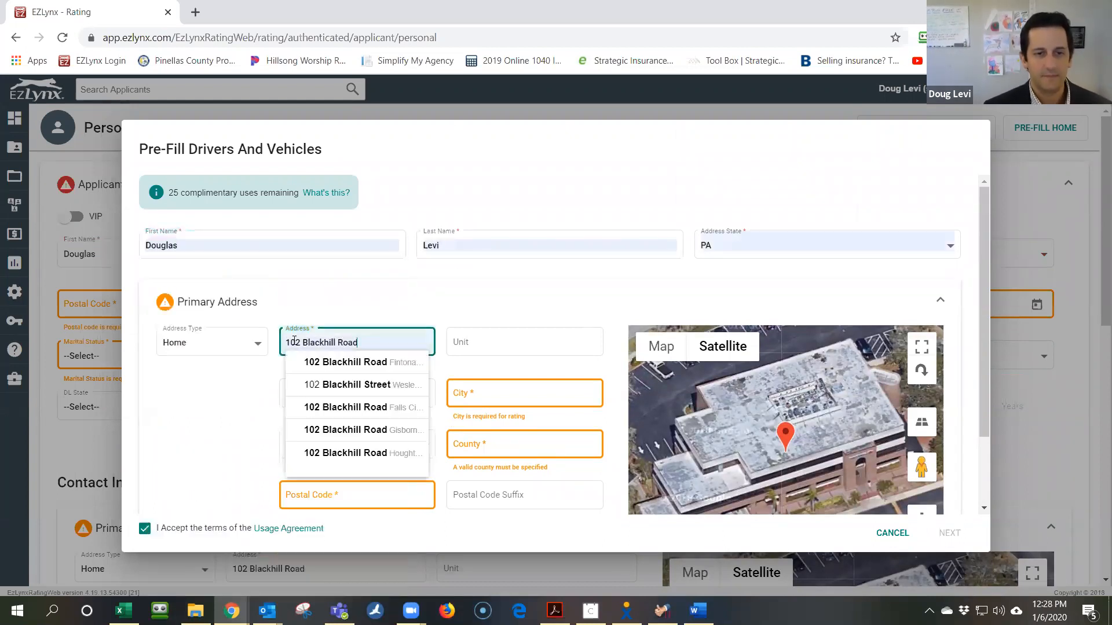
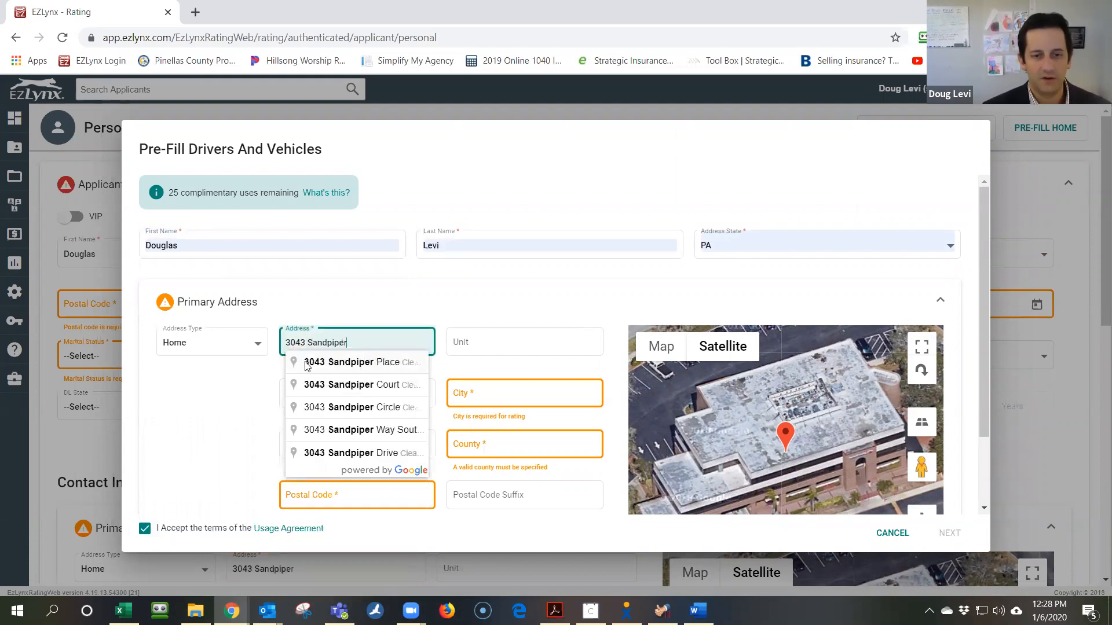
pyautogui.click(306, 362)
pyautogui.click(475, 394)
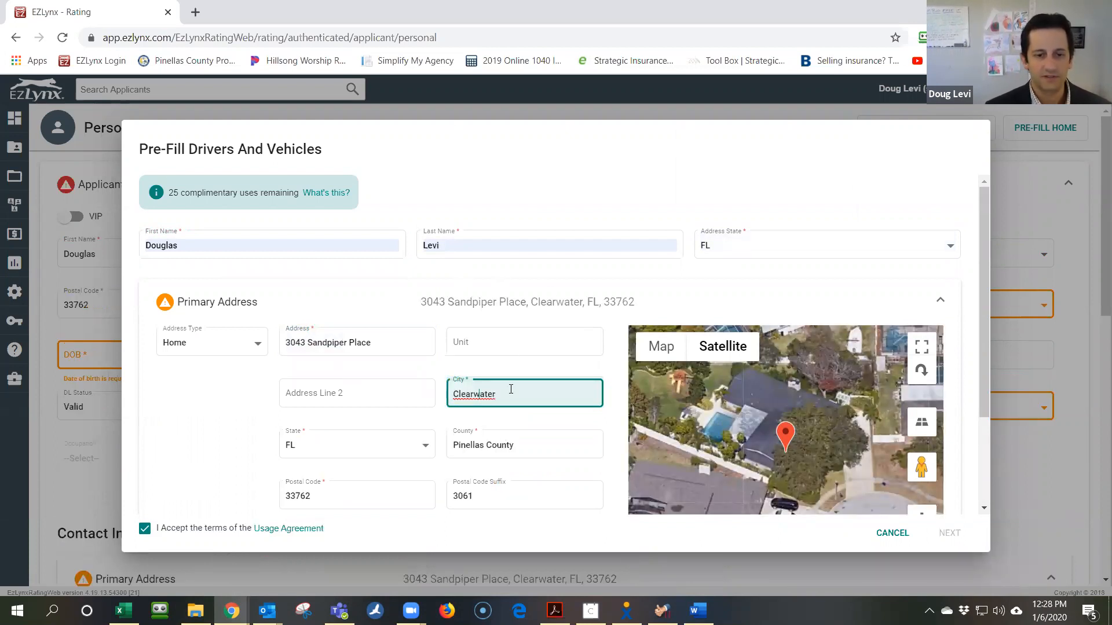
pyautogui.scroll(-2, 511, 389)
pyautogui.click(404, 415)
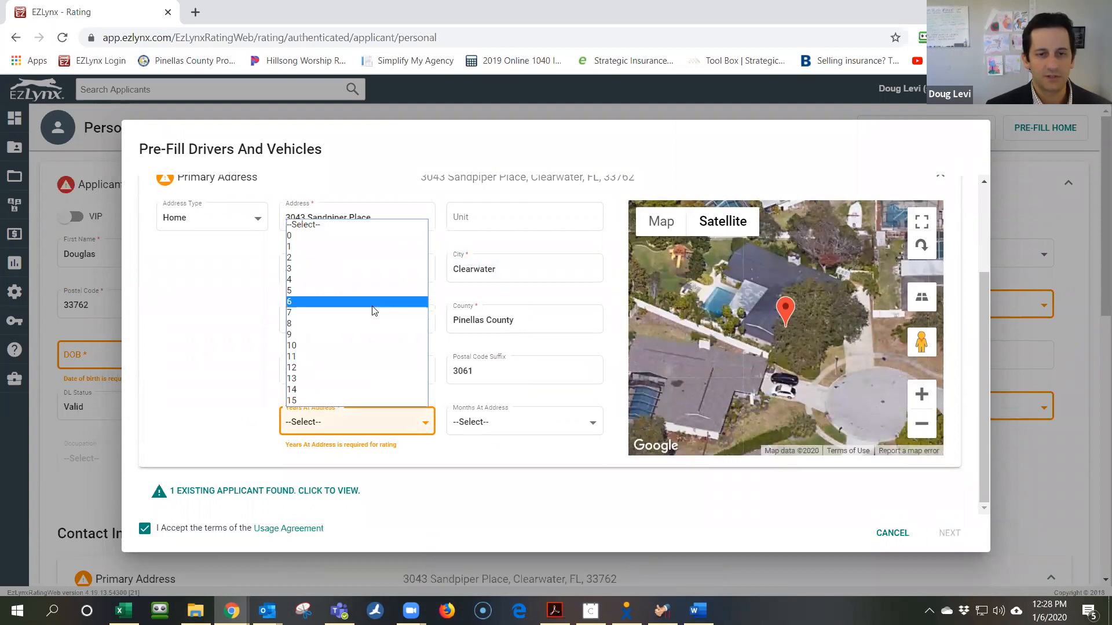
pyautogui.click(372, 318)
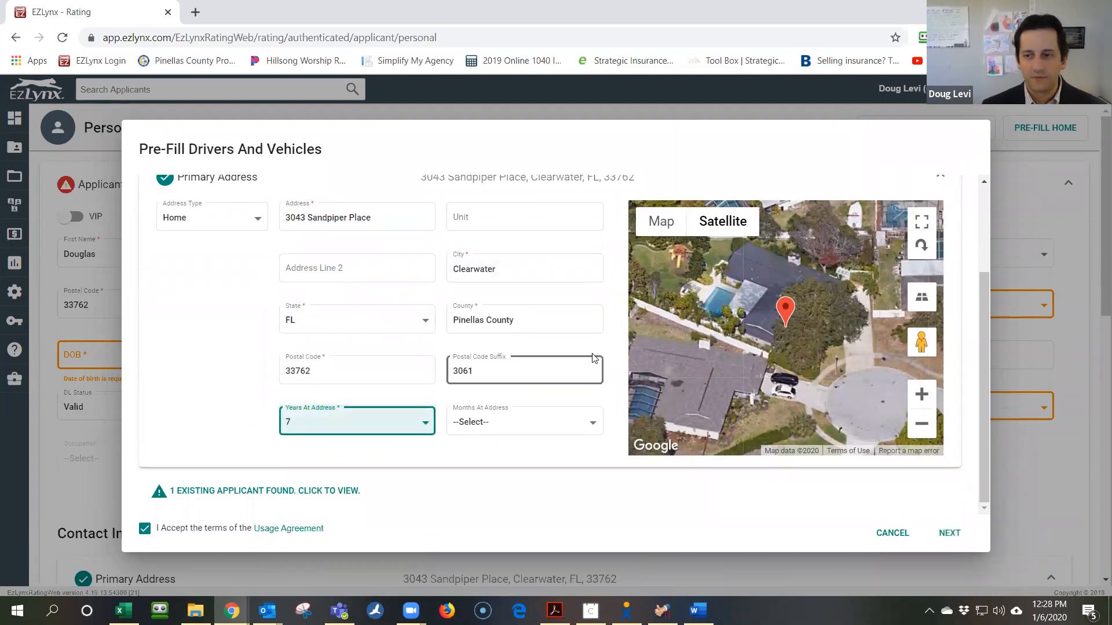
pyautogui.scroll(2, 584, 365)
pyautogui.scroll(-2, 614, 405)
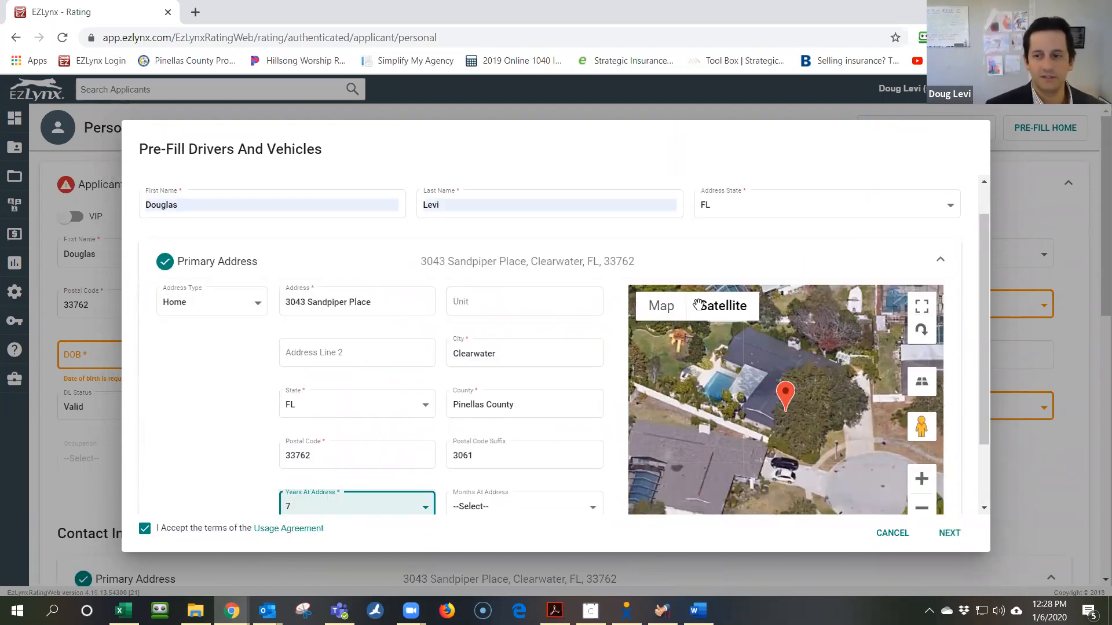
pyautogui.click(943, 532)
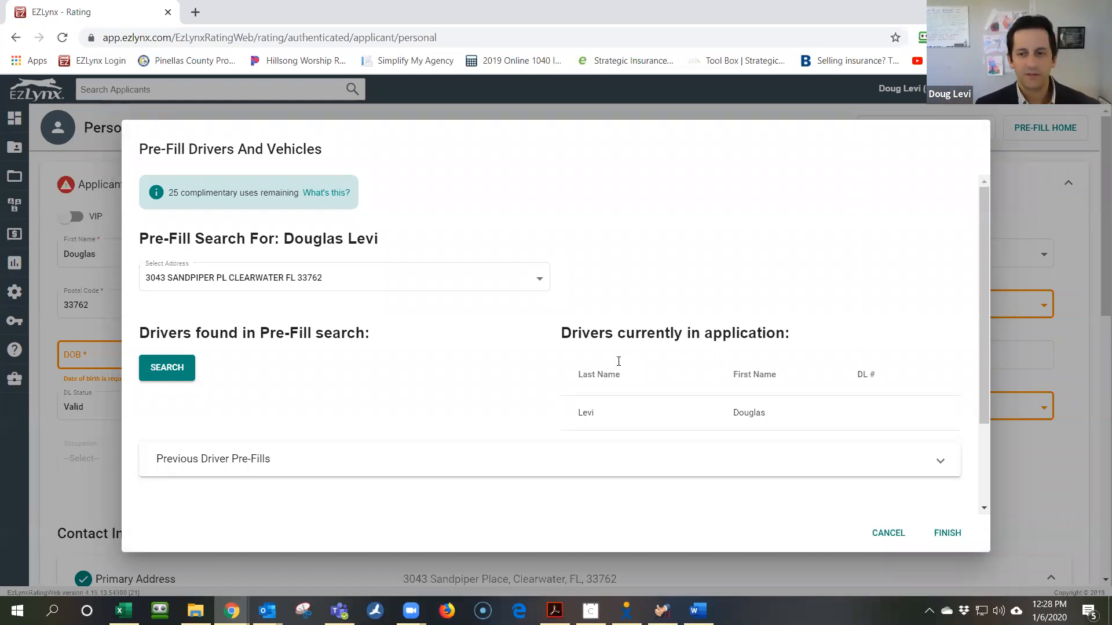
# Review the pre-fill search results showing one current driver, then finish to save the applicant
pyautogui.scroll(-2, 619, 361)
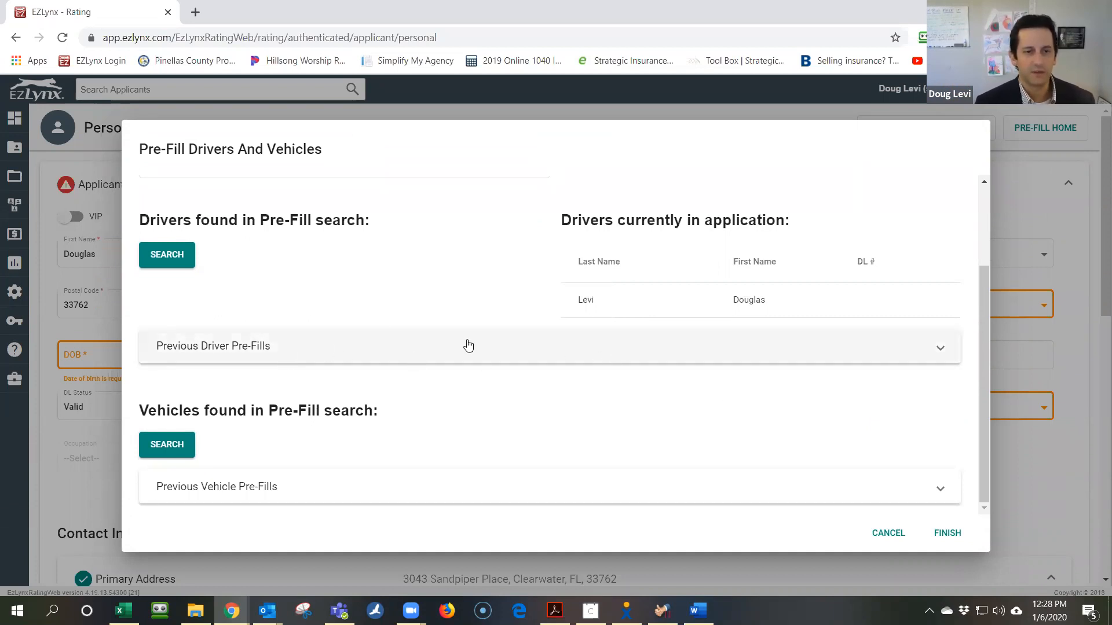
pyautogui.scroll(2, 434, 296)
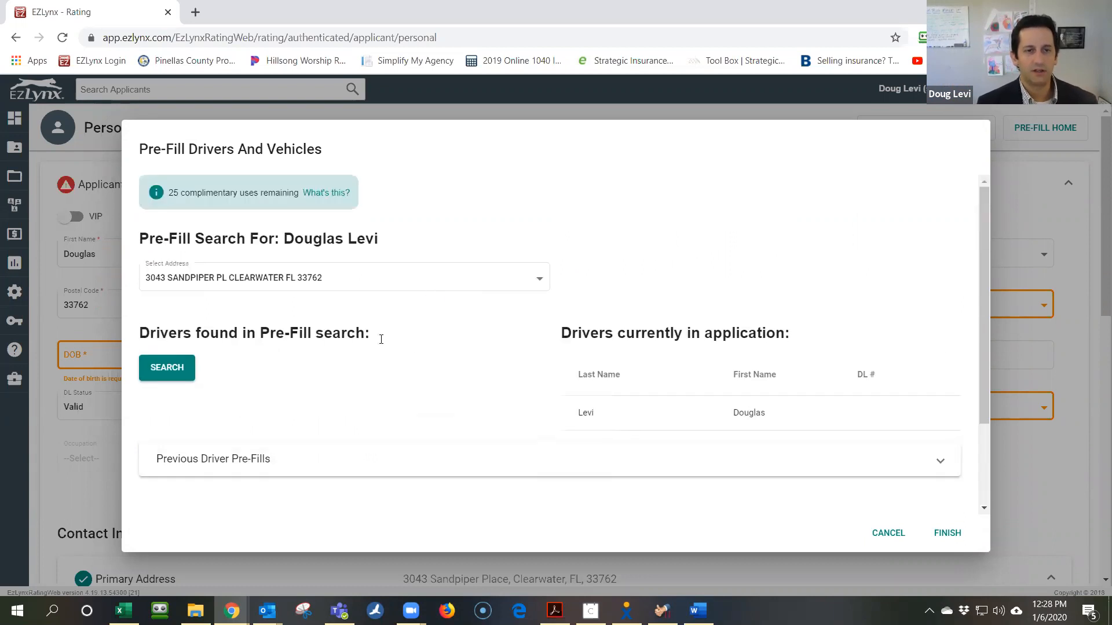
pyautogui.scroll(-2, 606, 381)
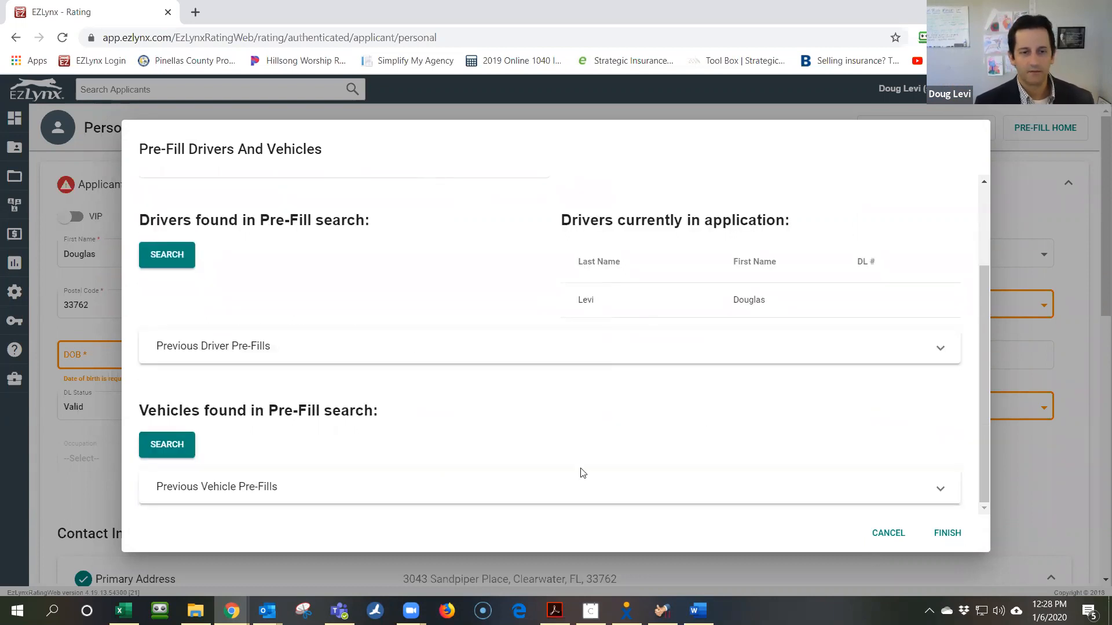
pyautogui.click(962, 534)
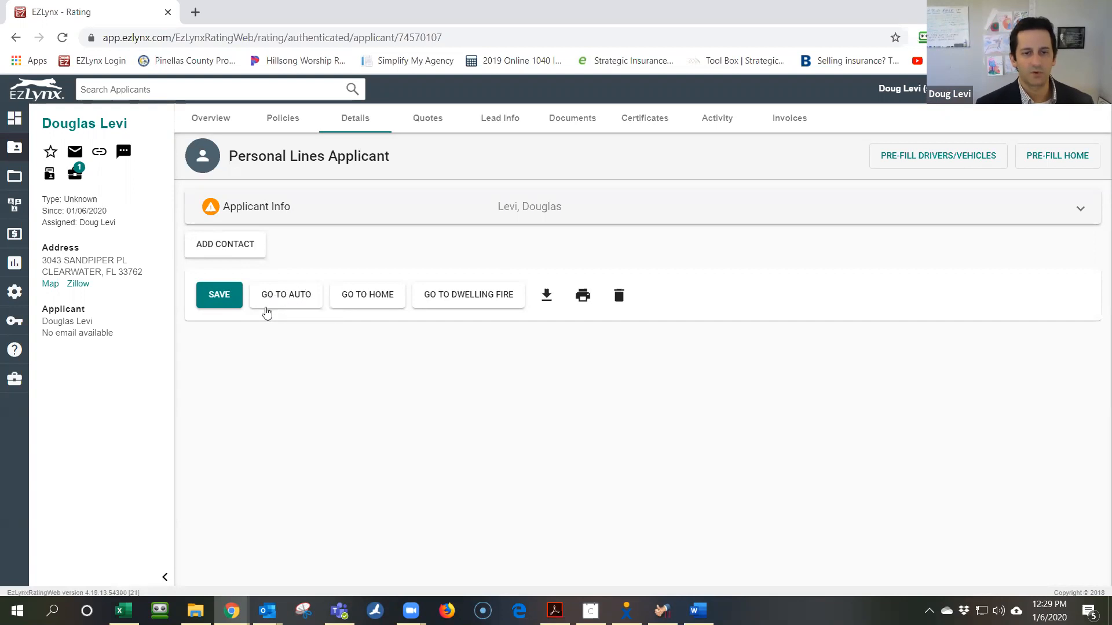
# Start an auto quote, leave the template unchanged, confirm all 8 carriers are selected, and continue to Policy Info
pyautogui.click(279, 305)
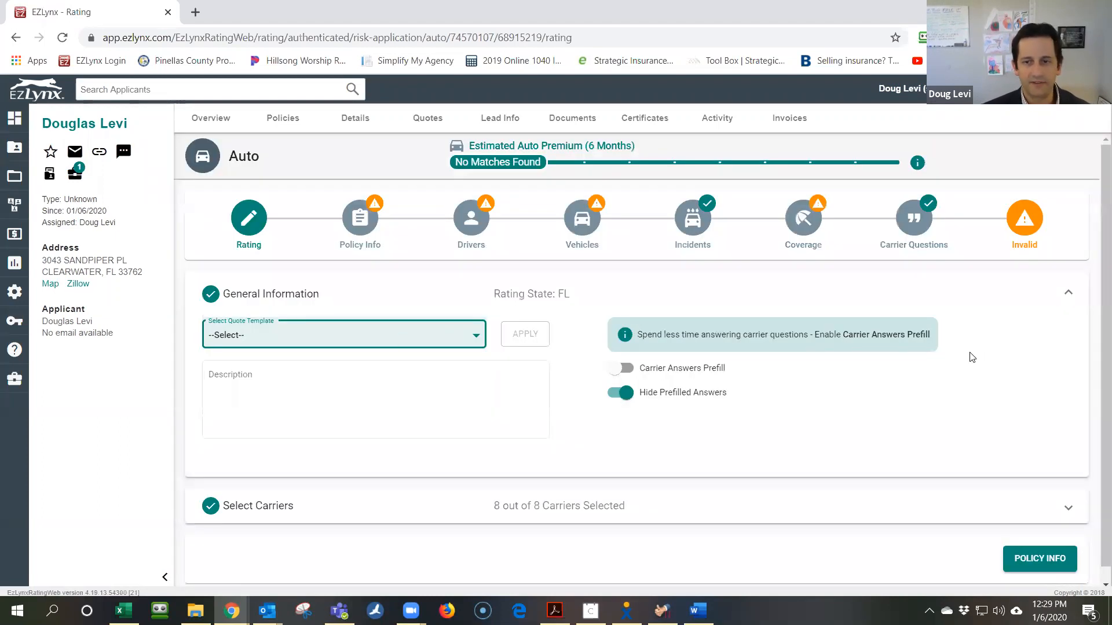
pyautogui.scroll(-1, 930, 362)
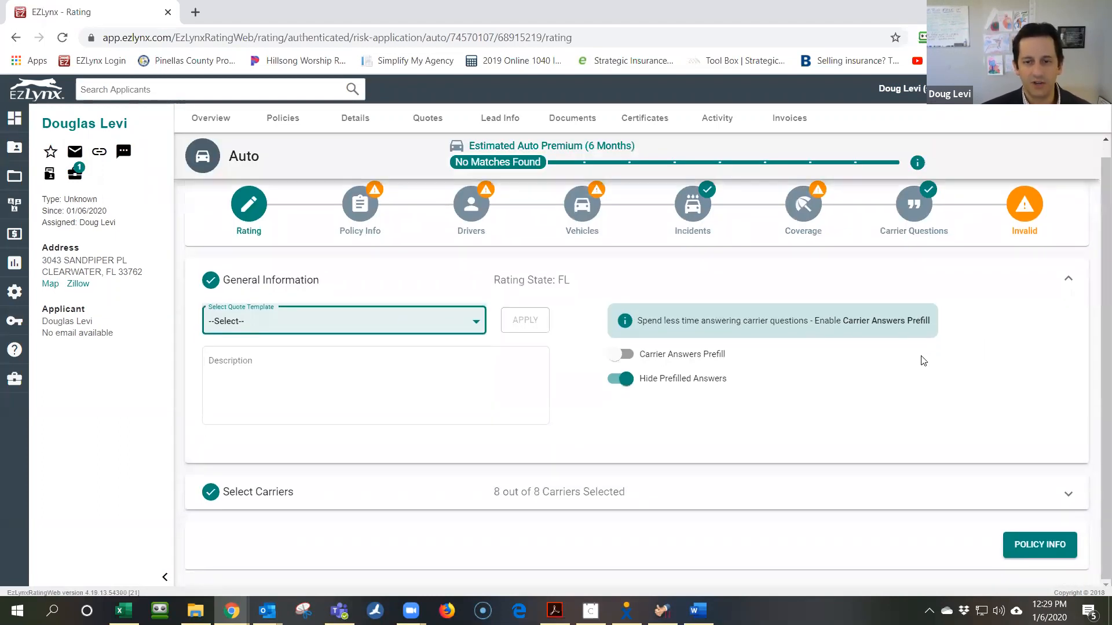
pyautogui.scroll(1, 919, 361)
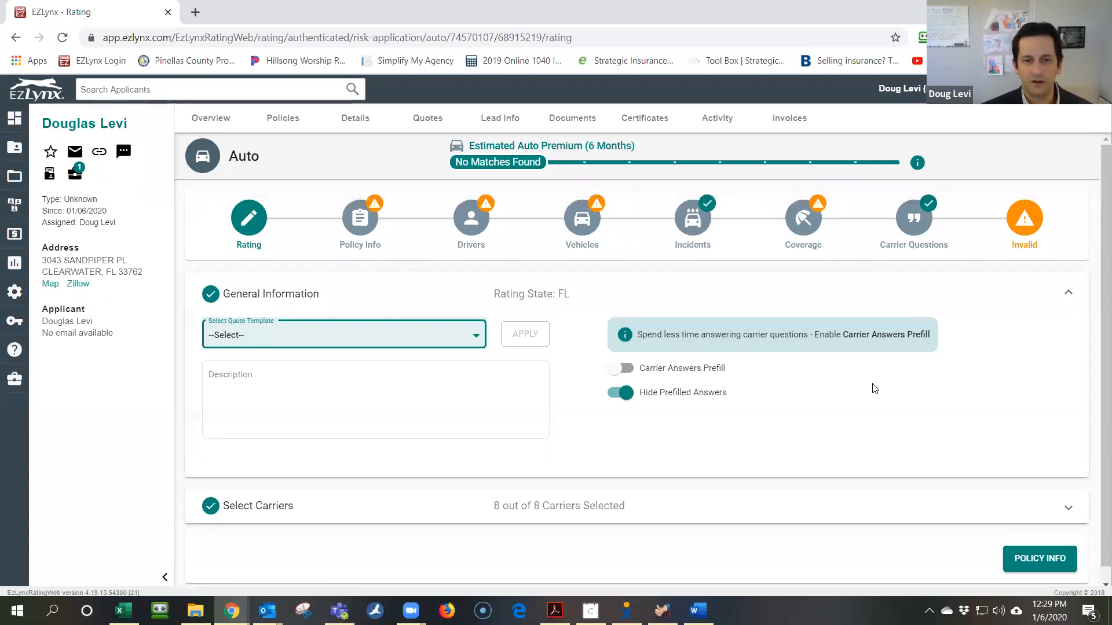
pyautogui.click(355, 334)
pyautogui.click(423, 336)
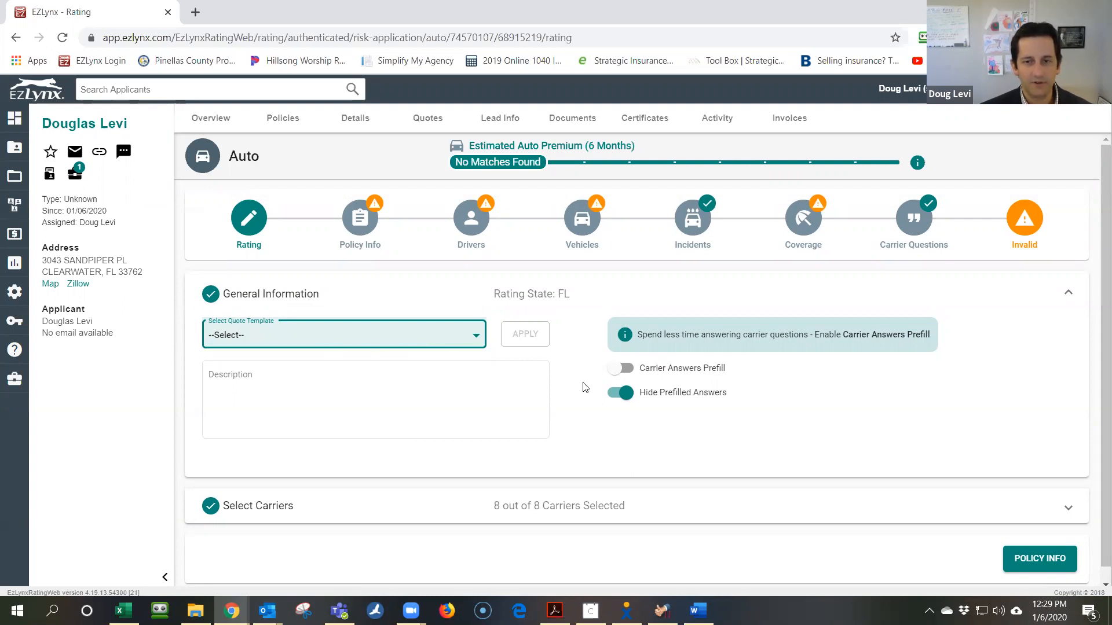
pyautogui.scroll(-1, 463, 399)
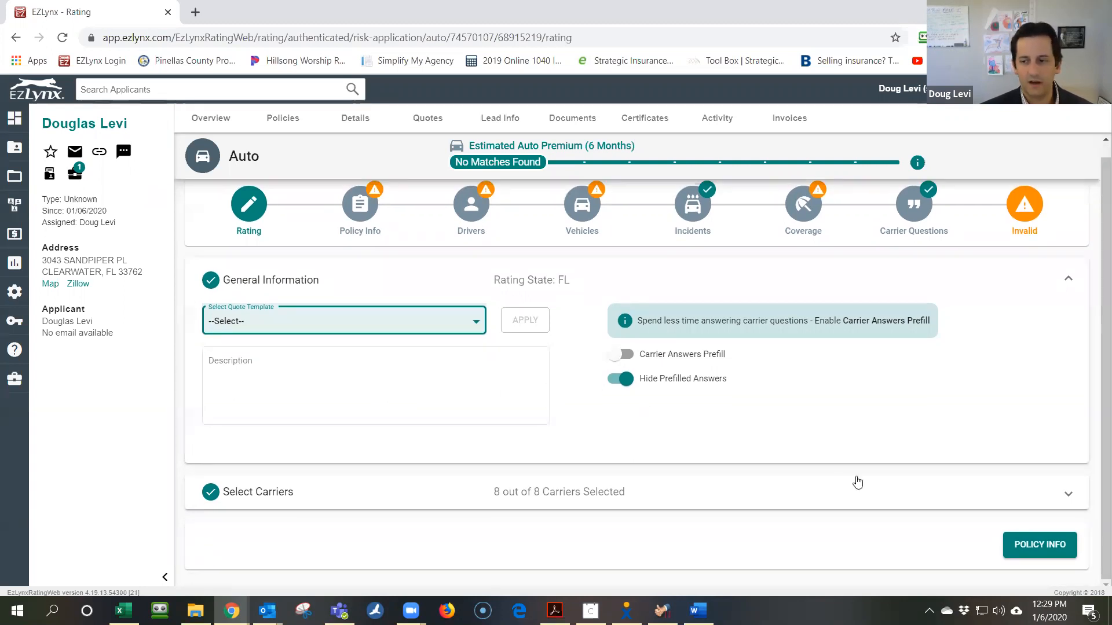
pyautogui.click(858, 482)
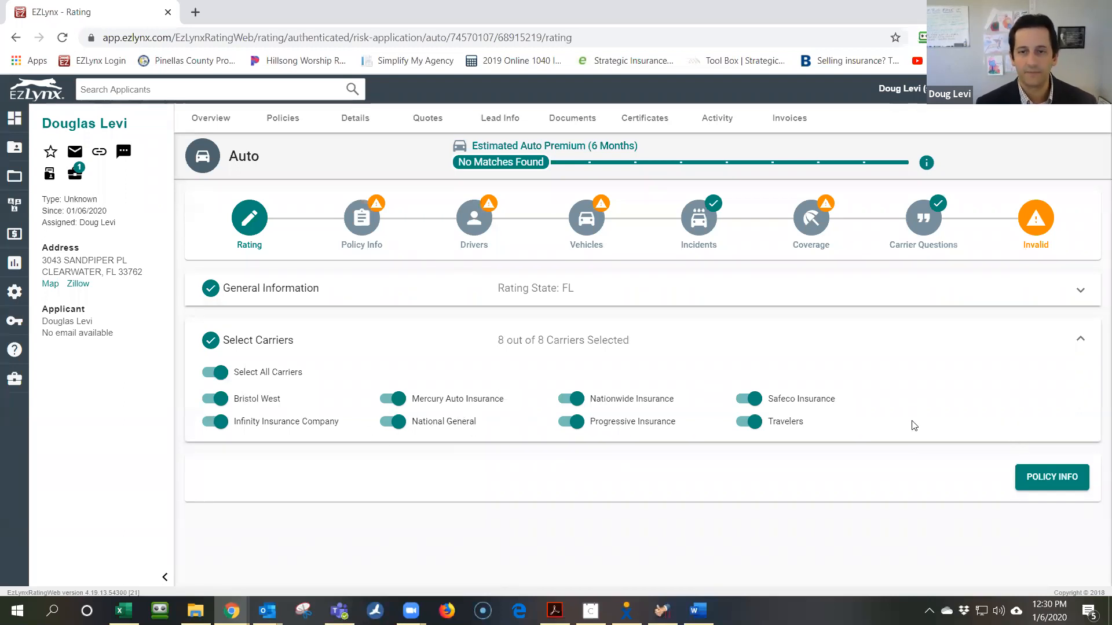
pyautogui.click(1068, 476)
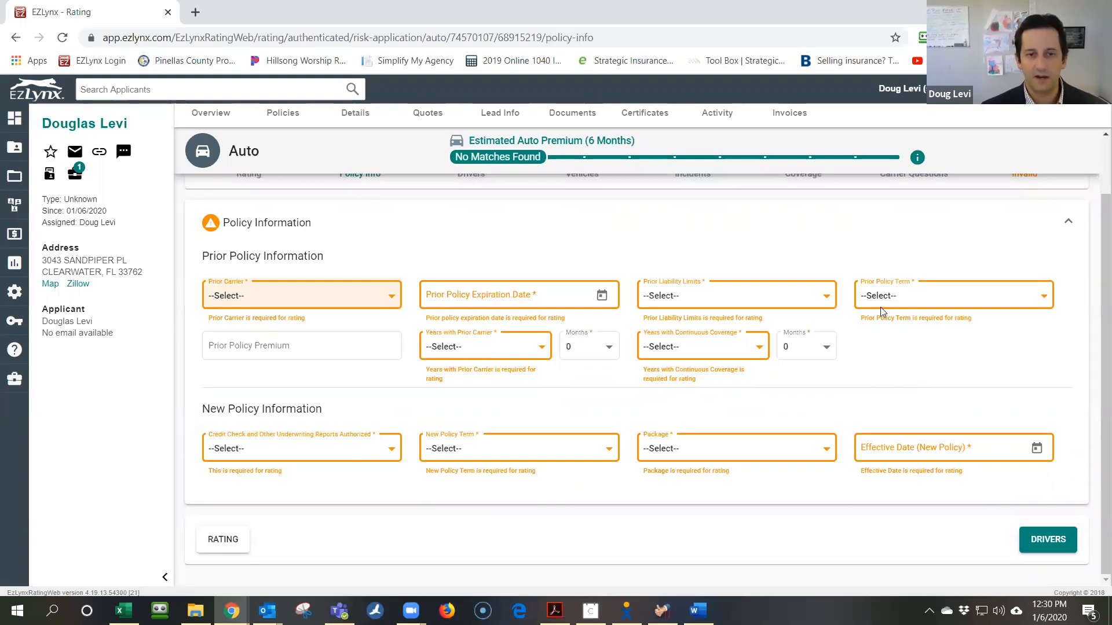
pyautogui.click(373, 296)
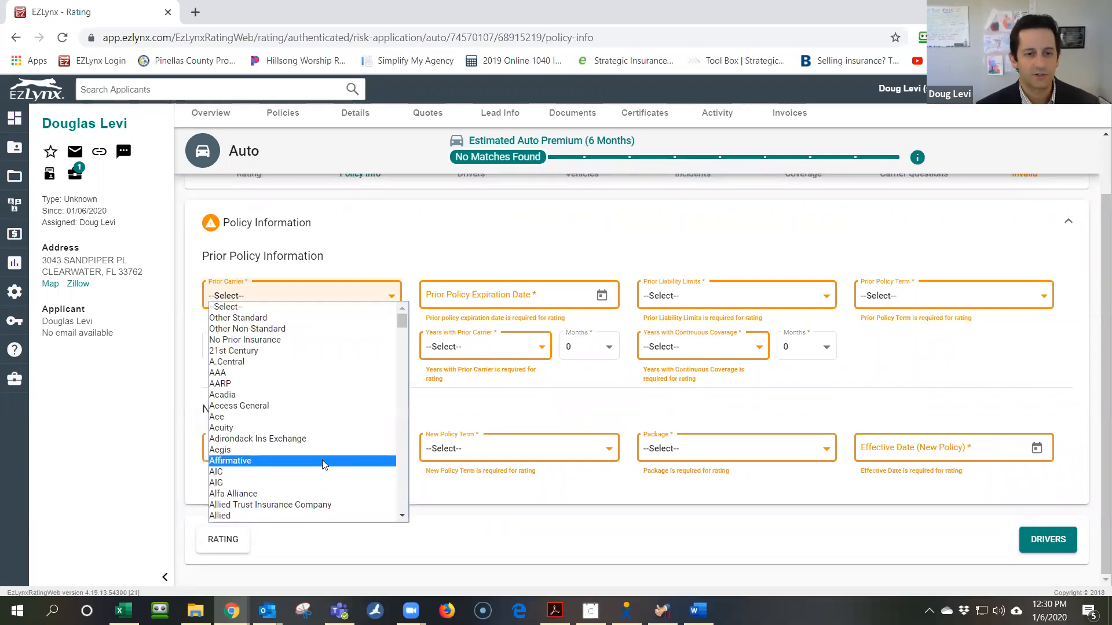
# Set prior carrier State Farm, expiring 1/30/2020, with 100/300 limits and a 6 Month term
pyautogui.scroll(-4, 324, 427)
pyautogui.scroll(-5, 324, 425)
pyautogui.write('tandard Mutual')
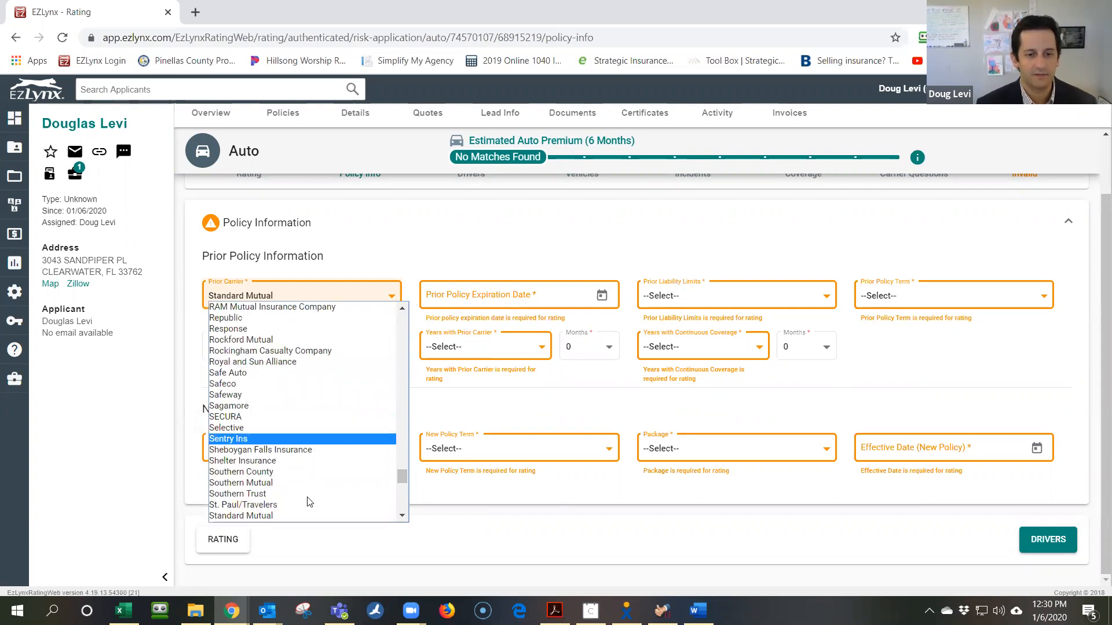
pyautogui.scroll(-2, 311, 467)
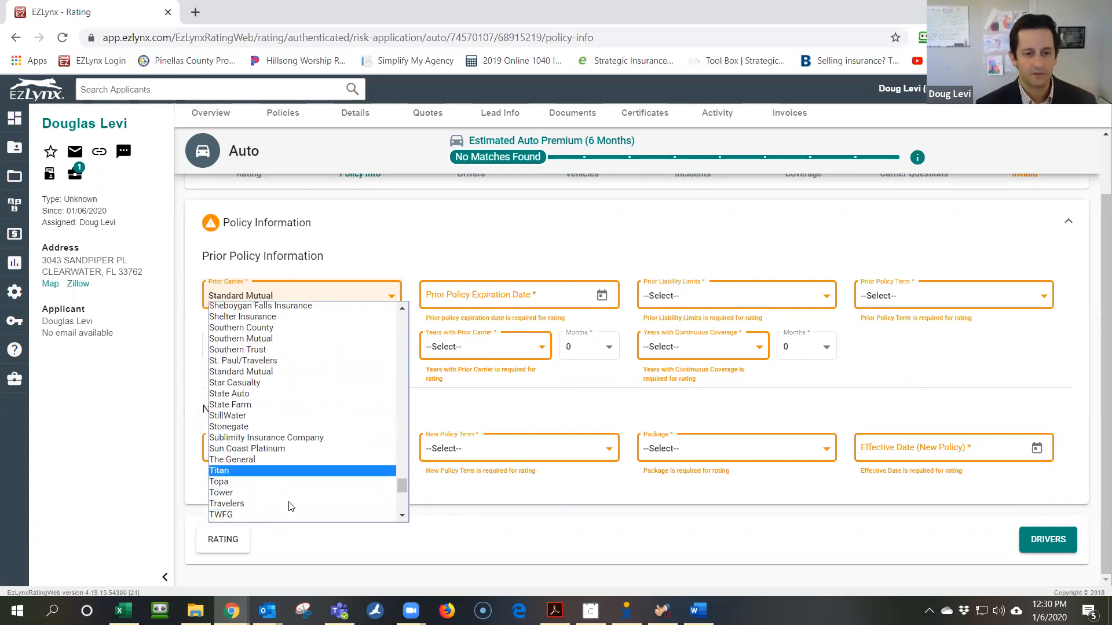
pyautogui.click(301, 405)
pyautogui.click(601, 295)
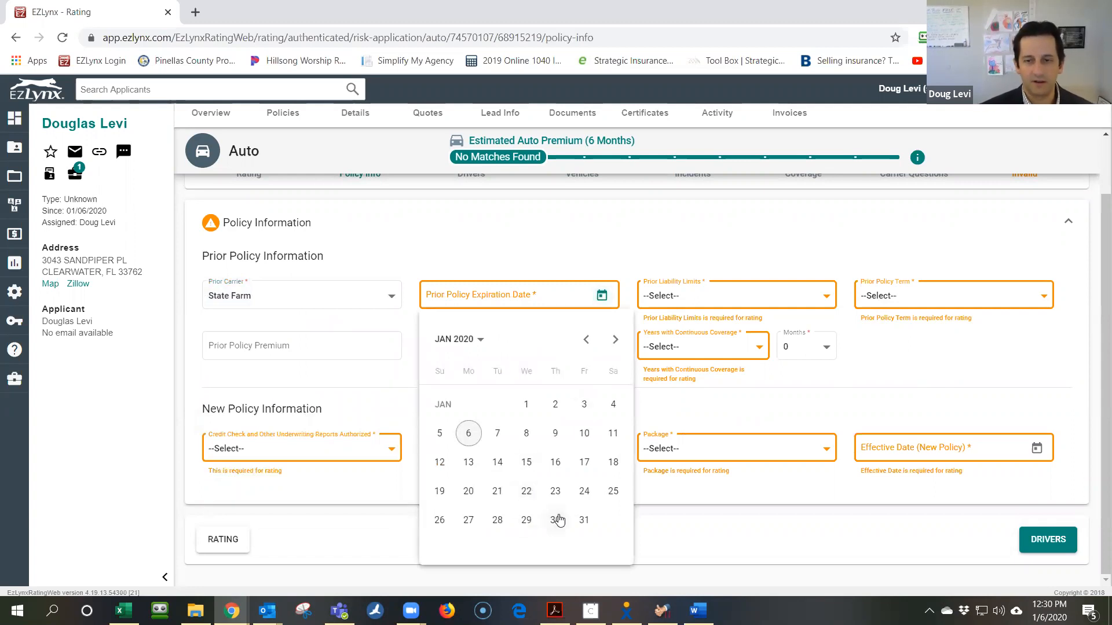
pyautogui.click(555, 520)
pyautogui.click(733, 298)
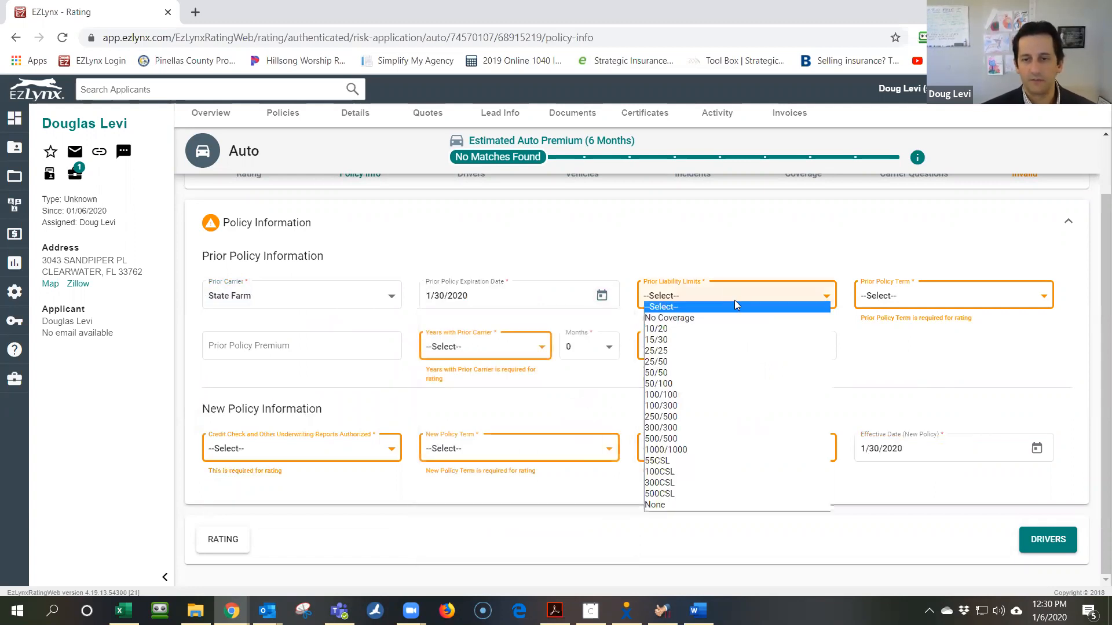
pyautogui.click(726, 409)
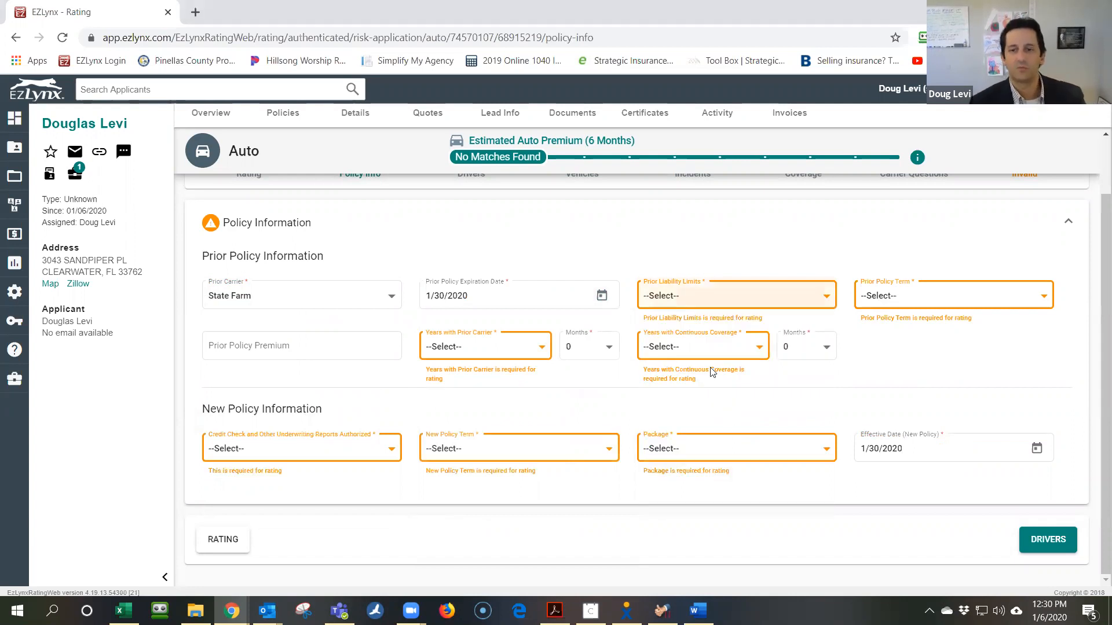
pyautogui.click(729, 298)
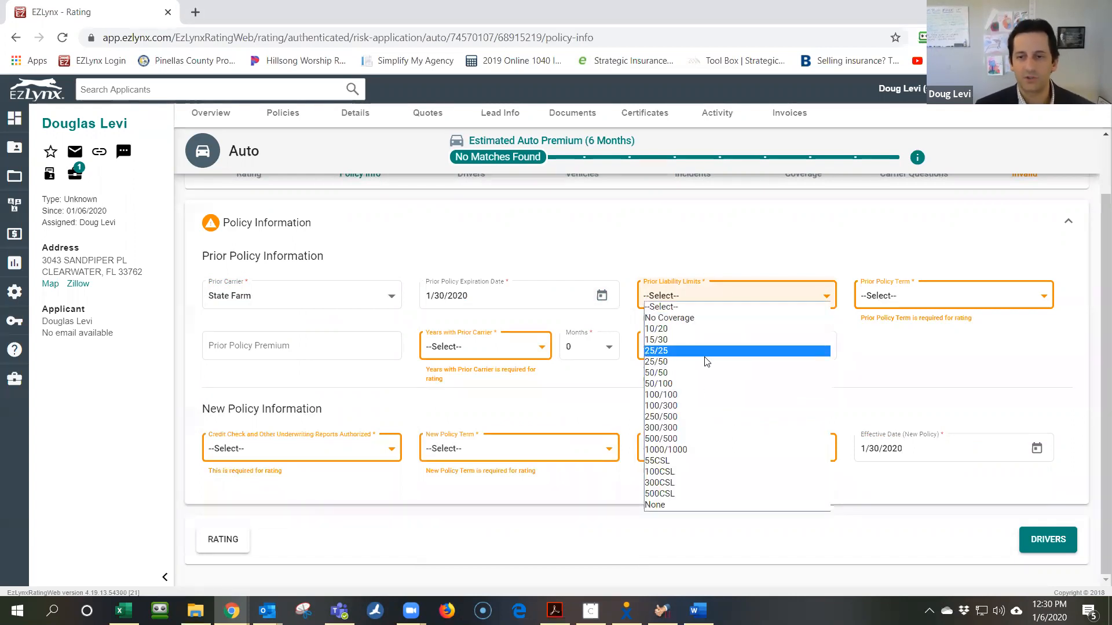
pyautogui.click(687, 405)
pyautogui.click(899, 312)
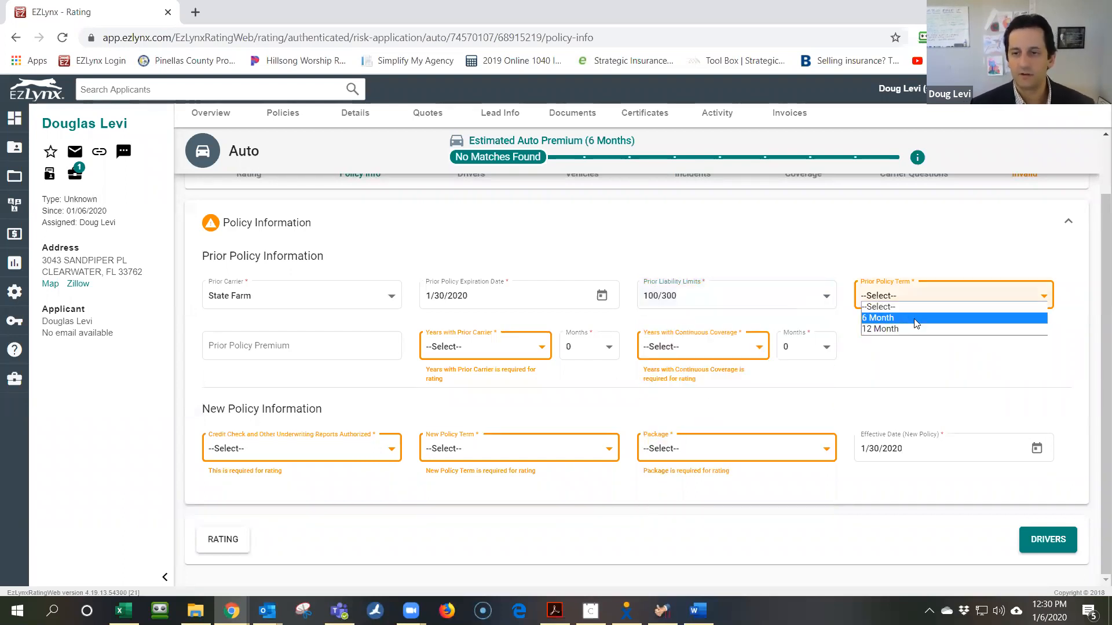
pyautogui.click(903, 315)
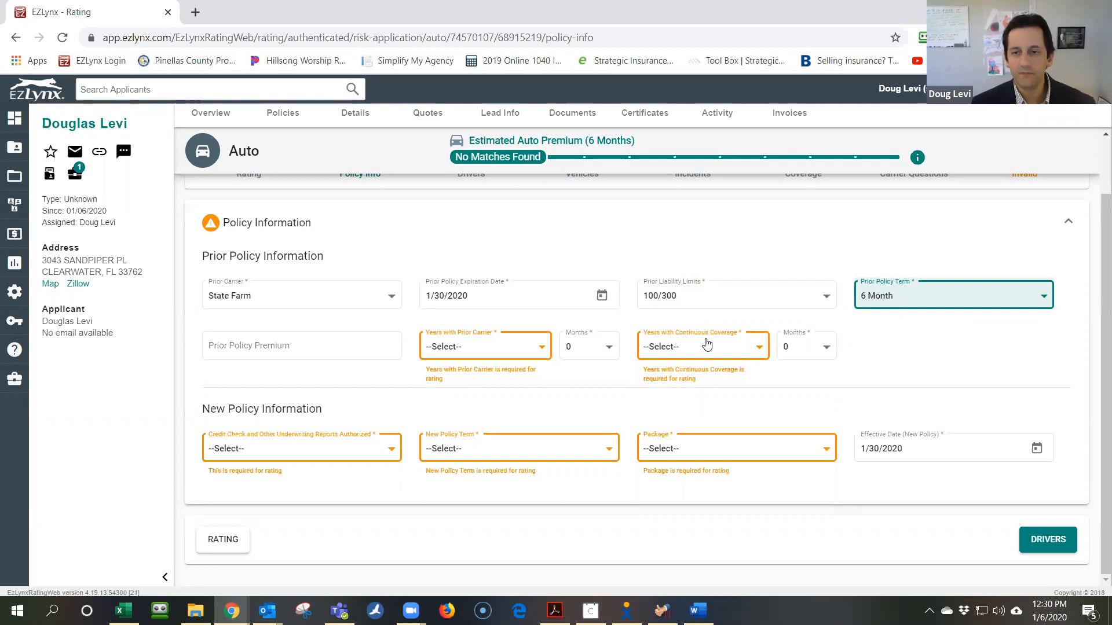
# Set 8 years with the prior carrier and 7 years of continuous coverage
pyautogui.click(521, 352)
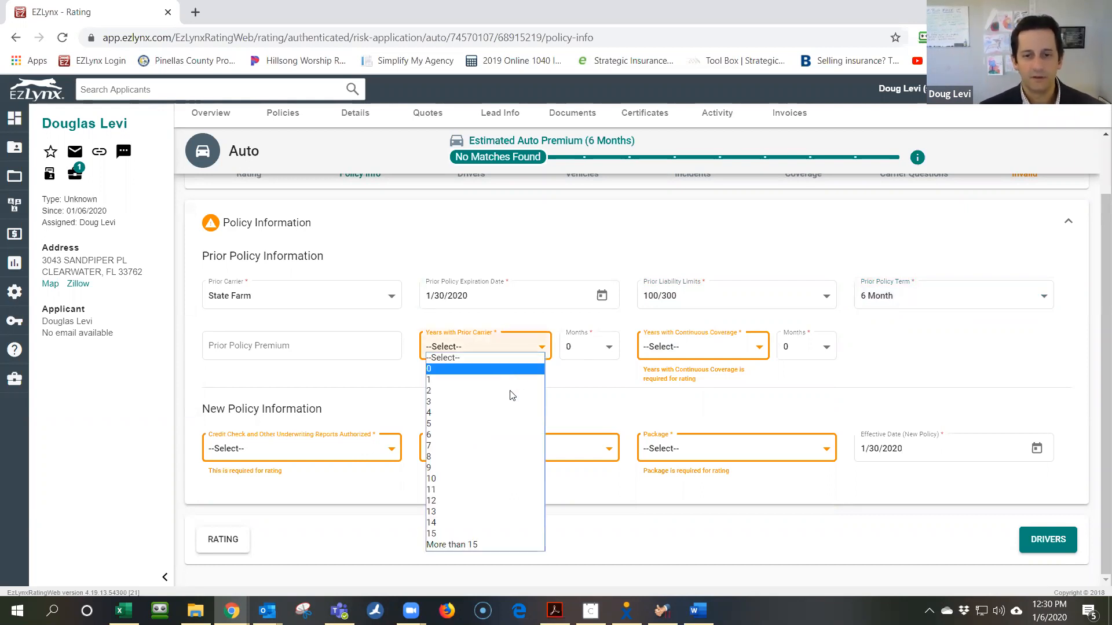
pyautogui.click(506, 455)
pyautogui.click(716, 354)
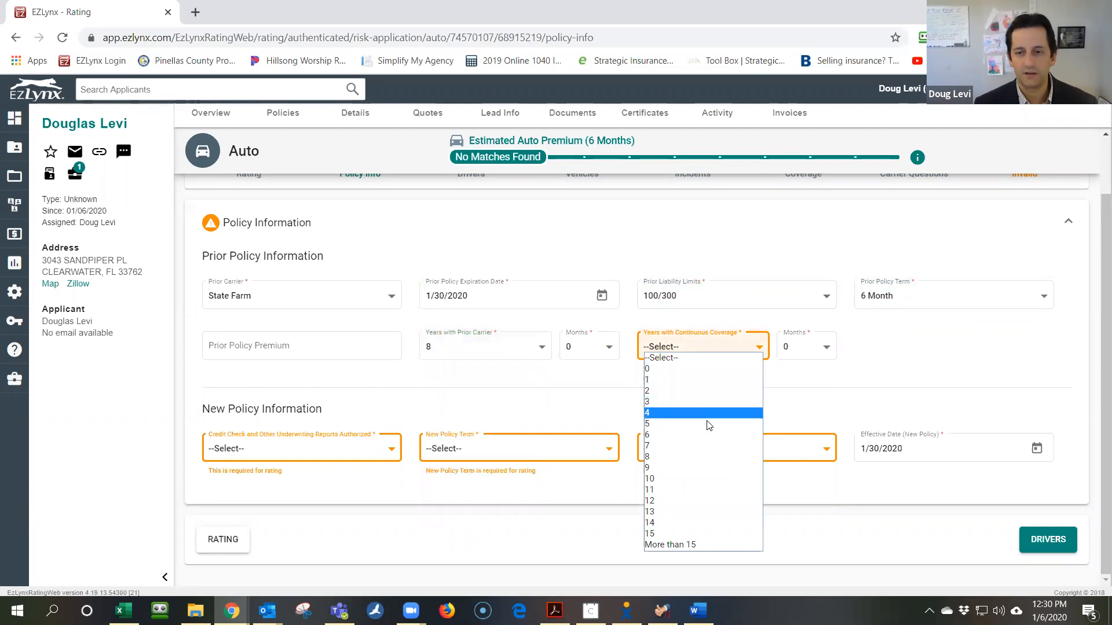
pyautogui.click(702, 445)
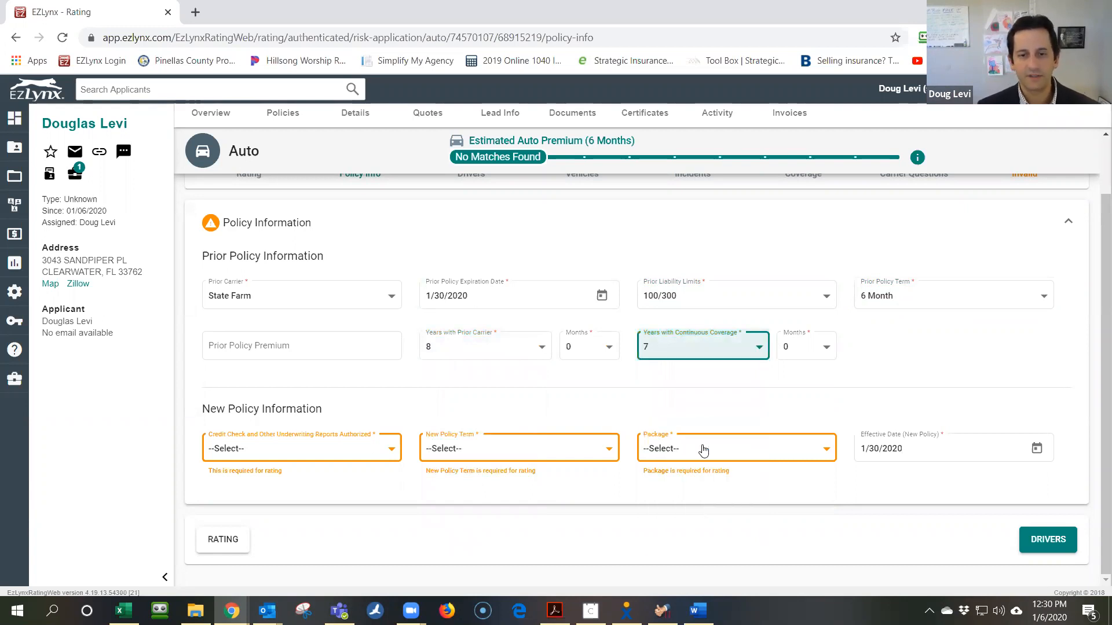
pyautogui.click(940, 363)
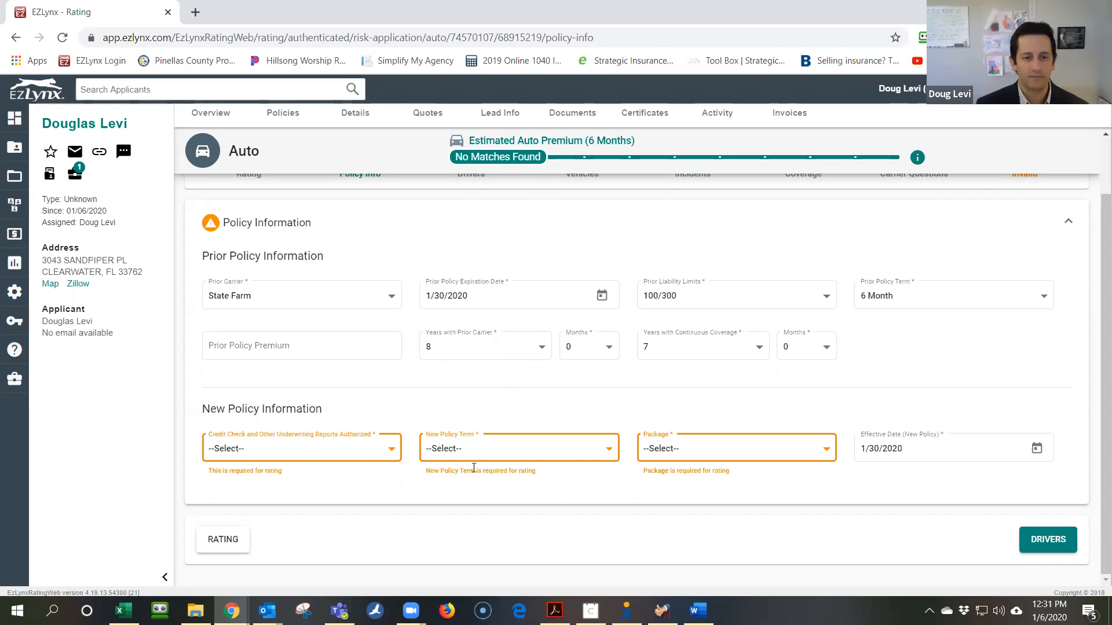
# Authorize the credit check, choose a 12 Month new term and no package, then go to Drivers
pyautogui.click(300, 449)
pyautogui.click(301, 470)
pyautogui.click(598, 450)
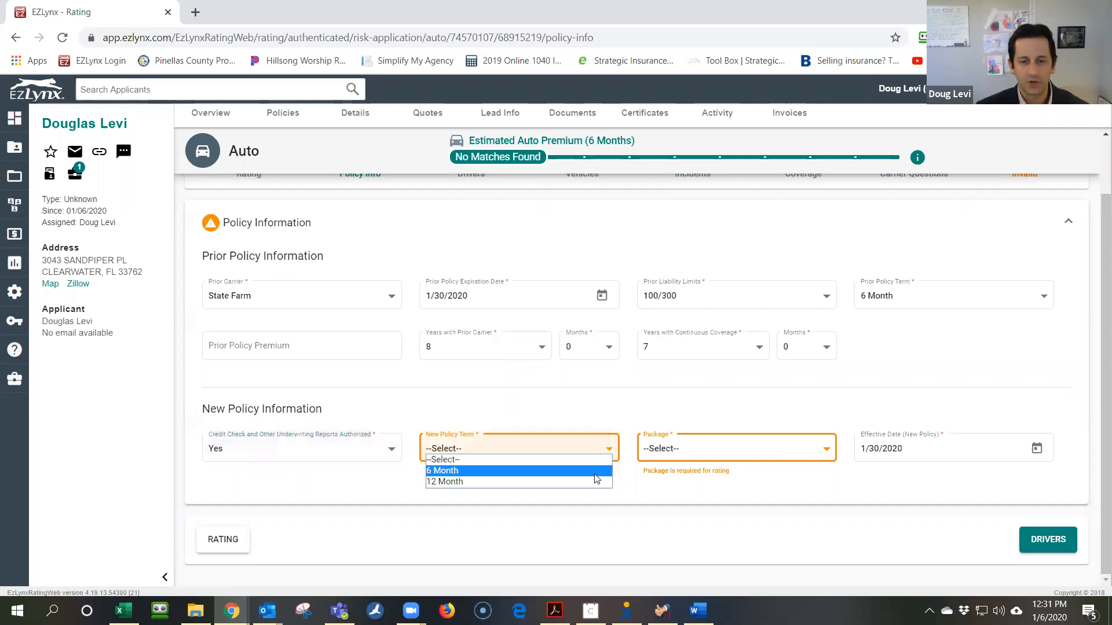
pyautogui.click(596, 482)
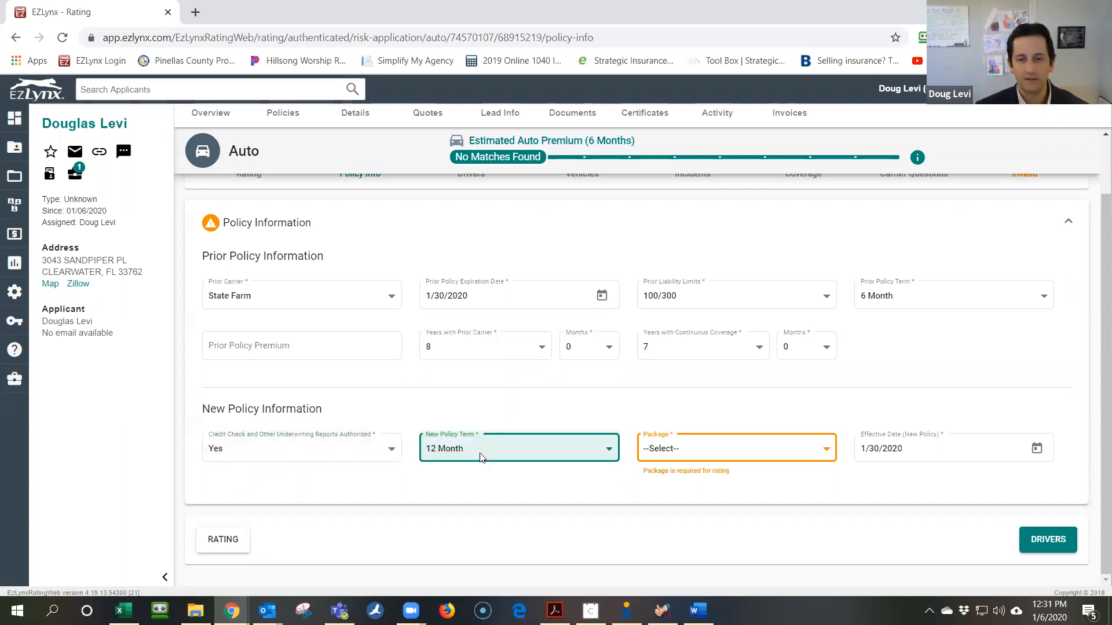
pyautogui.click(665, 462)
pyautogui.click(674, 483)
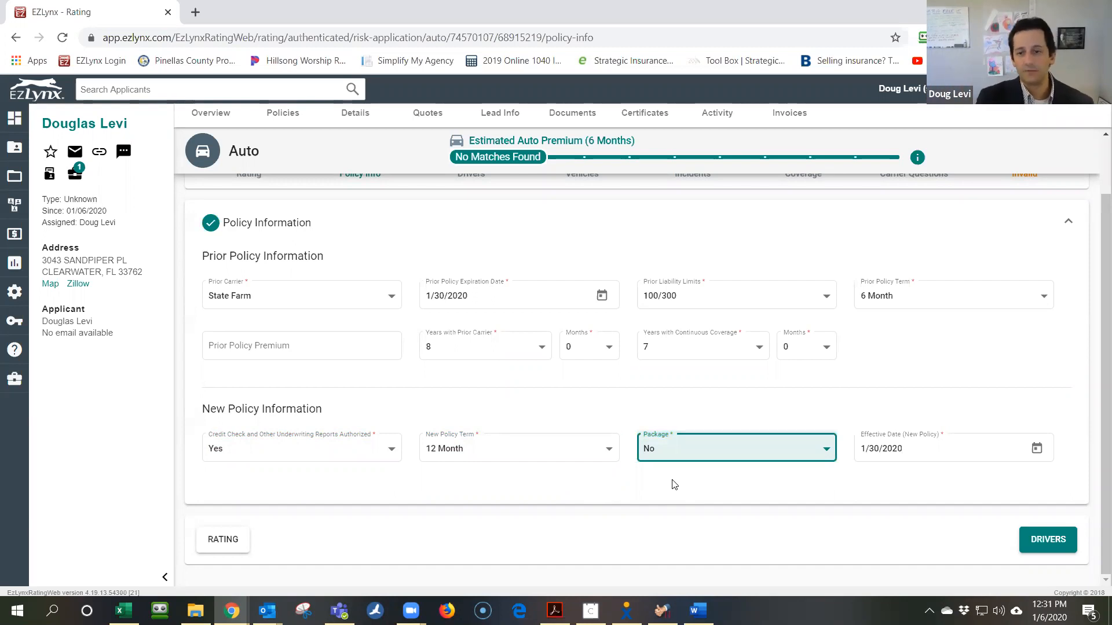
pyautogui.click(1045, 541)
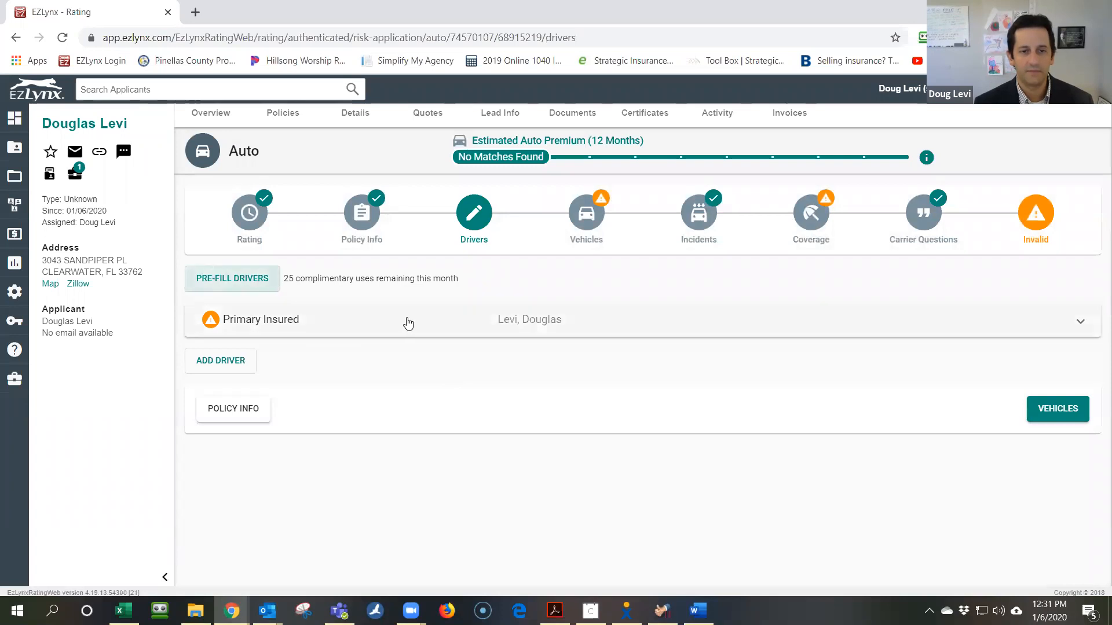
pyautogui.click(436, 321)
# Enter the primary insured's date of birth in the driver details
pyautogui.scroll(-1, 502, 384)
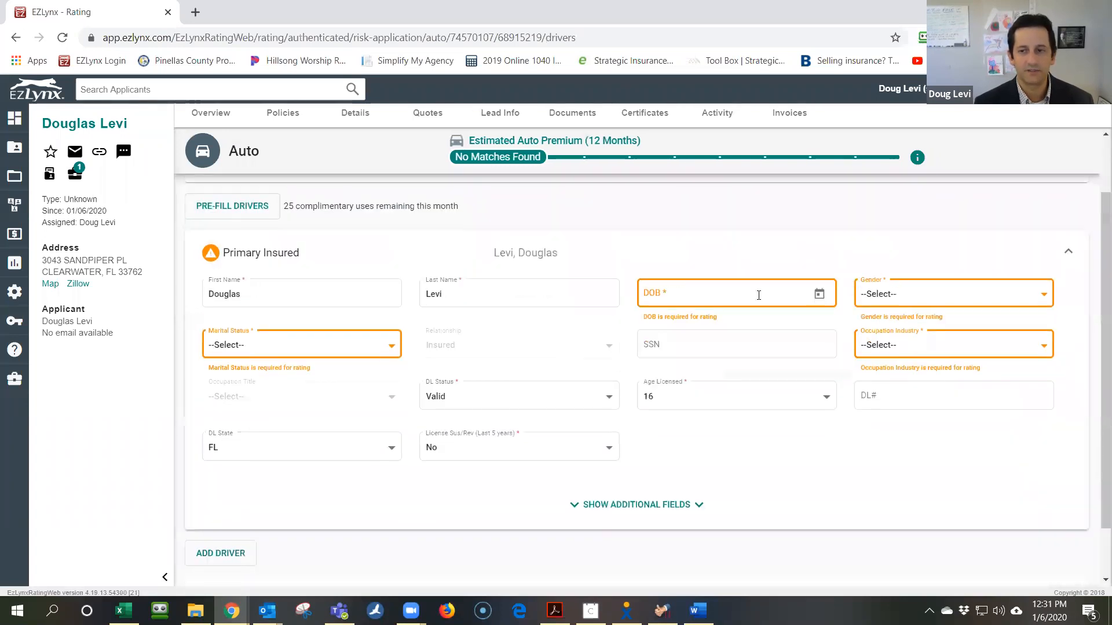
pyautogui.scroll(-1, 822, 393)
pyautogui.scroll(1, 723, 440)
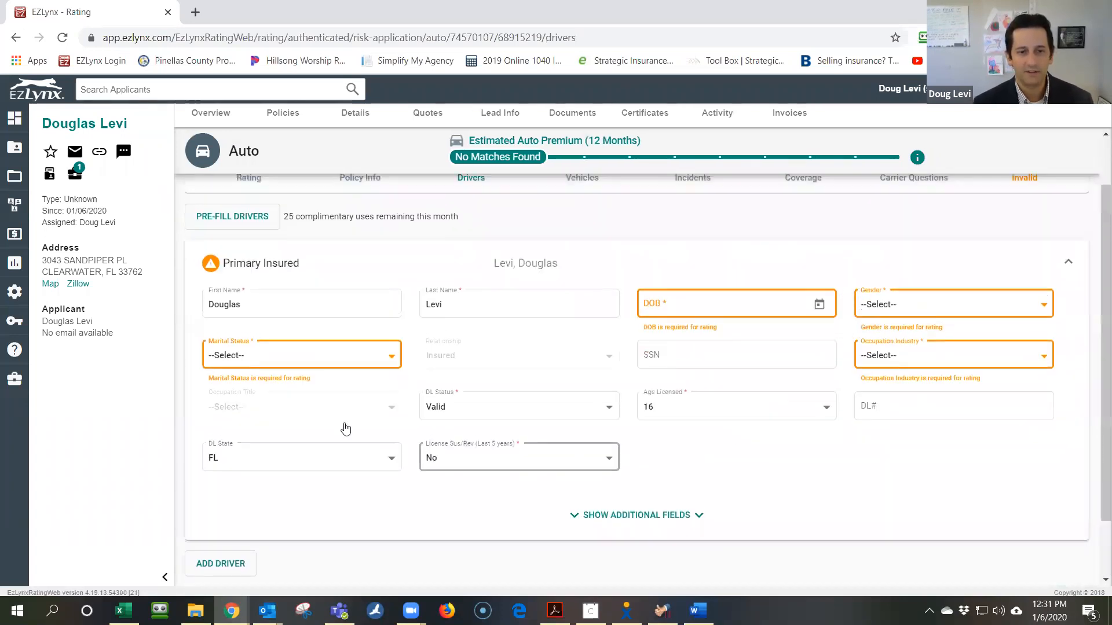
pyautogui.scroll(1, 521, 406)
pyautogui.click(683, 364)
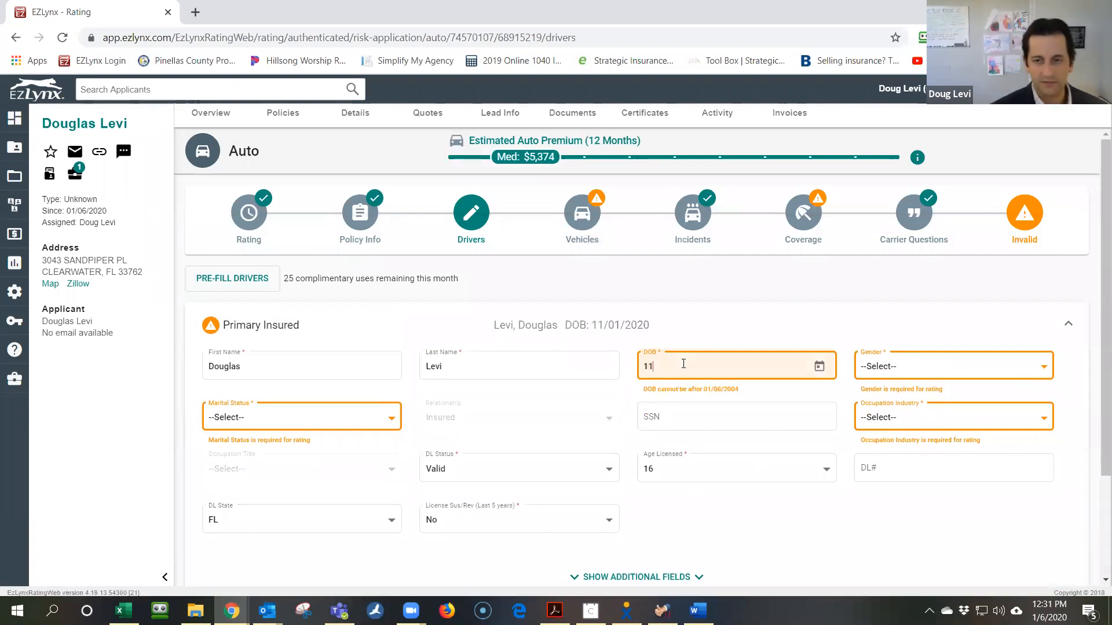
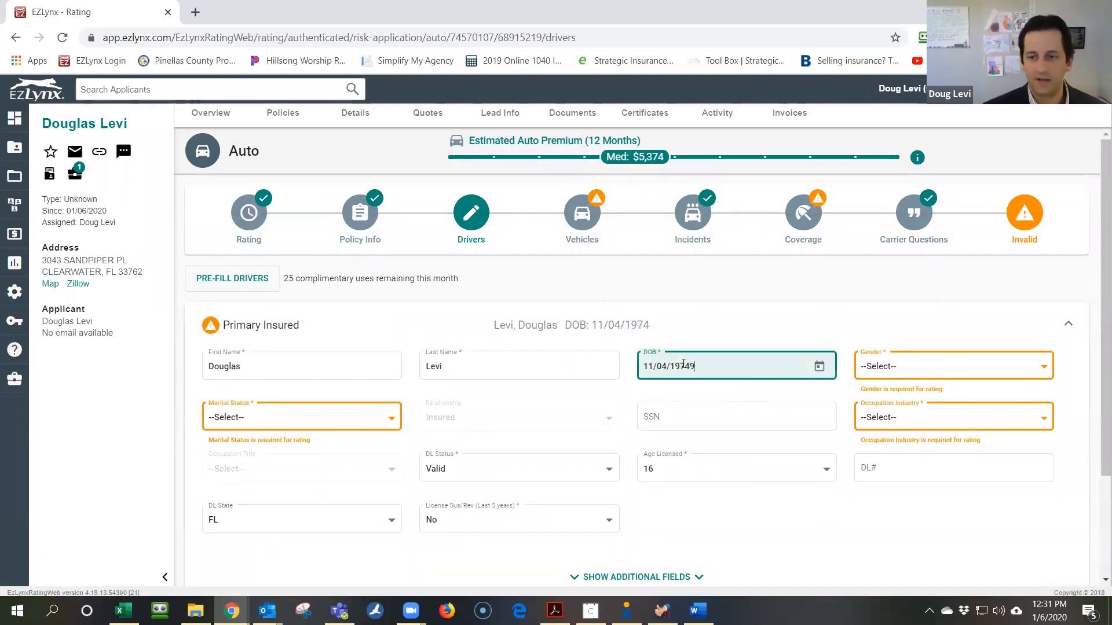
# Try a driver pre-fill lookup at the applicant's address, then cancel it and return to the birth date
pyautogui.click(232, 279)
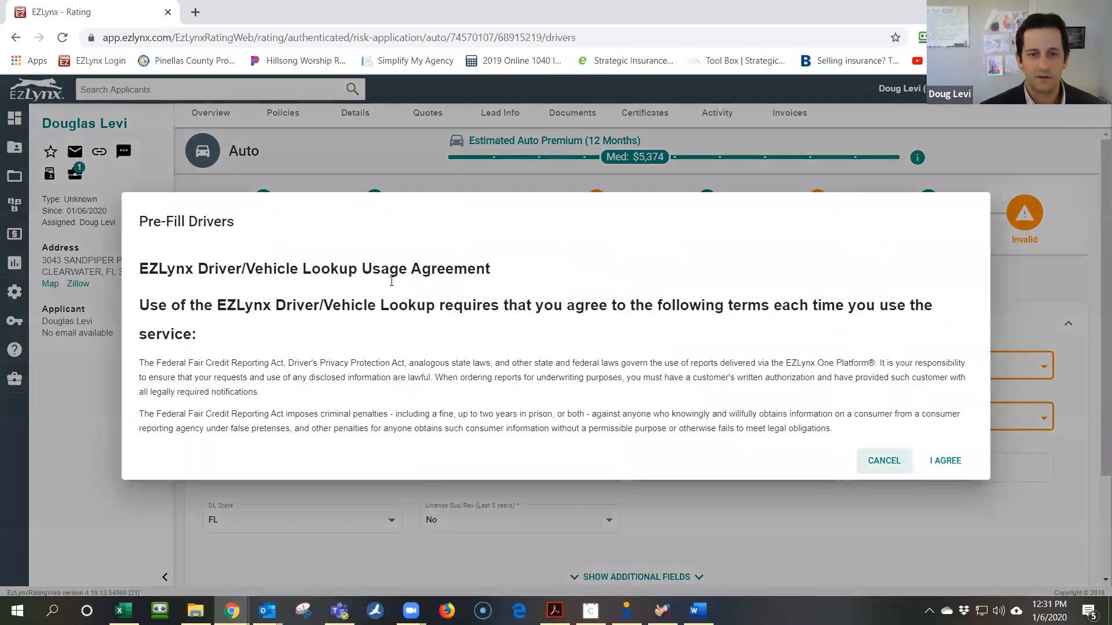
pyautogui.click(945, 461)
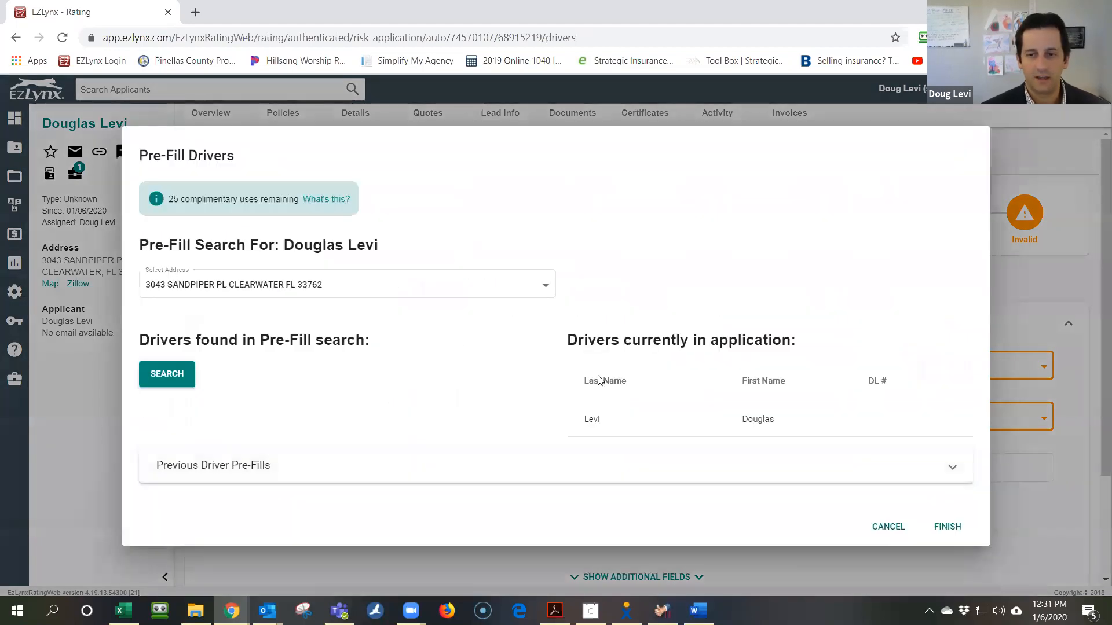
pyautogui.click(184, 379)
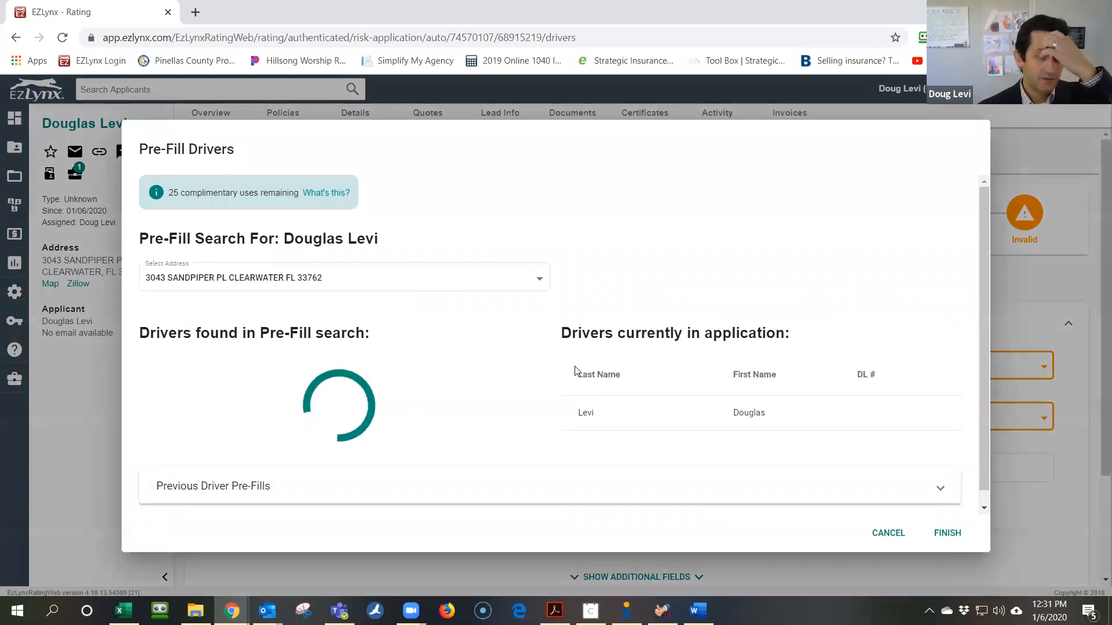
pyautogui.scroll(-1, 593, 355)
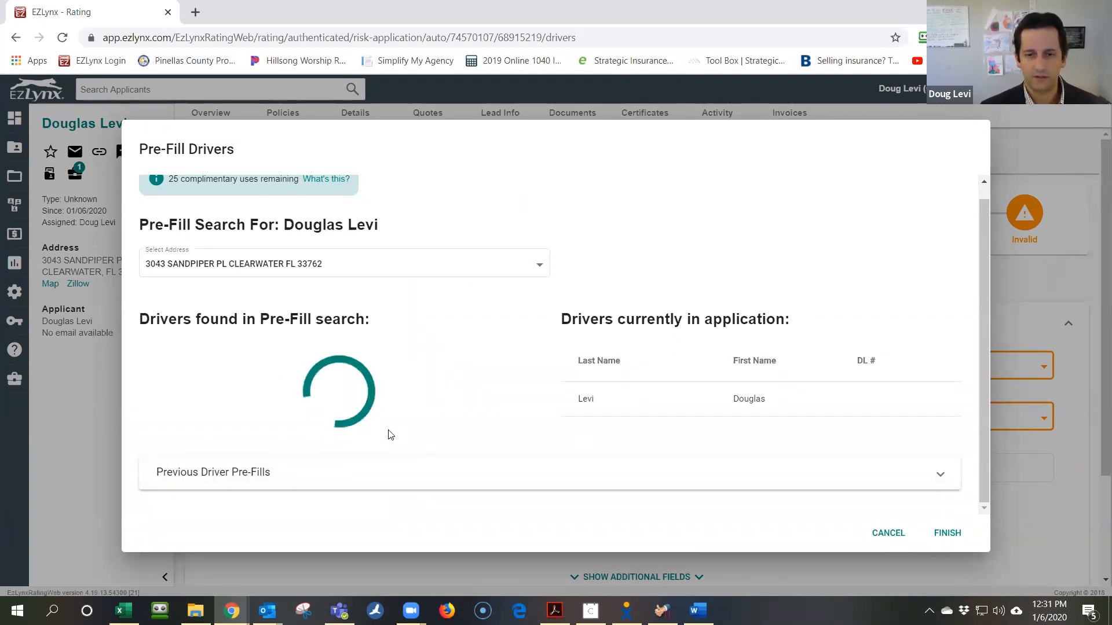
pyautogui.click(886, 533)
pyautogui.click(708, 367)
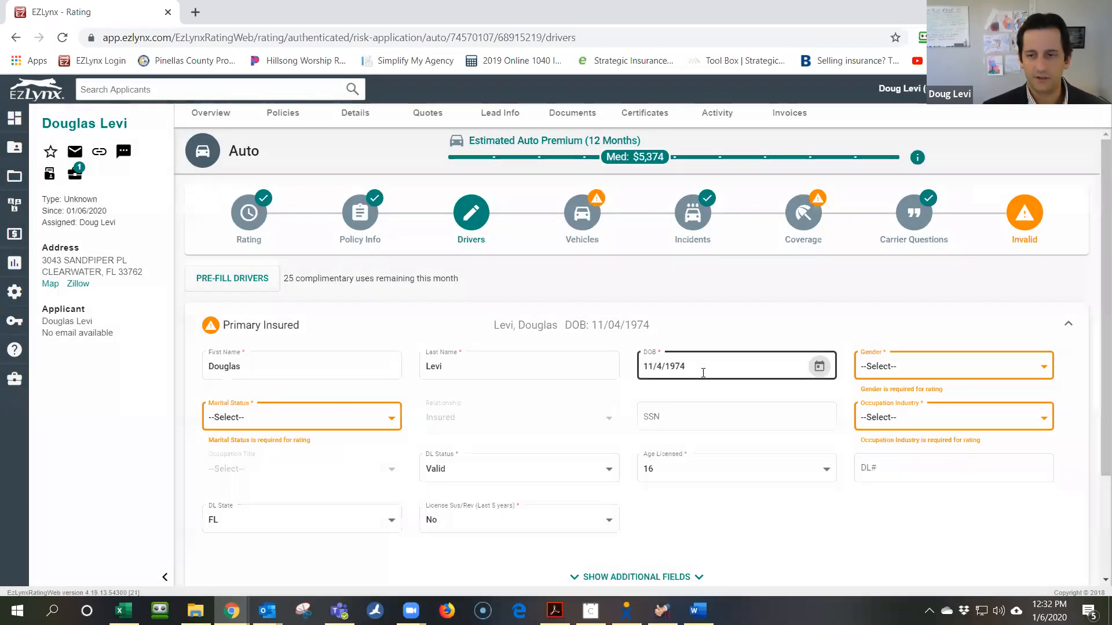
# Correct the birth year's last digit, and set gender to Male and marital status to Single
pyautogui.press('BackSpace')
pyautogui.write('9')
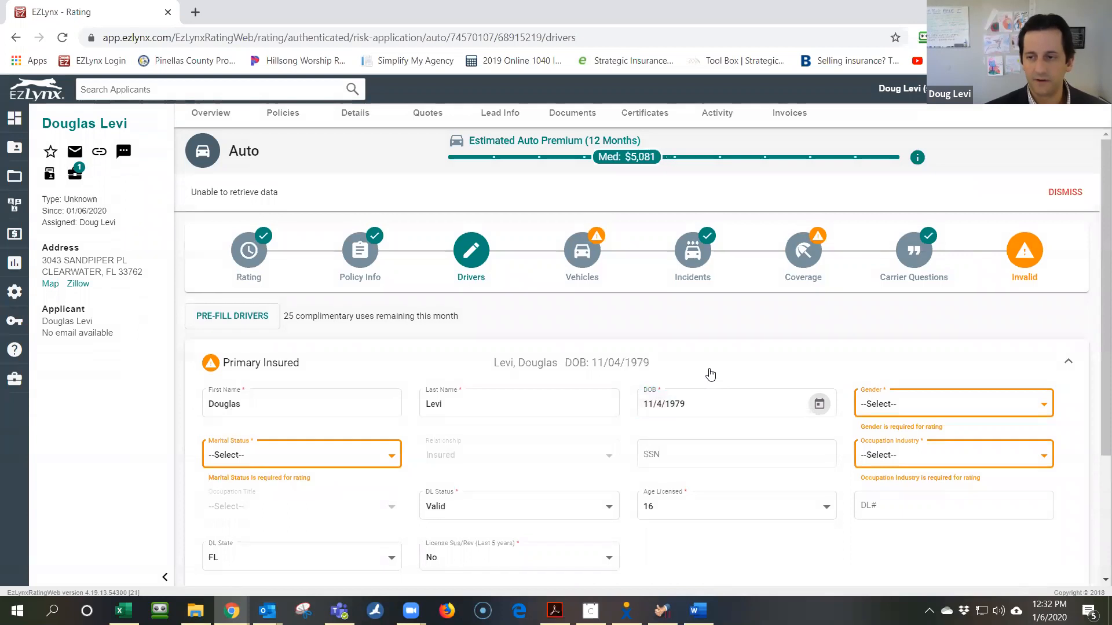
pyautogui.click(903, 403)
pyautogui.click(901, 432)
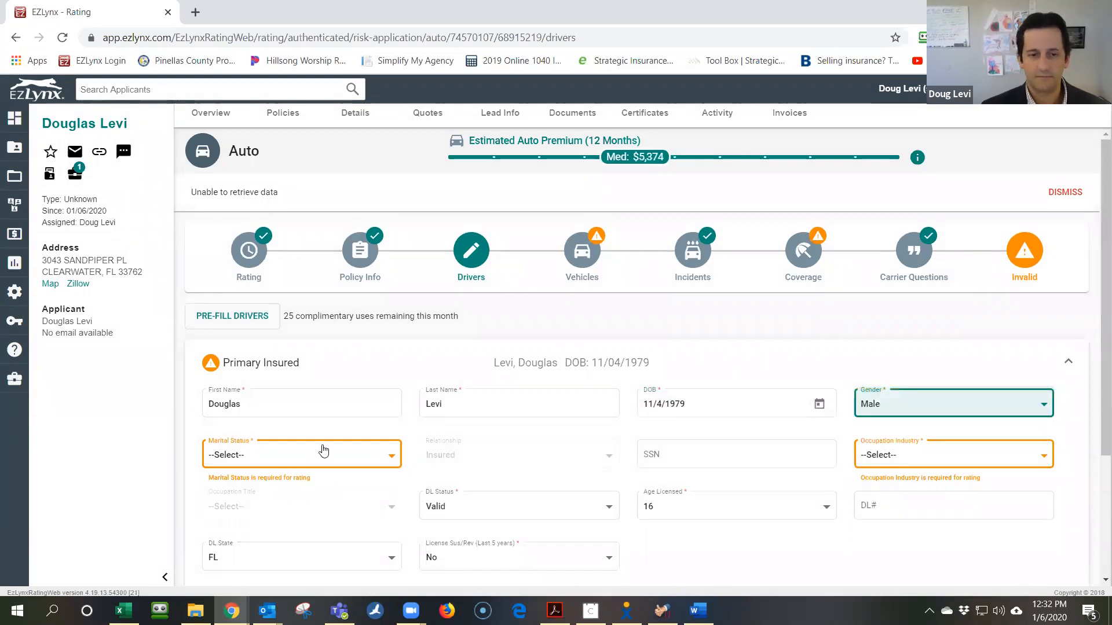
pyautogui.click(325, 454)
pyautogui.click(328, 474)
# Set occupation industry to Insurance and title to Executive, then move on to Vehicles
pyautogui.scroll(-3, 328, 475)
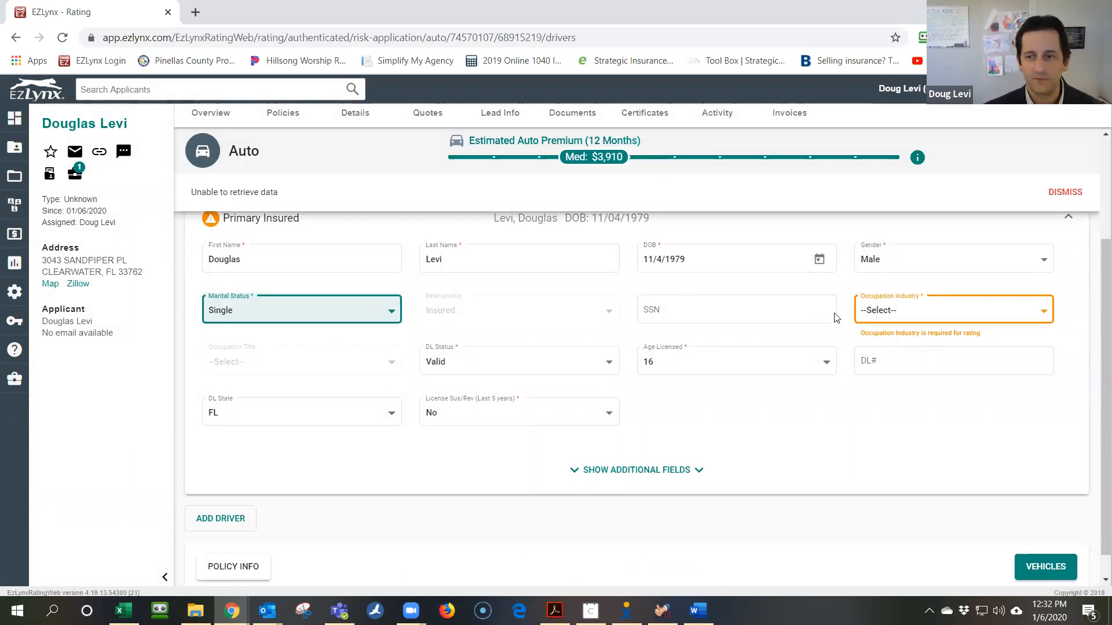
pyautogui.click(902, 315)
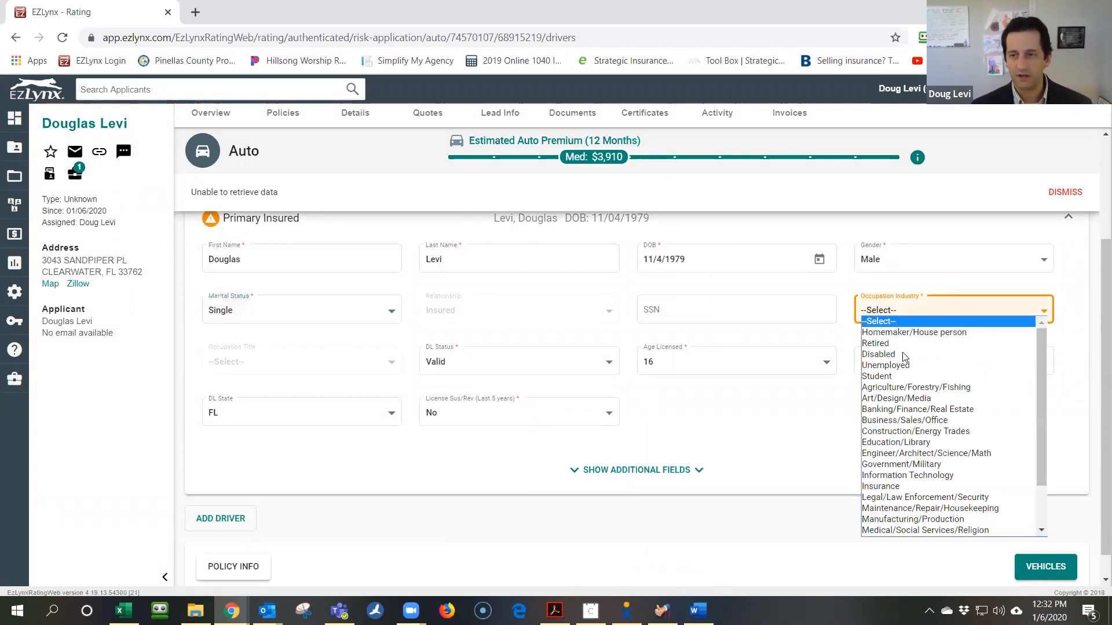
pyautogui.click(926, 486)
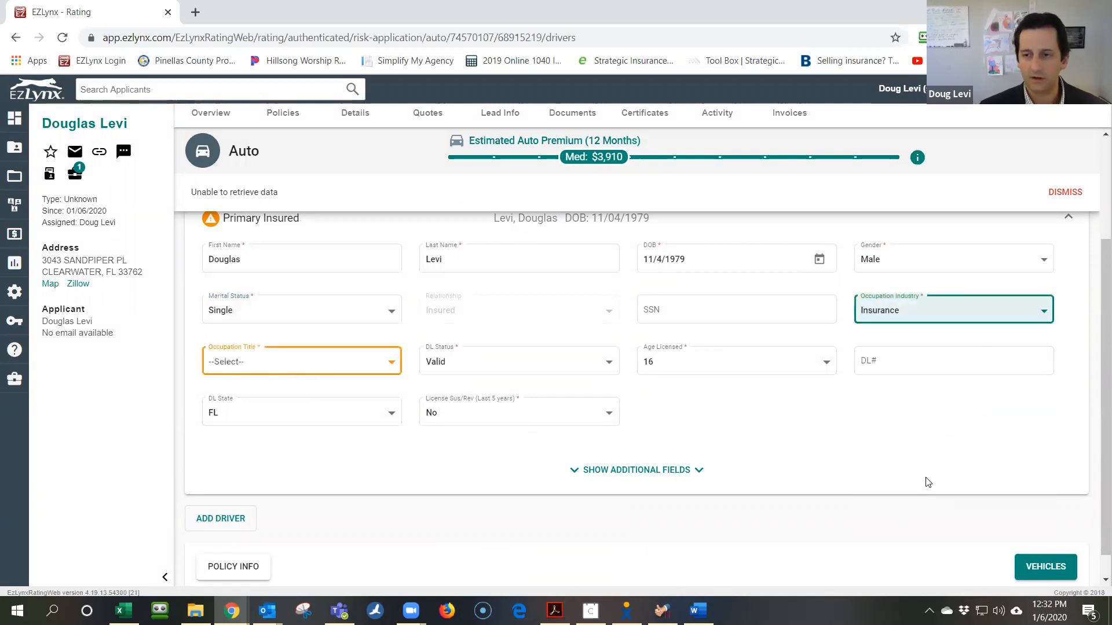
pyautogui.click(365, 365)
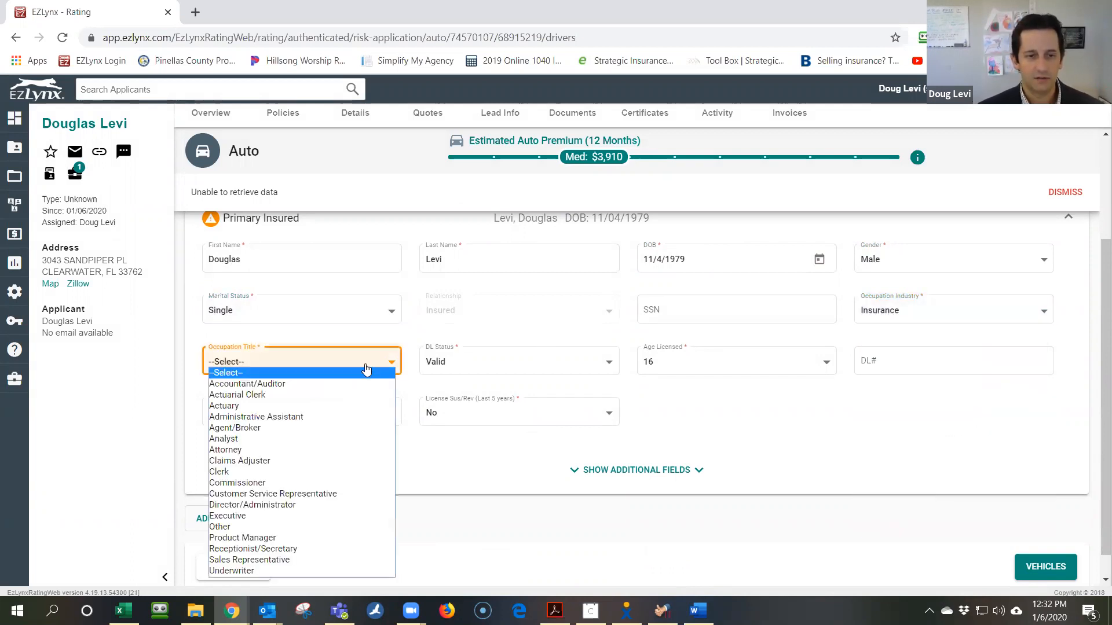
pyautogui.click(358, 514)
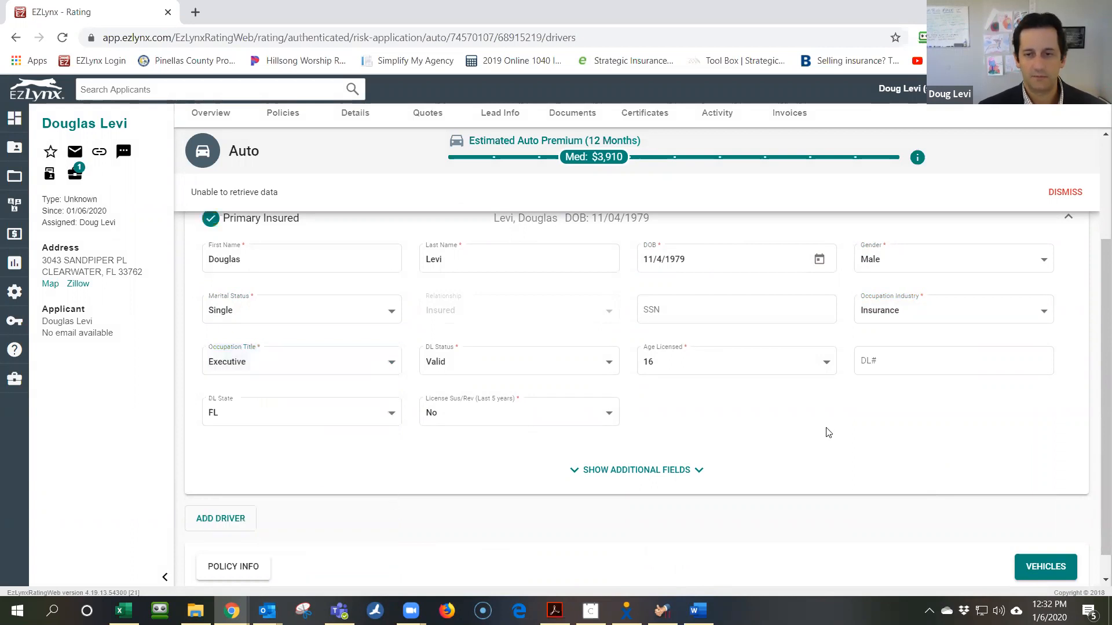
pyautogui.scroll(-1, 793, 440)
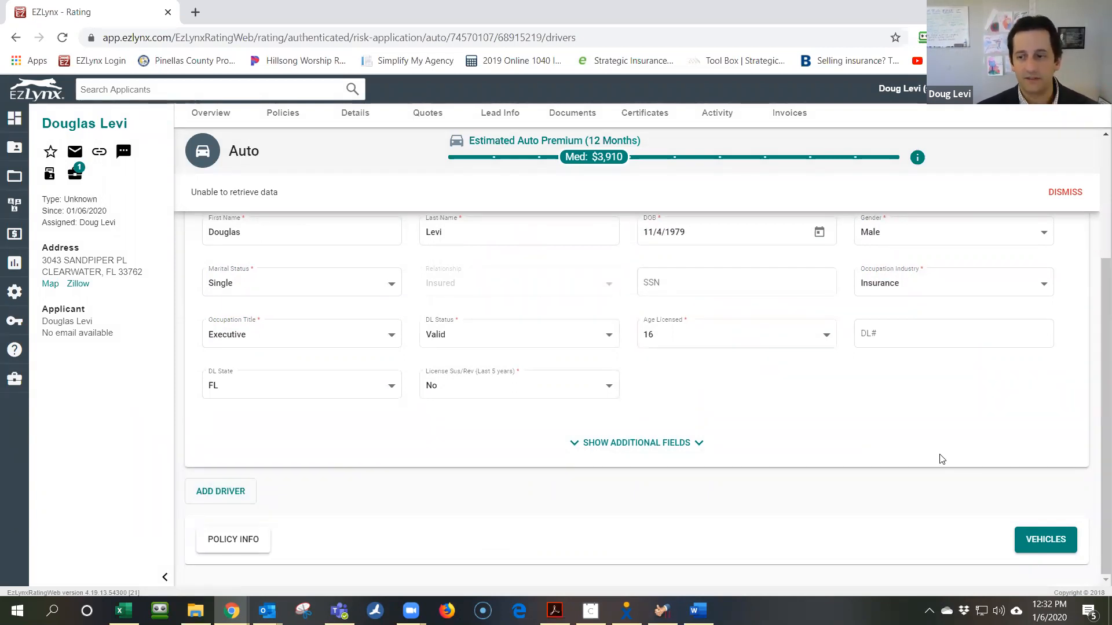
pyautogui.click(1040, 542)
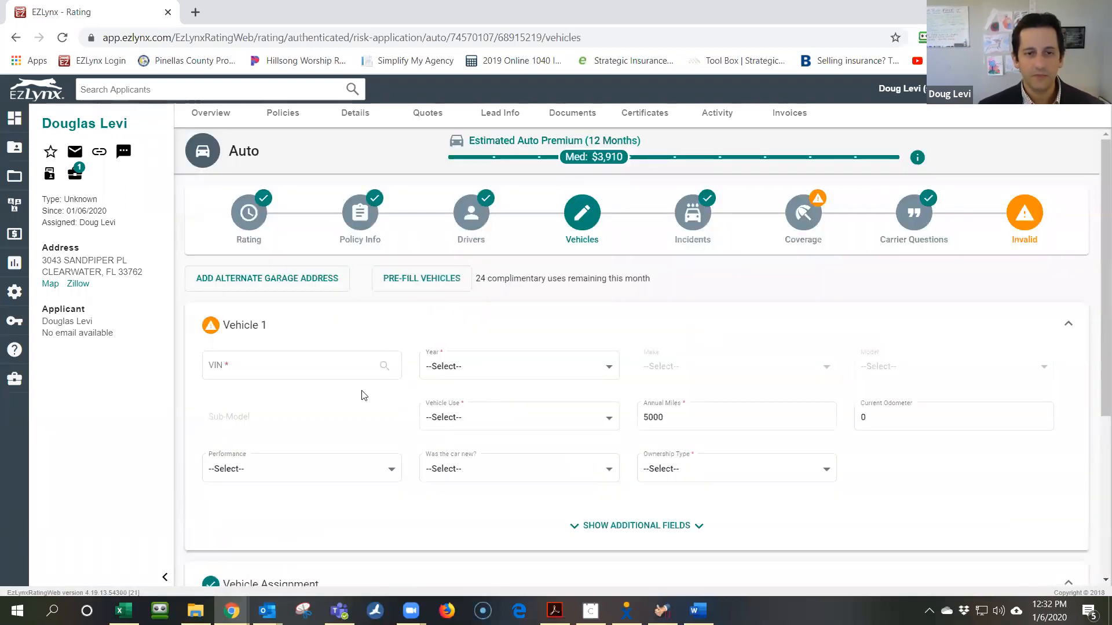
# Run the vehicle pre-fill search and add both found vehicles: 2017 Chrysler Pacifica Touring L and 2013 Cadillac SRX
pyautogui.click(426, 277)
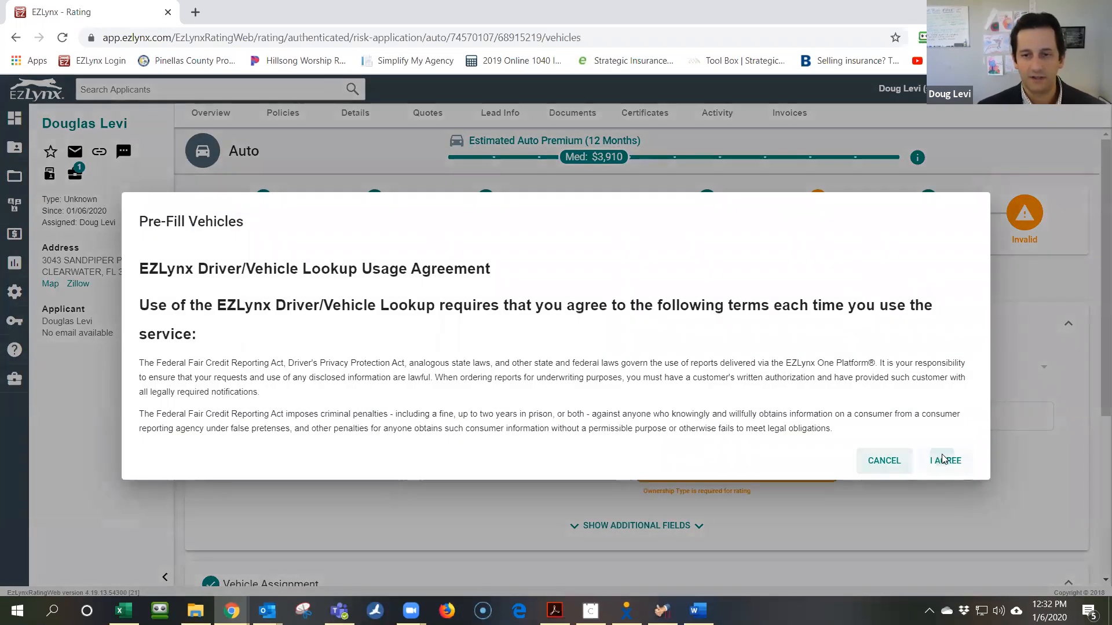
pyautogui.click(944, 461)
pyautogui.click(158, 391)
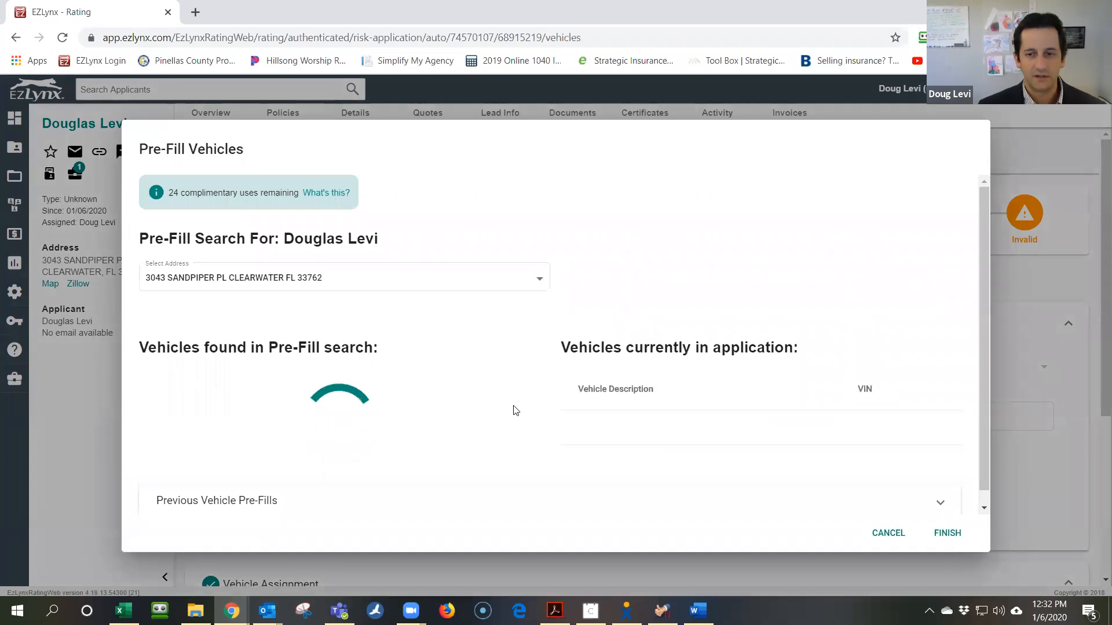
pyautogui.scroll(-1, 663, 427)
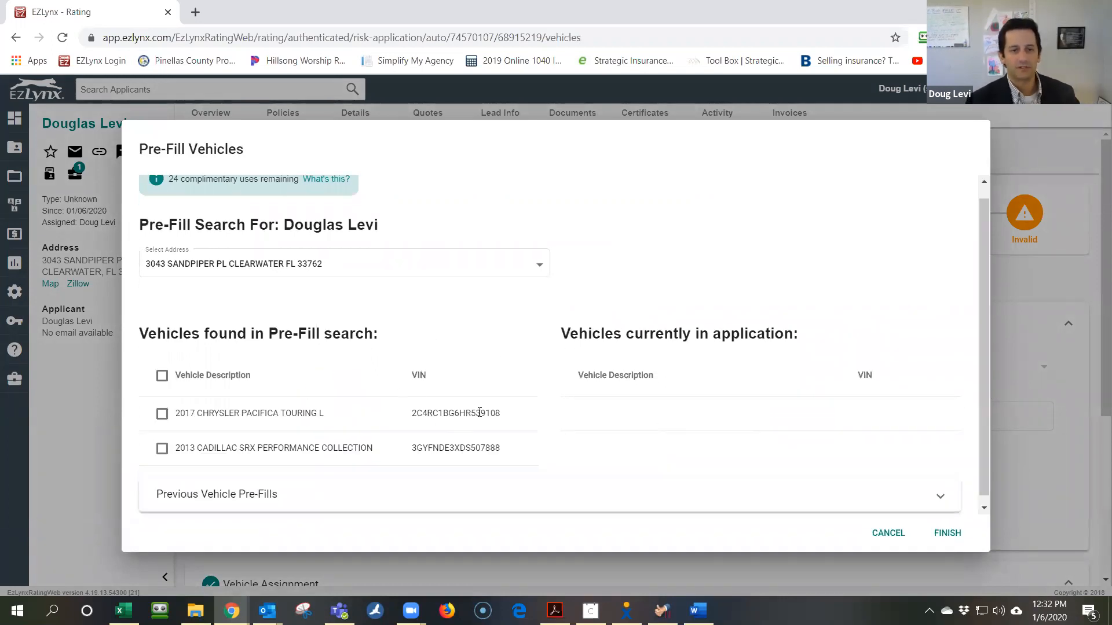
pyautogui.scroll(-1, 520, 401)
pyautogui.click(162, 369)
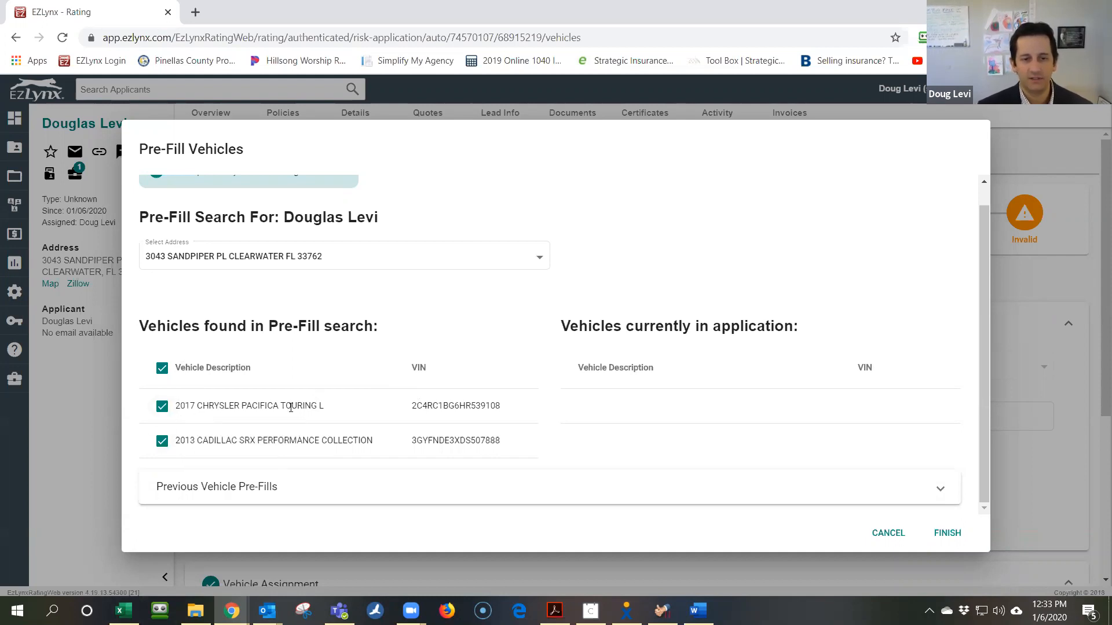
pyautogui.click(948, 534)
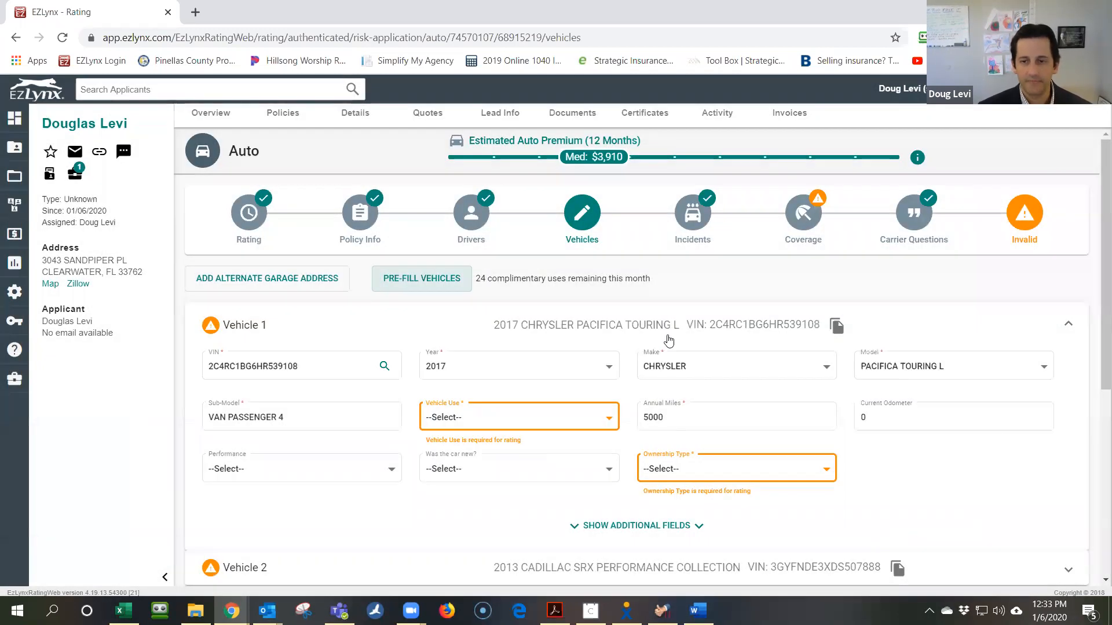
# Set Vehicle 1 to Pleasure use, 10000 annual miles, and Lien ownership
pyautogui.scroll(-3, 524, 333)
pyautogui.click(546, 276)
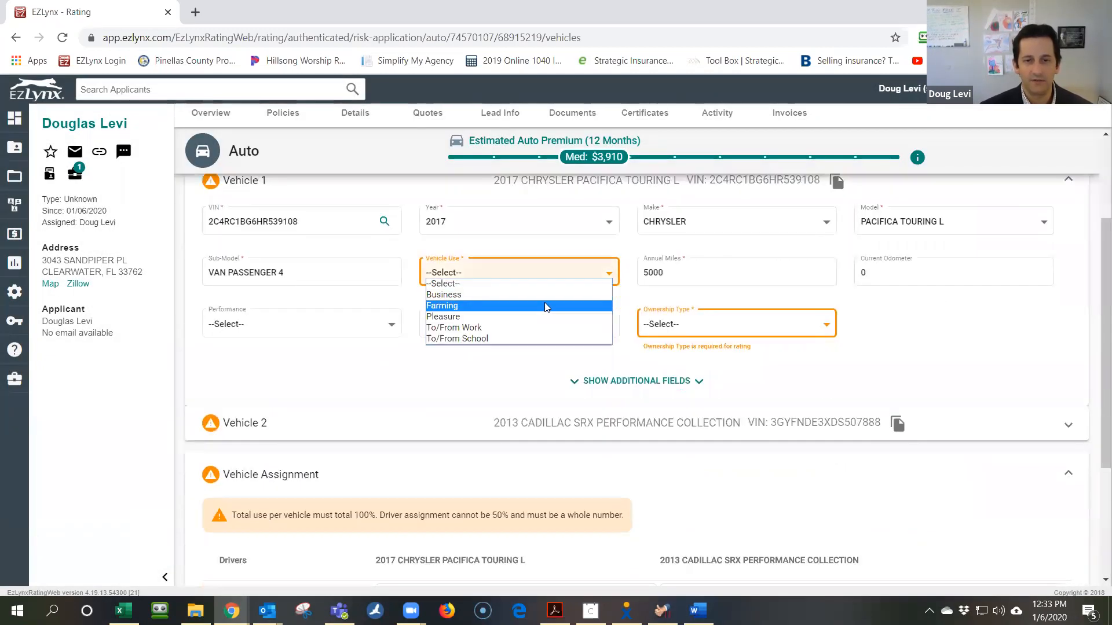
pyautogui.click(541, 318)
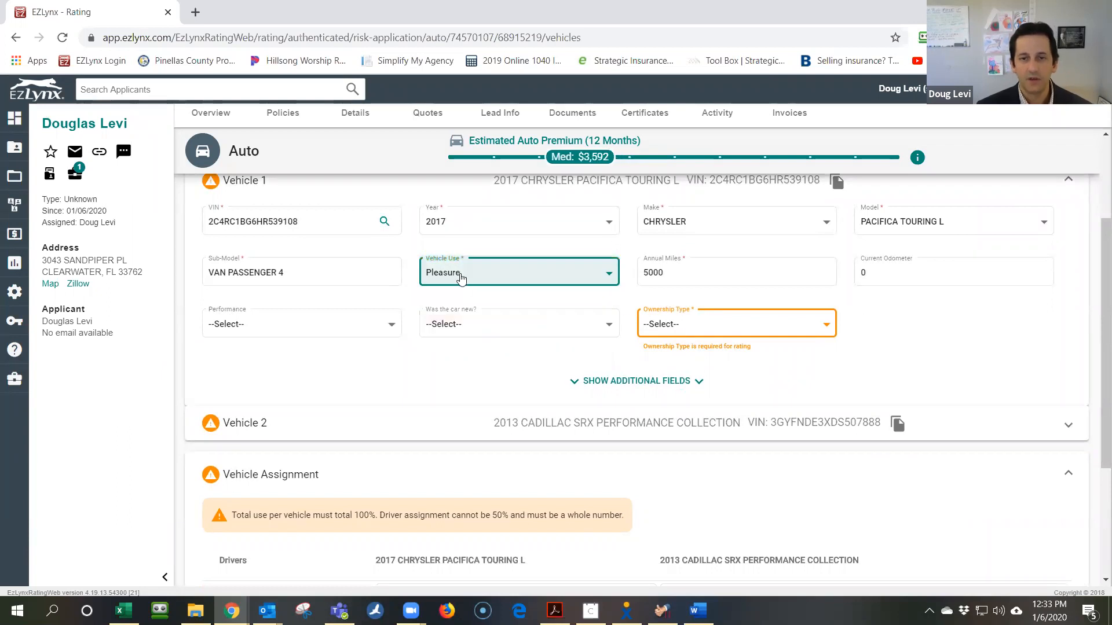
pyautogui.scroll(3, 553, 315)
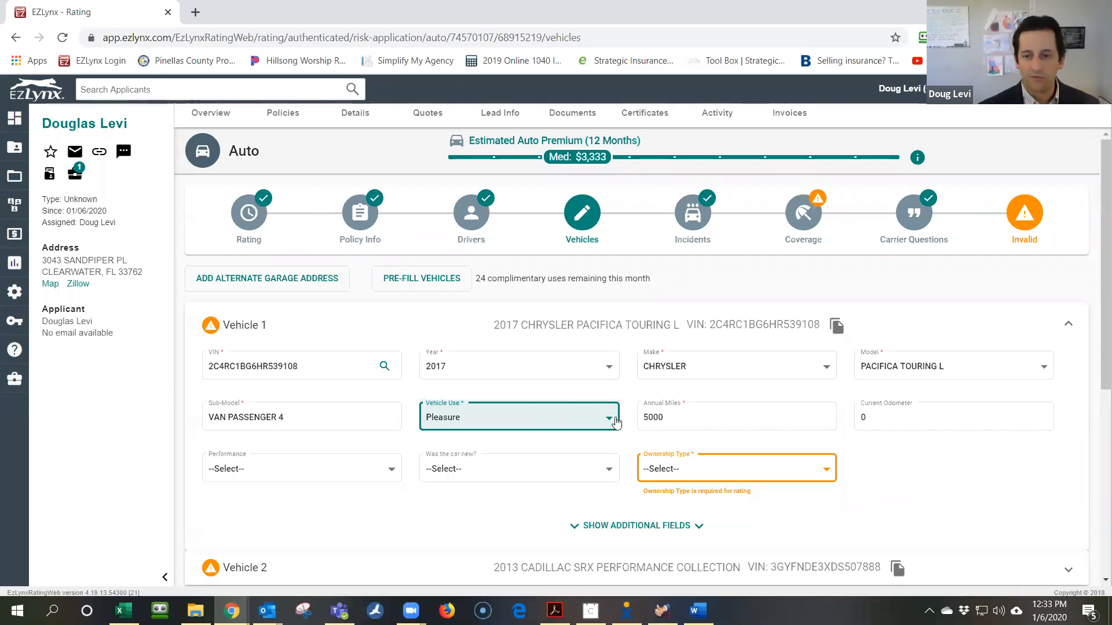
pyautogui.press('Tab')
pyautogui.write('1000')
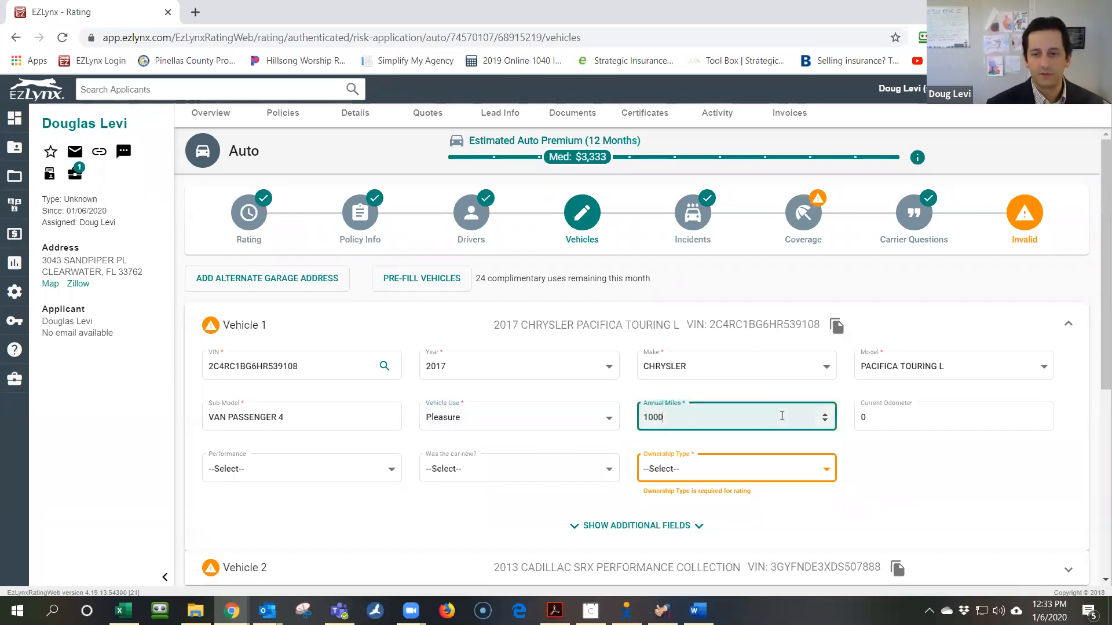
pyautogui.write('0')
pyautogui.press('Tab')
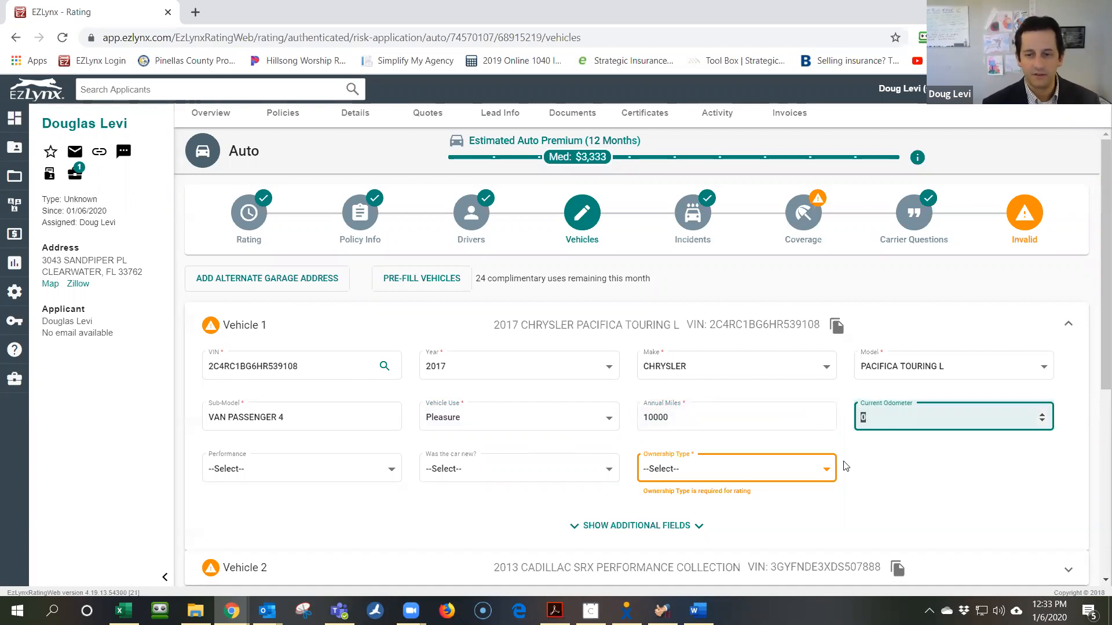
pyautogui.click(821, 479)
pyautogui.click(818, 476)
pyautogui.scroll(-1, 707, 464)
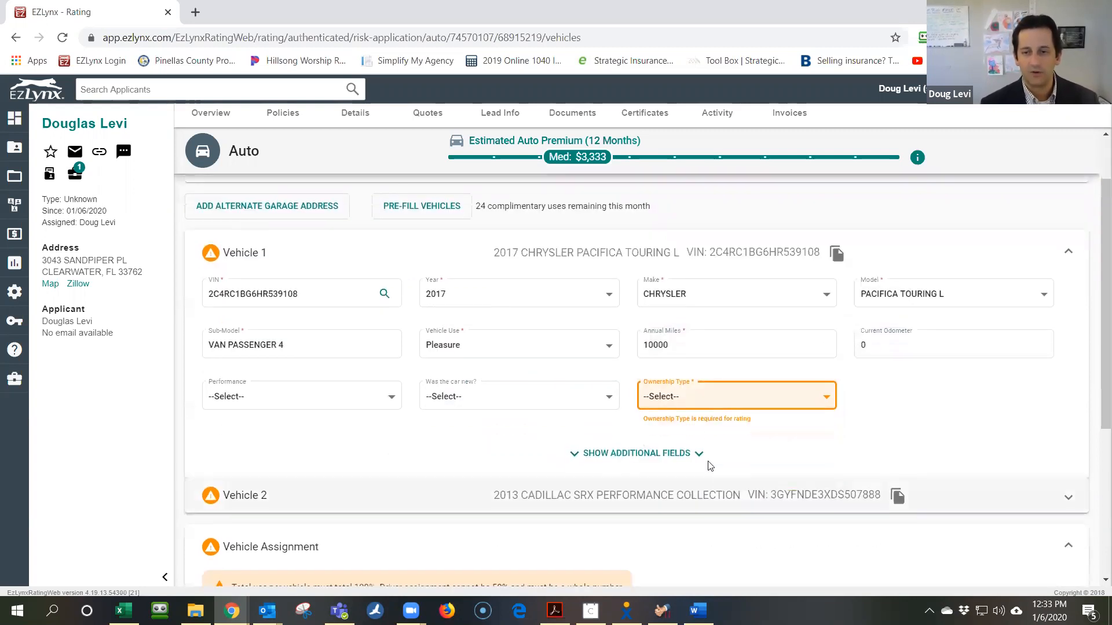
pyautogui.click(705, 405)
pyautogui.click(692, 439)
pyautogui.scroll(-3, 794, 442)
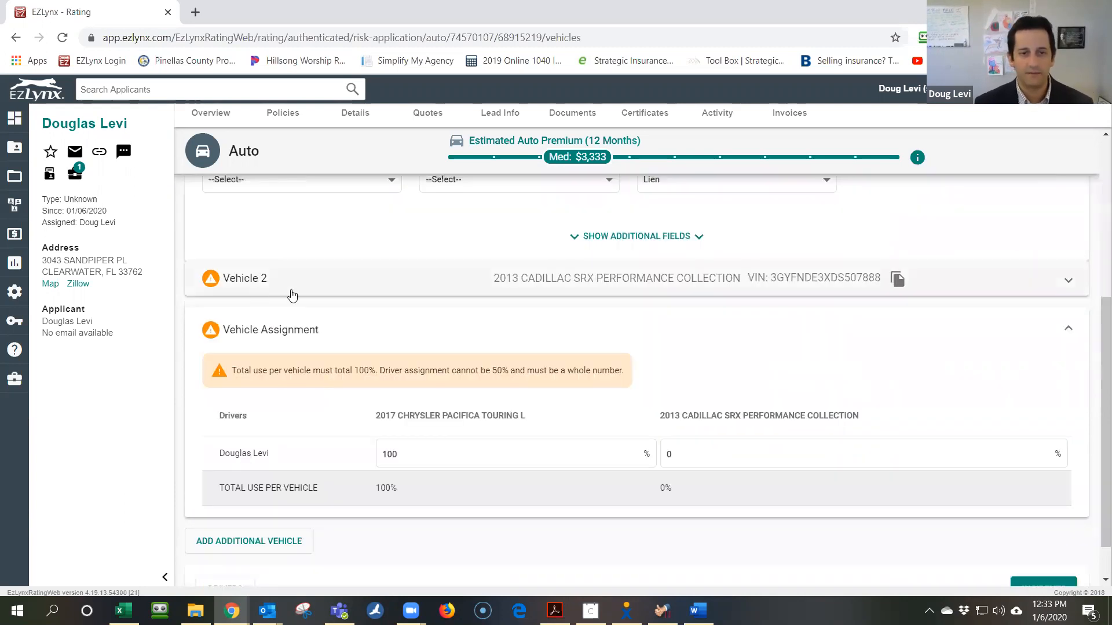
# Set Vehicle 2 to To/From Work, 2 miles one way, 5 days, 4 weeks, and Lien ownership
pyautogui.click(291, 291)
pyautogui.click(537, 377)
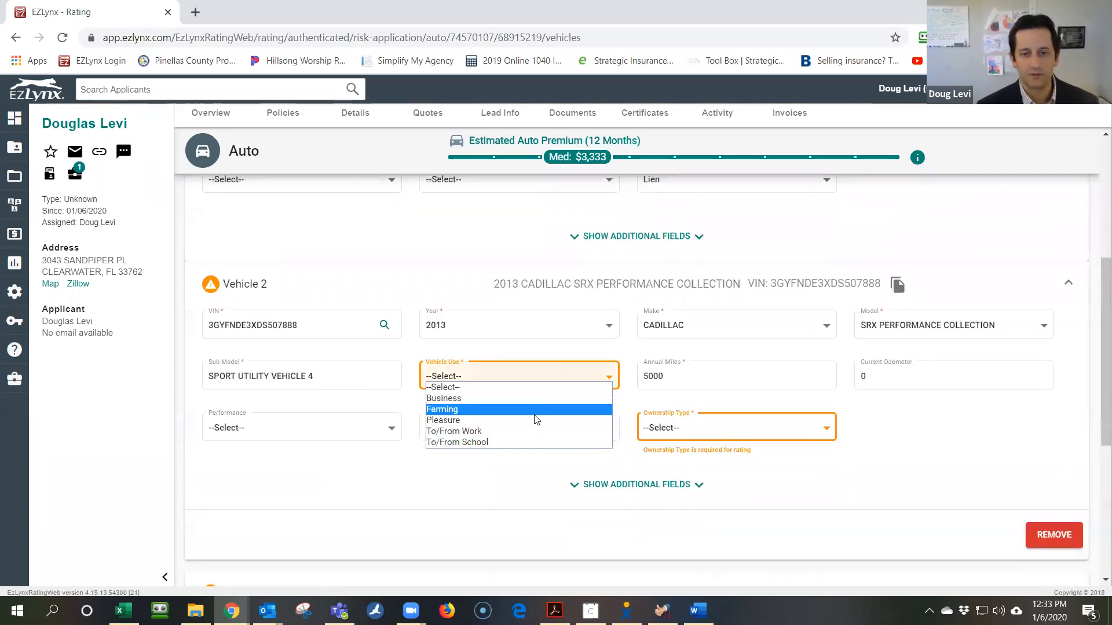
pyautogui.click(536, 432)
pyautogui.press('Tab')
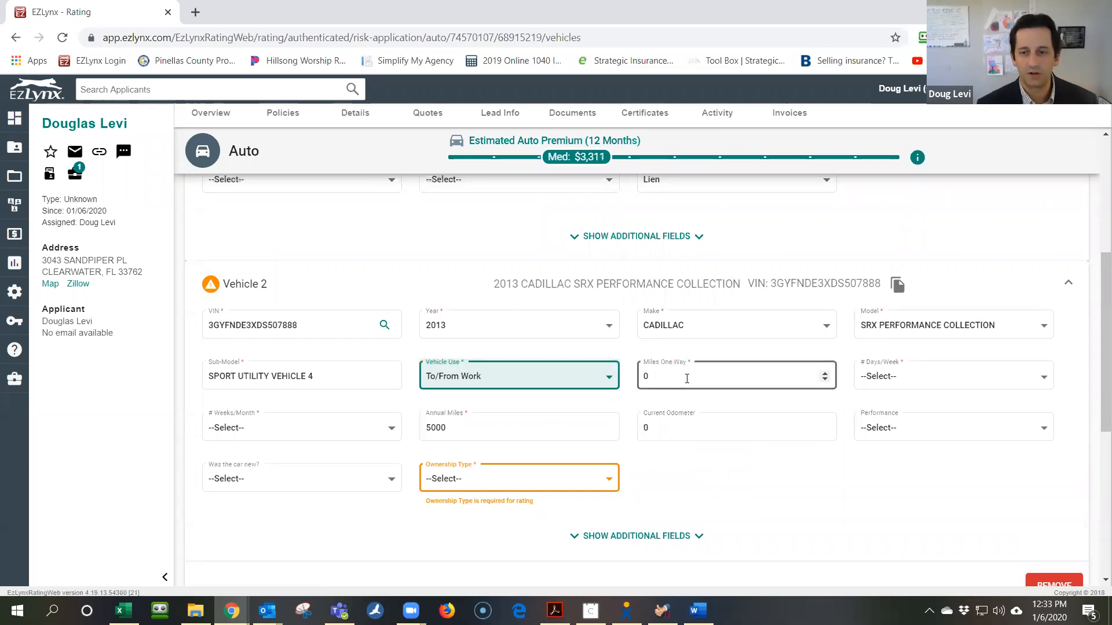
pyautogui.write('2')
pyautogui.press('Tab')
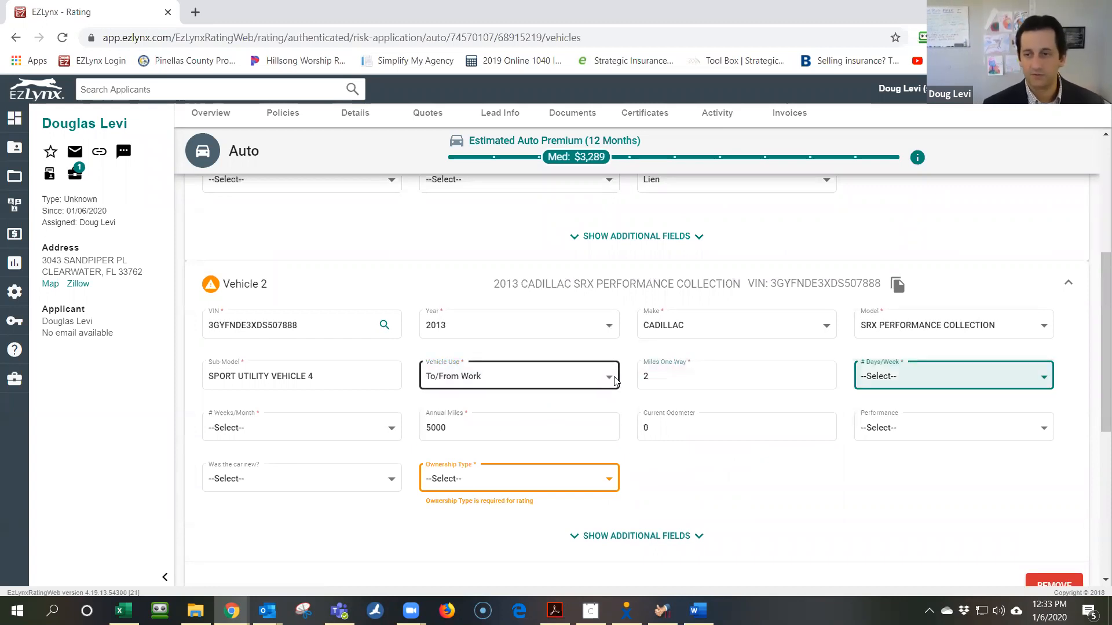
pyautogui.click(927, 376)
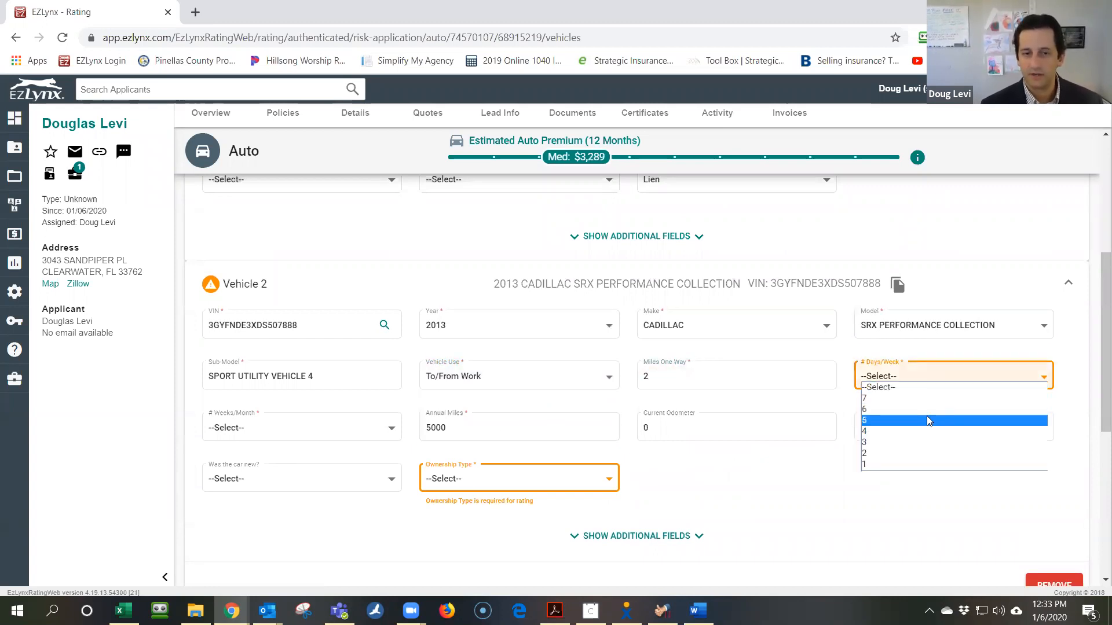
pyautogui.click(927, 418)
pyautogui.click(307, 435)
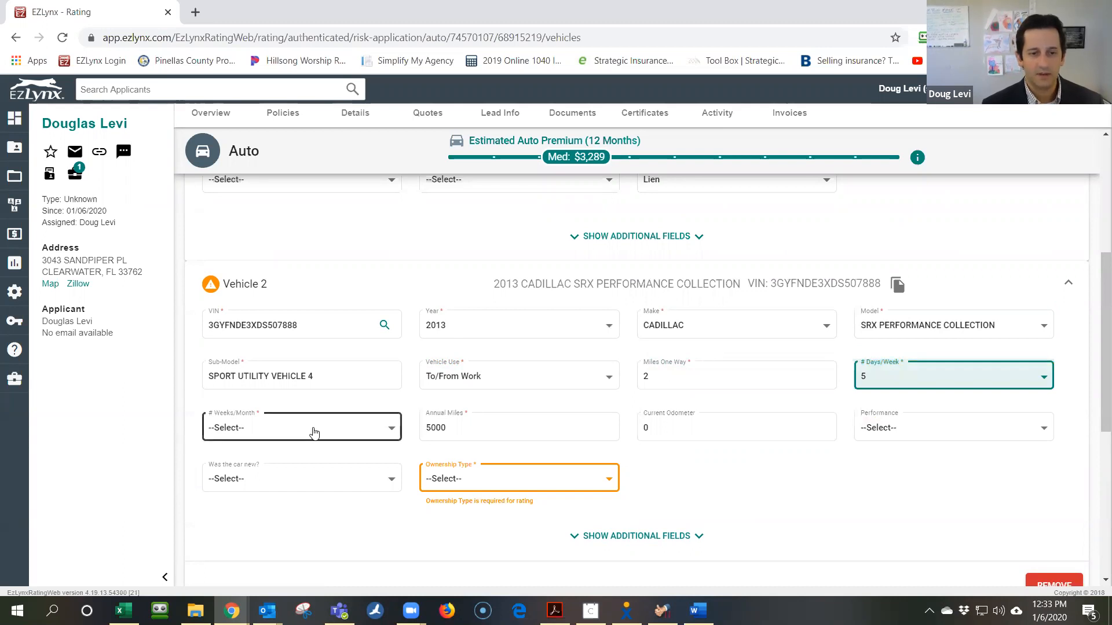
pyautogui.click(306, 451)
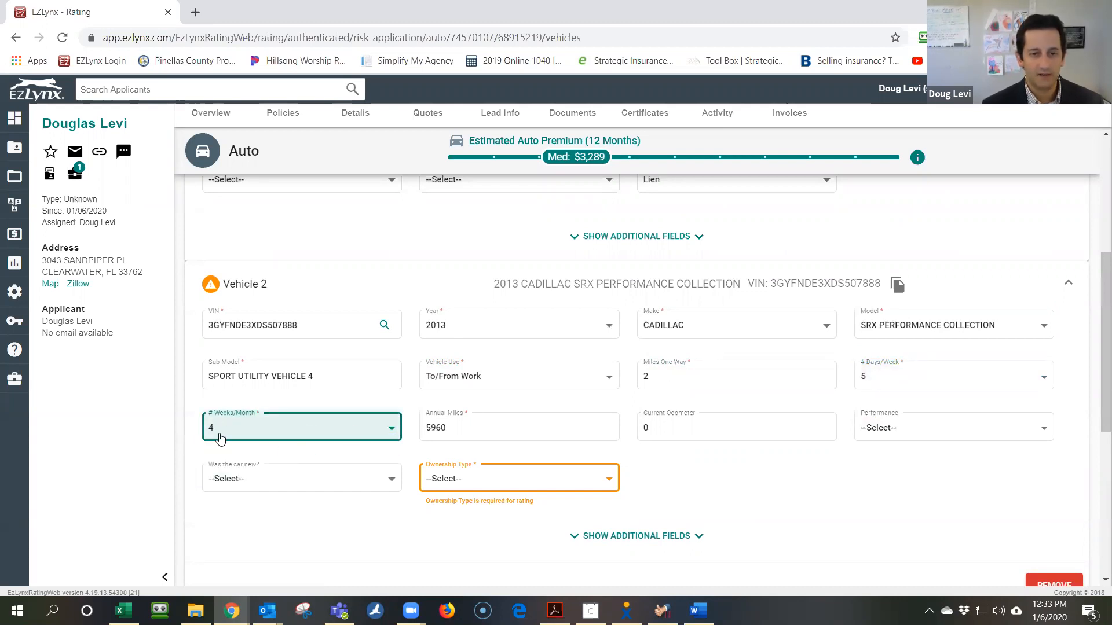
pyautogui.click(526, 485)
pyautogui.click(514, 526)
# Change the Vehicle Assignment percentages to 20 for the Chrysler Pacifica and 80 for the Cadillac SRX, then continue to Incidents
pyautogui.scroll(-6, 721, 486)
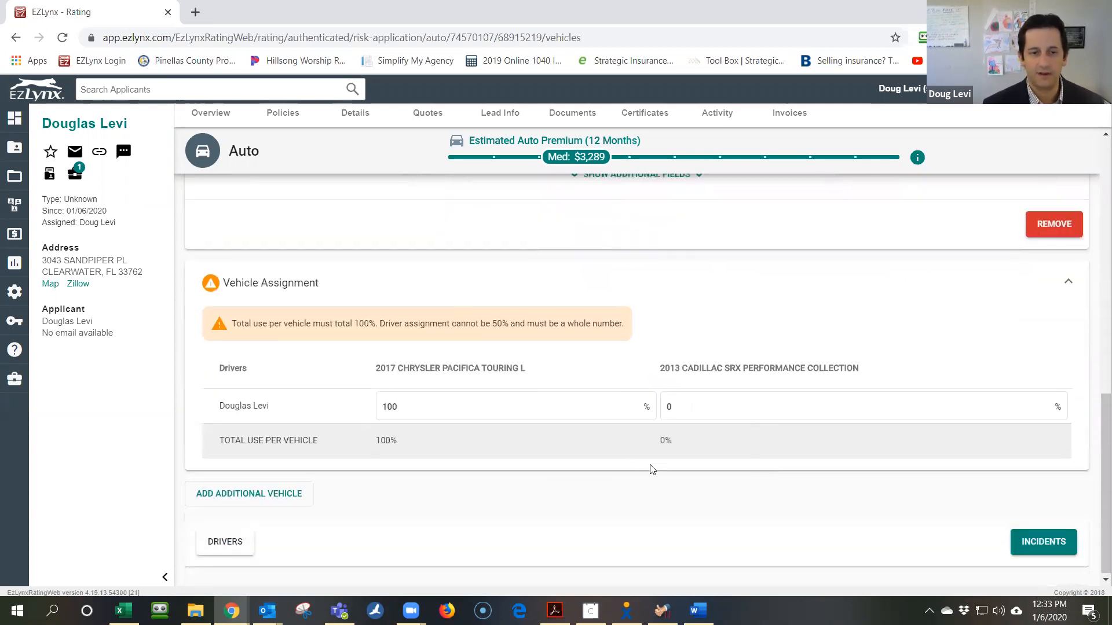
pyautogui.click(540, 396)
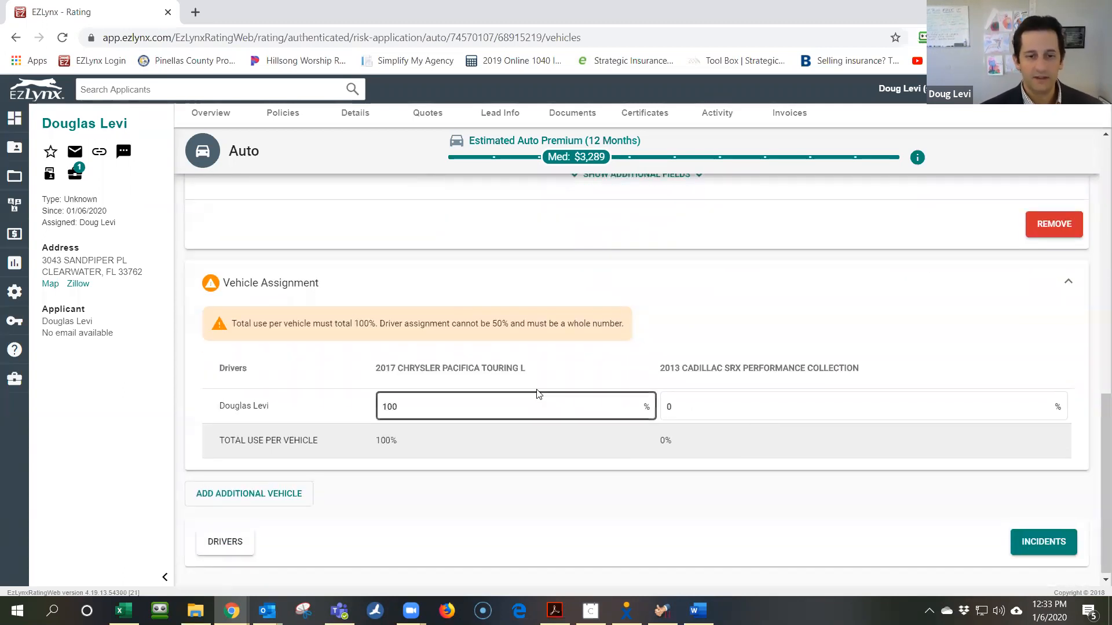
pyautogui.moveTo(494, 404); pyautogui.dragTo(363, 408)
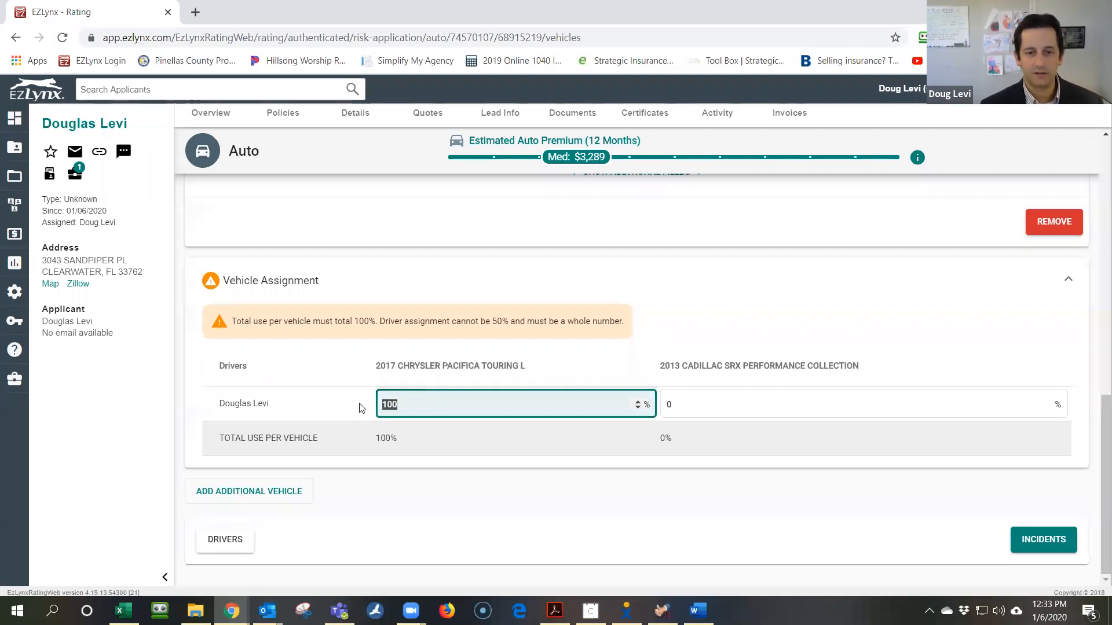
pyautogui.write('55')
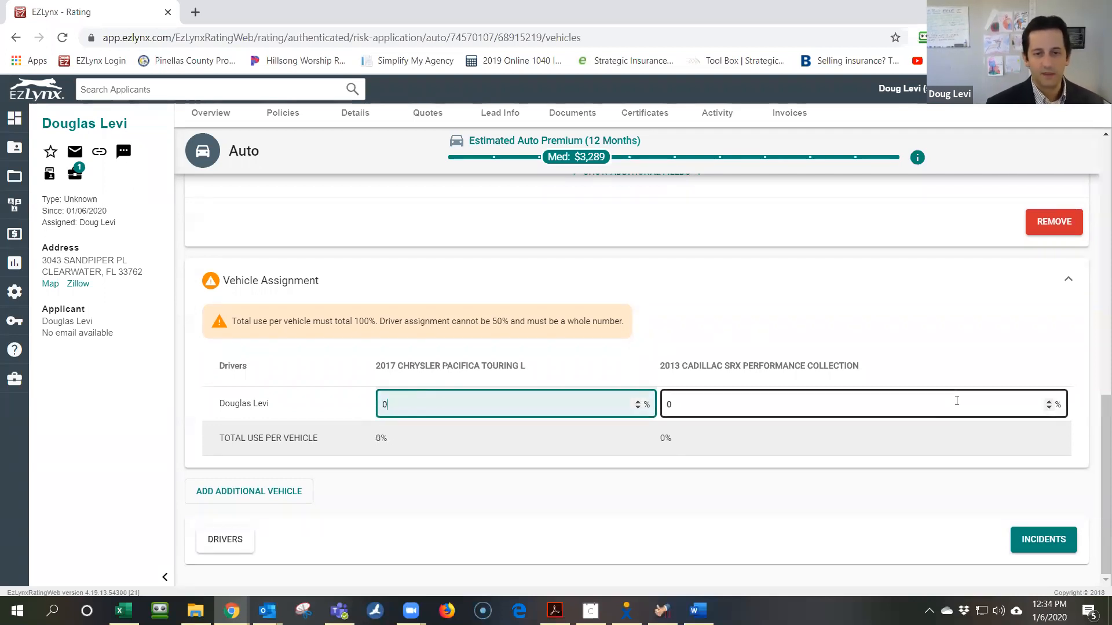
pyautogui.click(956, 401)
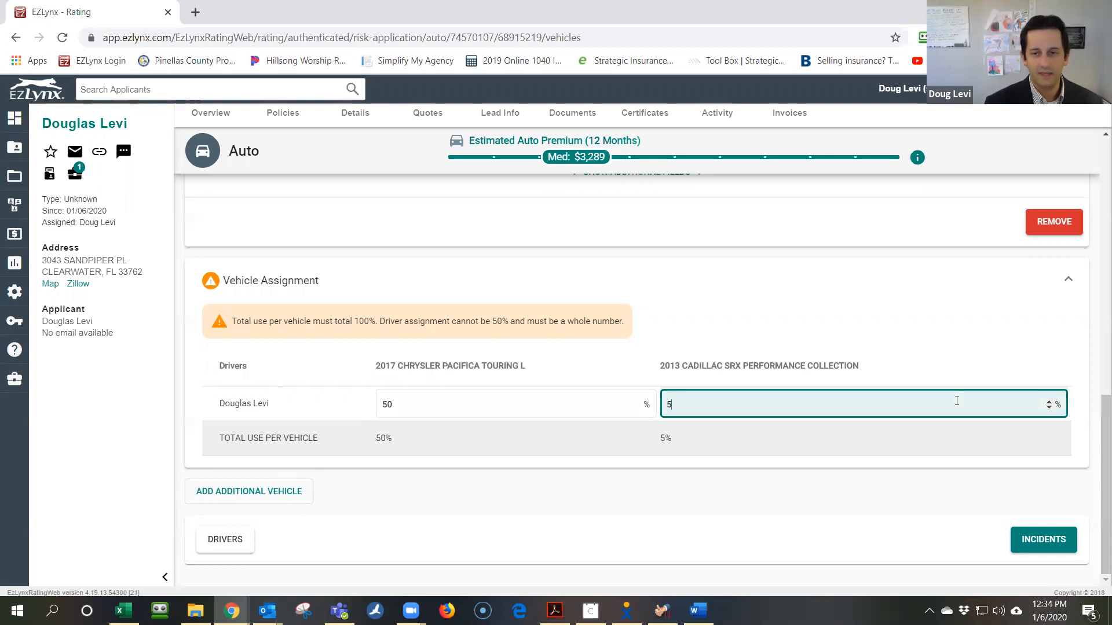
pyautogui.write('50')
pyautogui.press('Tab')
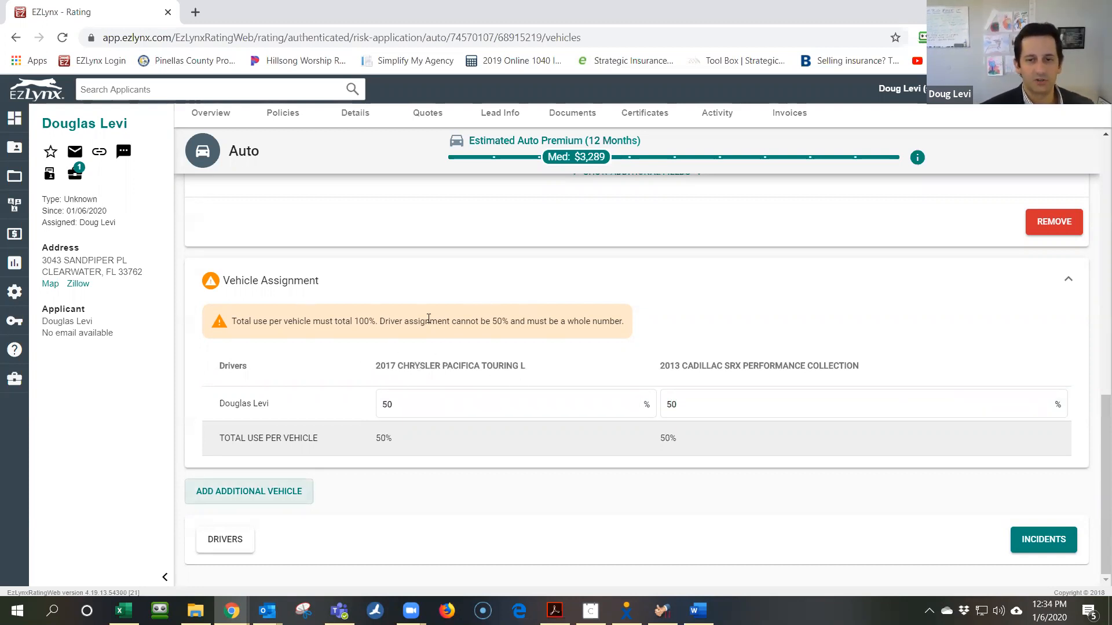
pyautogui.moveTo(435, 404); pyautogui.dragTo(333, 401)
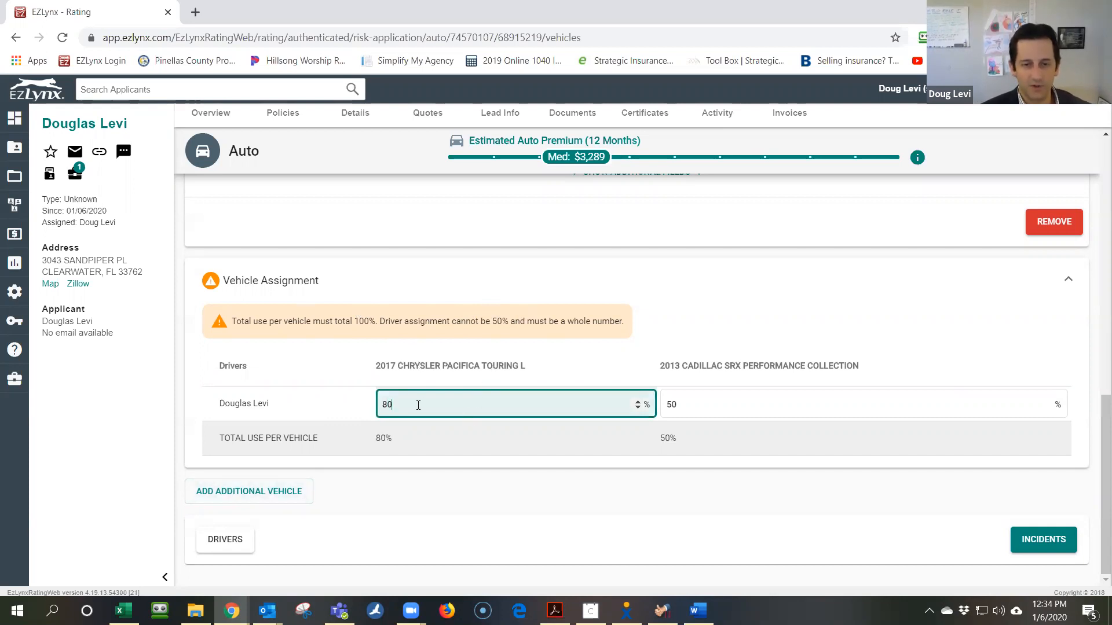
pyautogui.doubleClick(741, 398)
pyautogui.write('8')
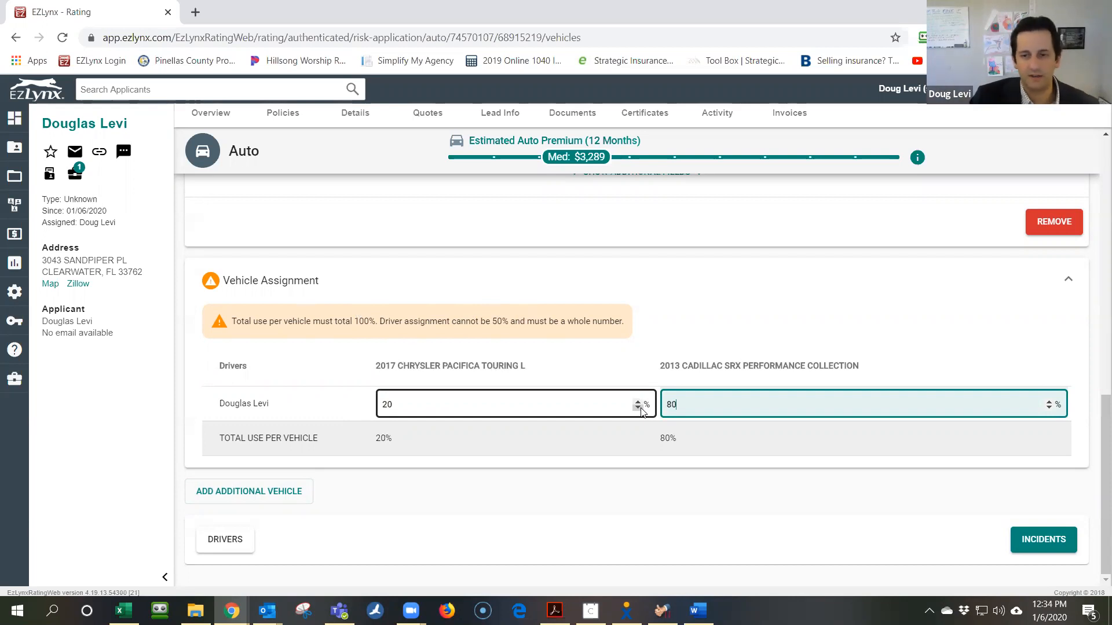
pyautogui.click(760, 339)
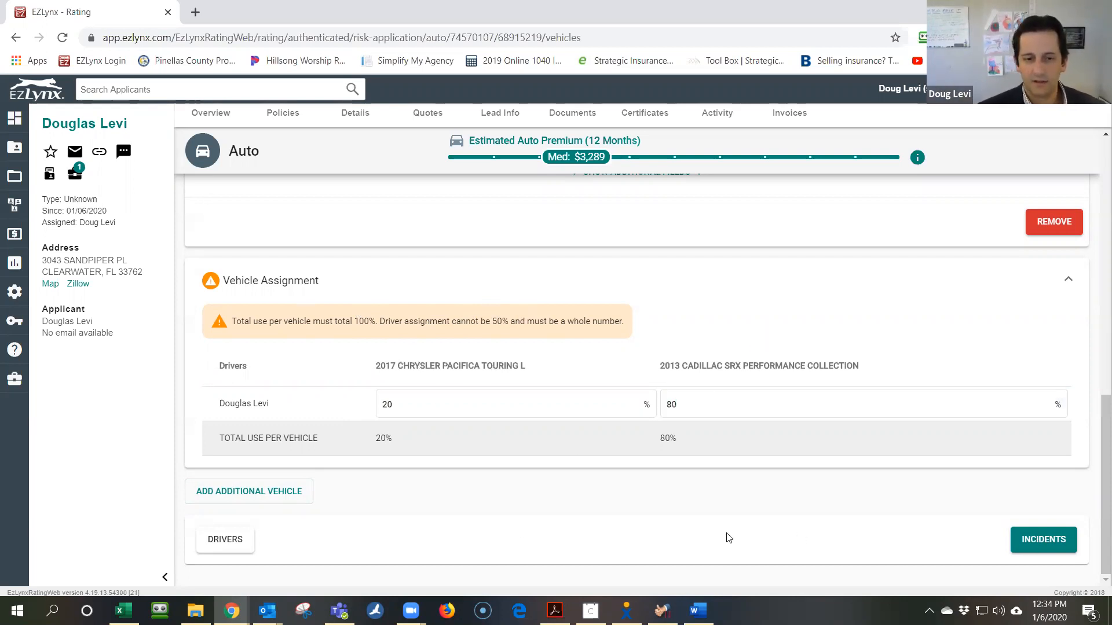
pyautogui.click(1059, 548)
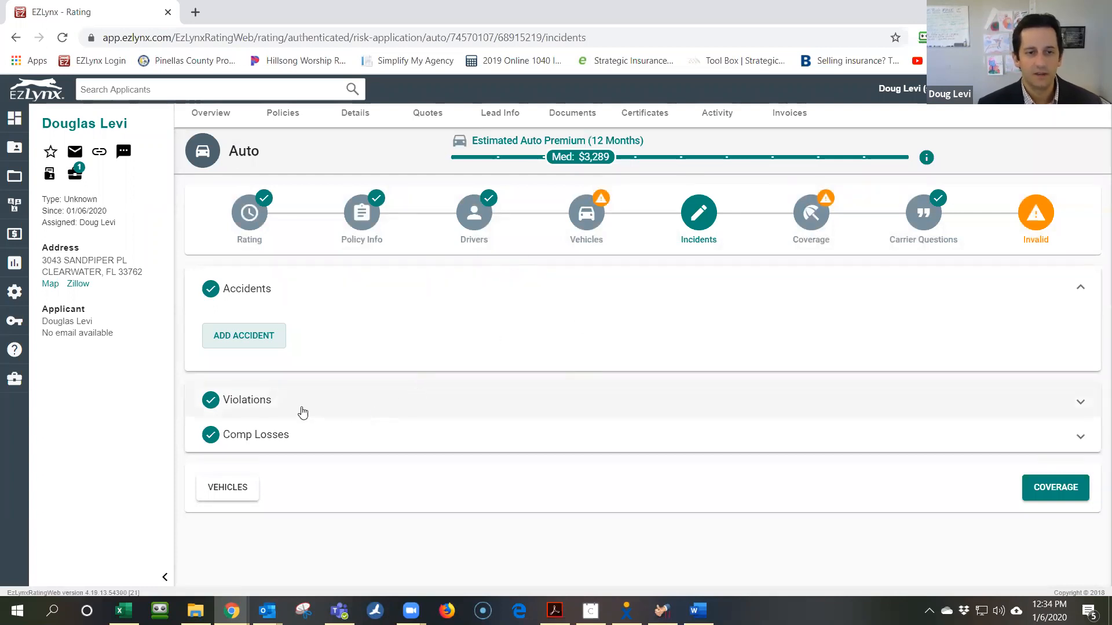
# Add one blank accident record in the Accidents section
pyautogui.click(248, 346)
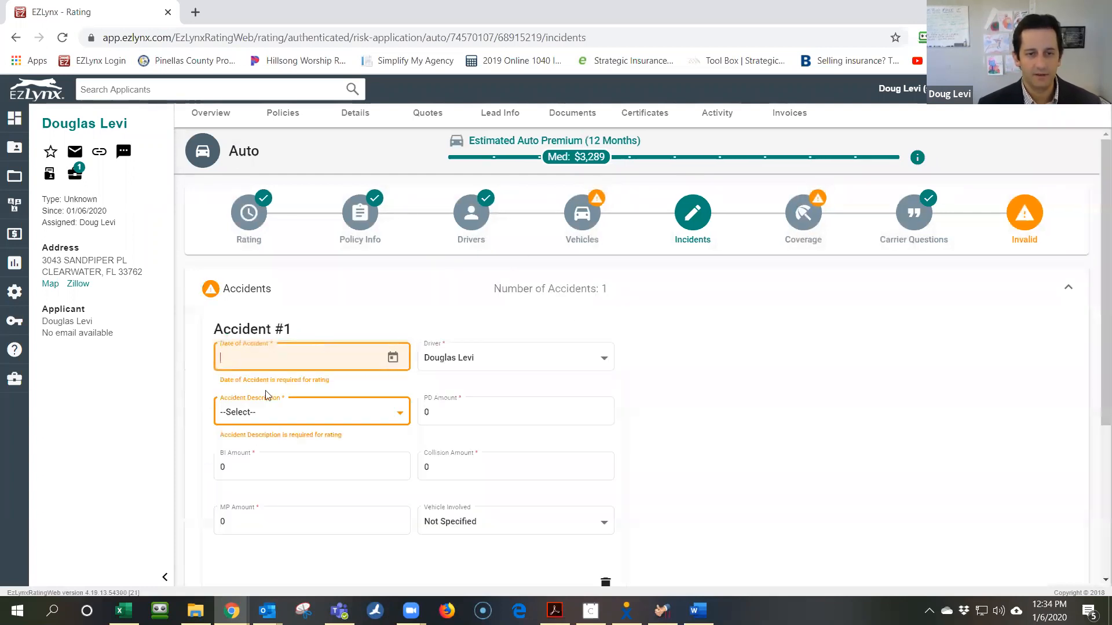
pyautogui.scroll(-4, 350, 443)
pyautogui.scroll(4, 941, 311)
pyautogui.click(1072, 293)
pyautogui.click(459, 293)
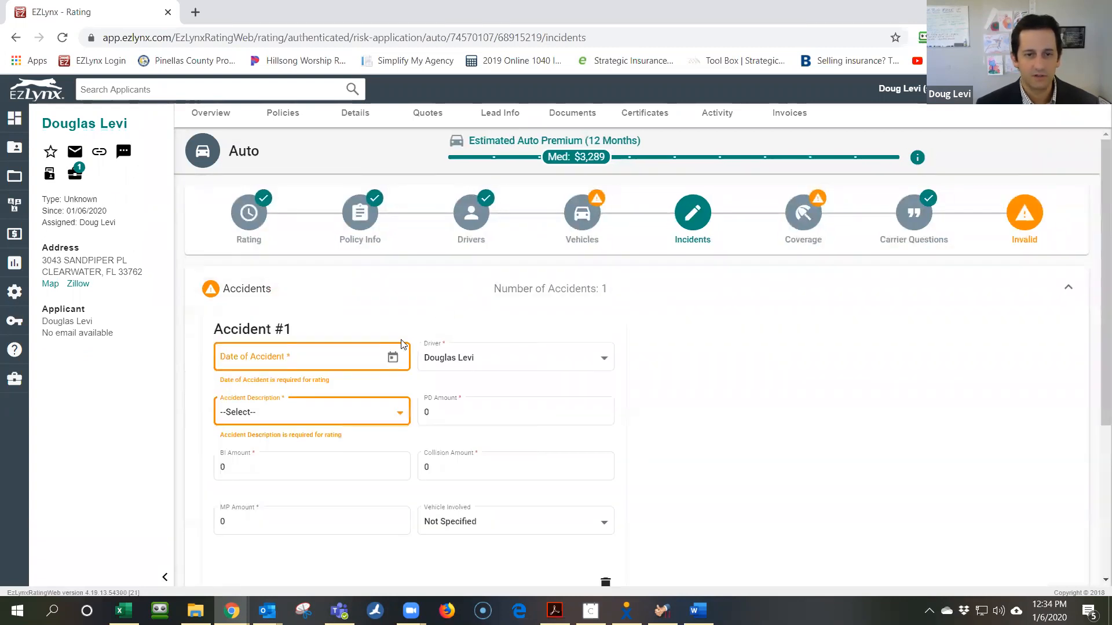
pyautogui.click(356, 359)
# Review the Violations and Comp Losses sections, collapse Accidents, and continue to Coverage
pyautogui.scroll(-4, 834, 411)
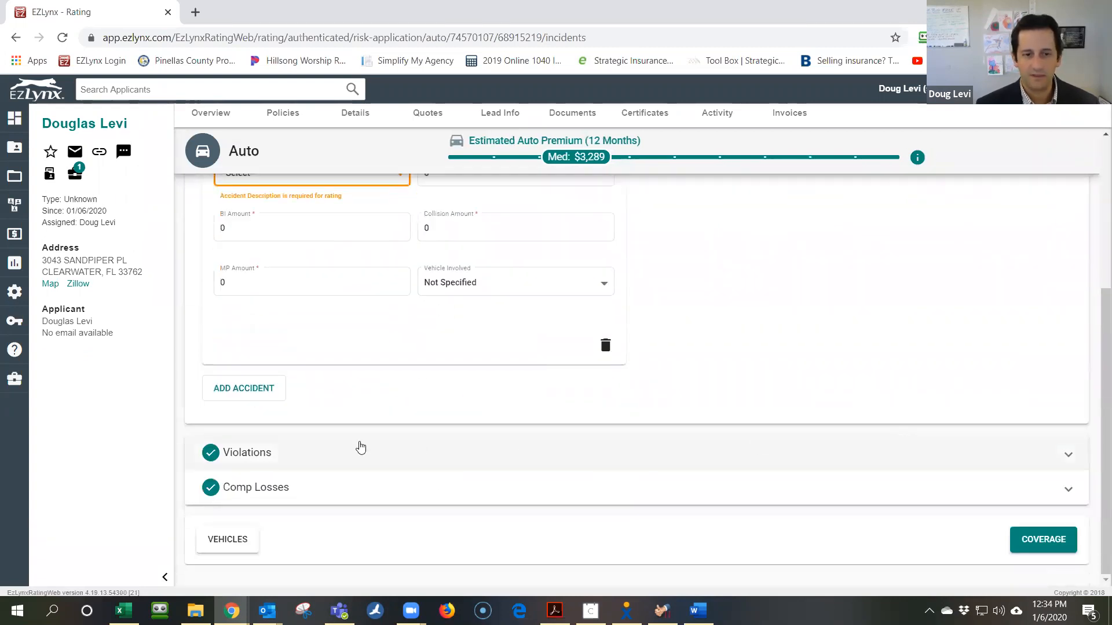
pyautogui.click(291, 466)
pyautogui.scroll(-2, 315, 407)
pyautogui.click(363, 503)
pyautogui.scroll(3, 307, 291)
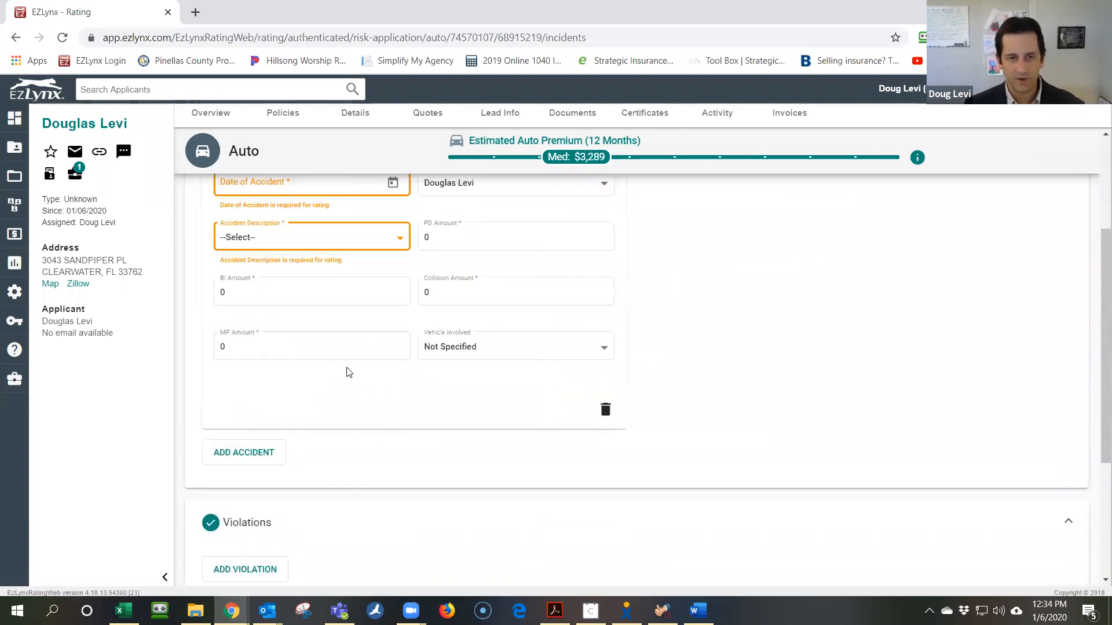
pyautogui.scroll(3, 349, 372)
pyautogui.click(239, 297)
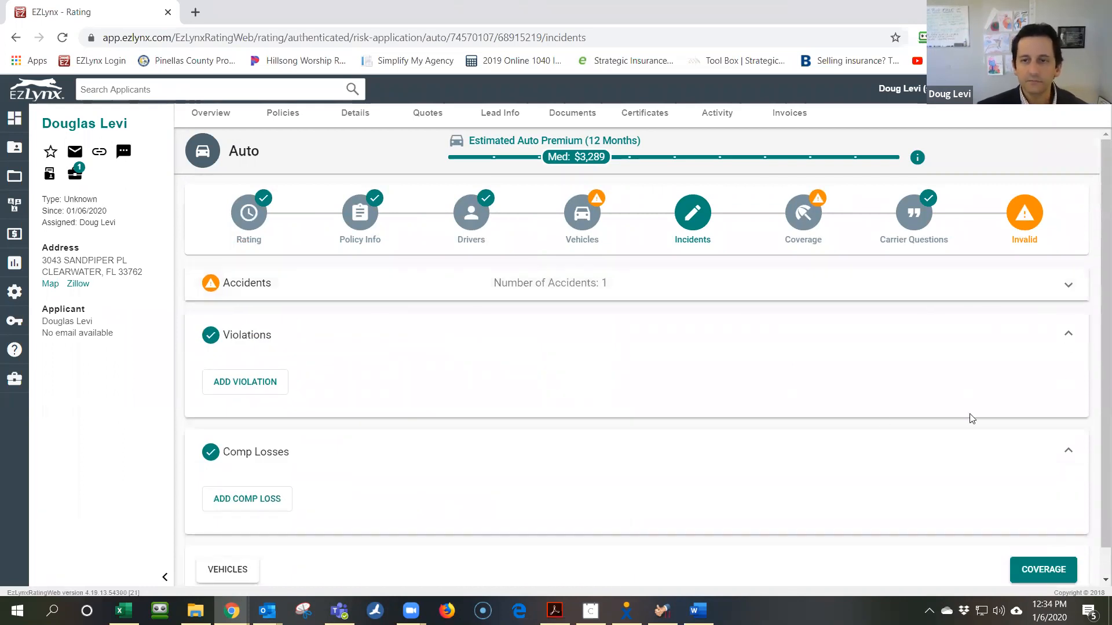
pyautogui.click(1044, 571)
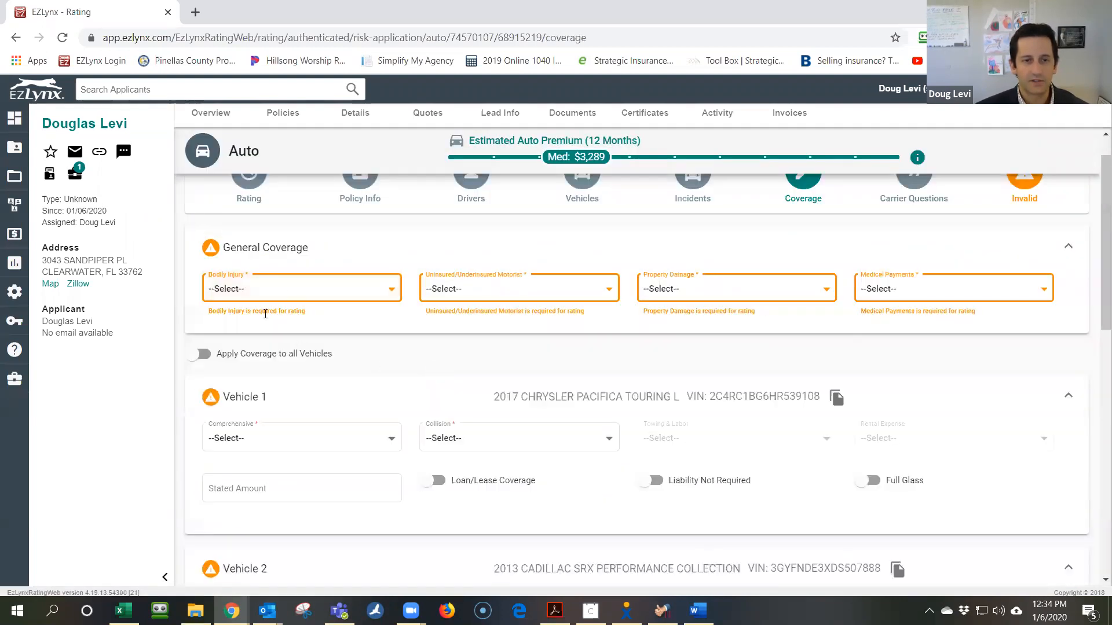
# Set general coverage to 100/300 bodily injury, 100000 property damage and 5000 medical payments
pyautogui.click(287, 289)
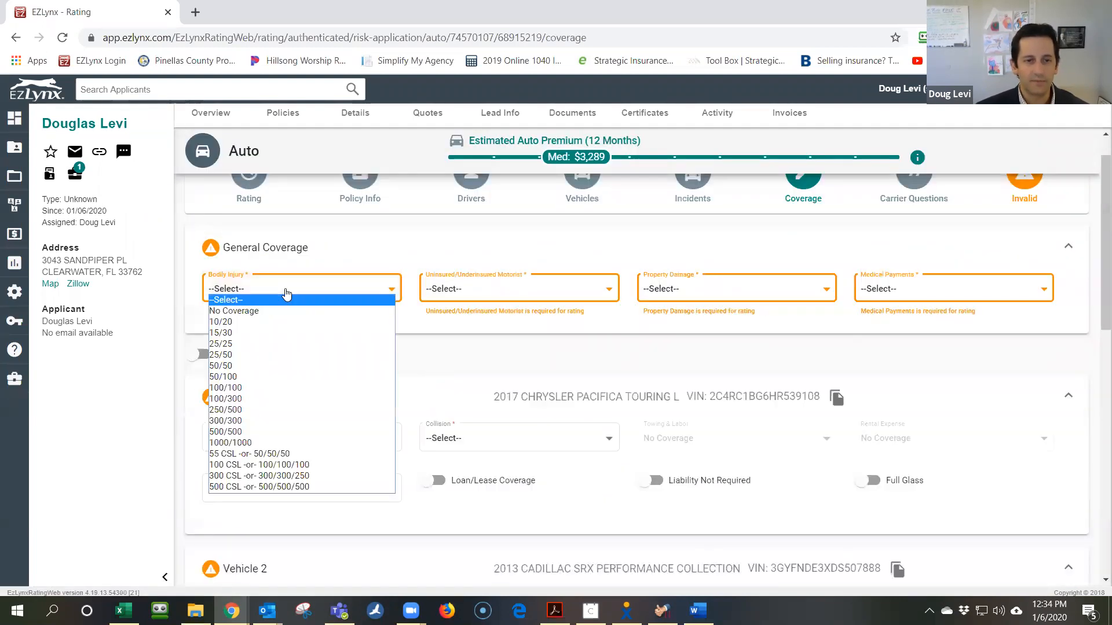
pyautogui.click(324, 399)
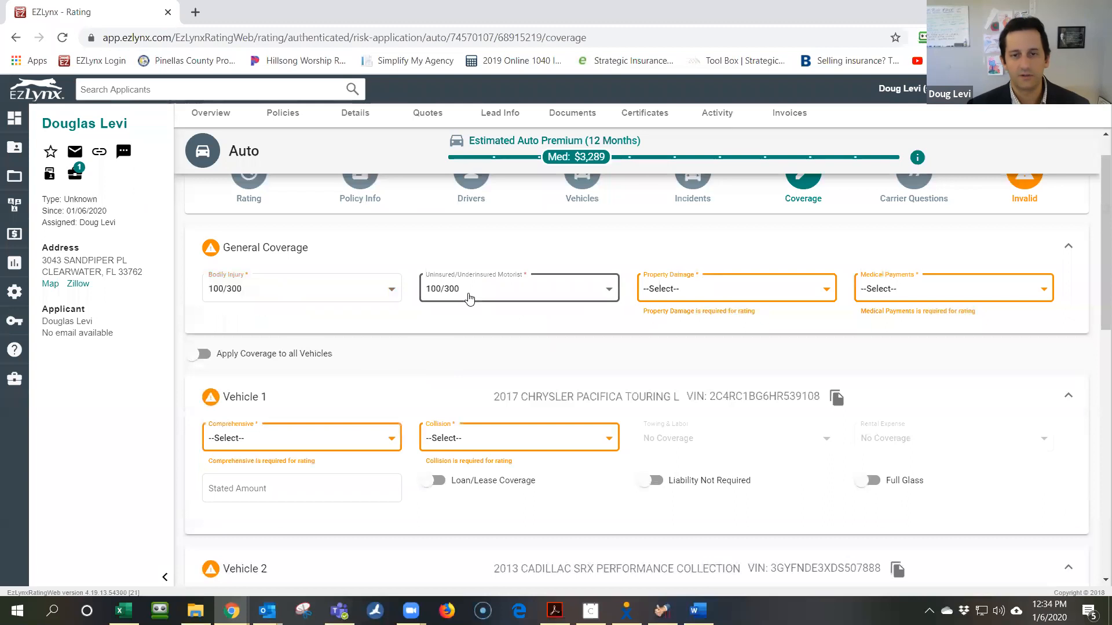
pyautogui.click(705, 296)
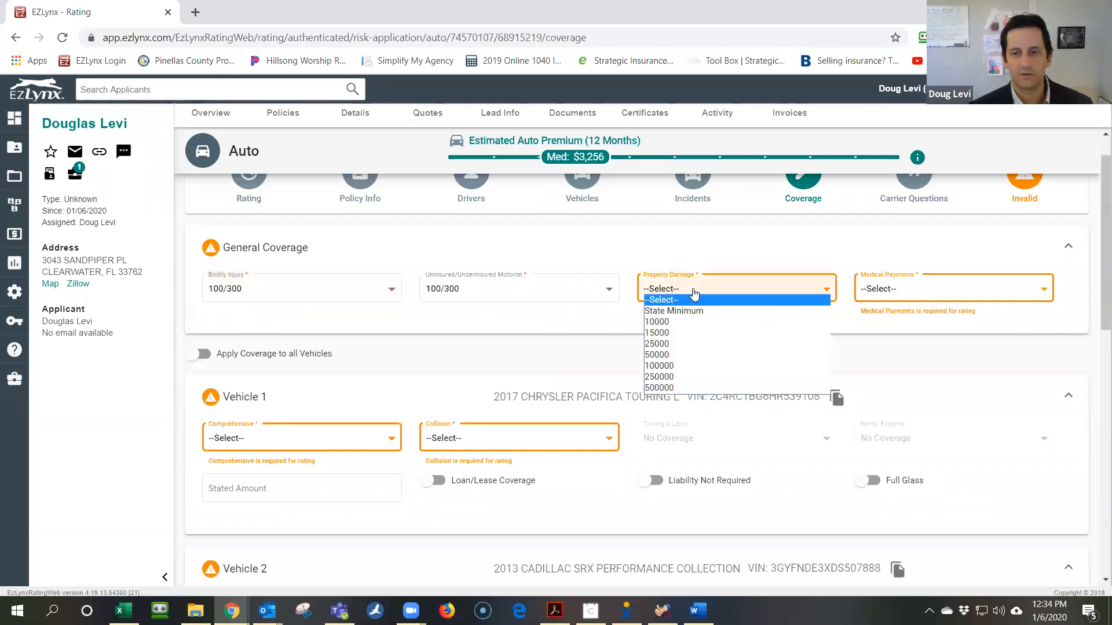
pyautogui.click(689, 366)
pyautogui.click(903, 289)
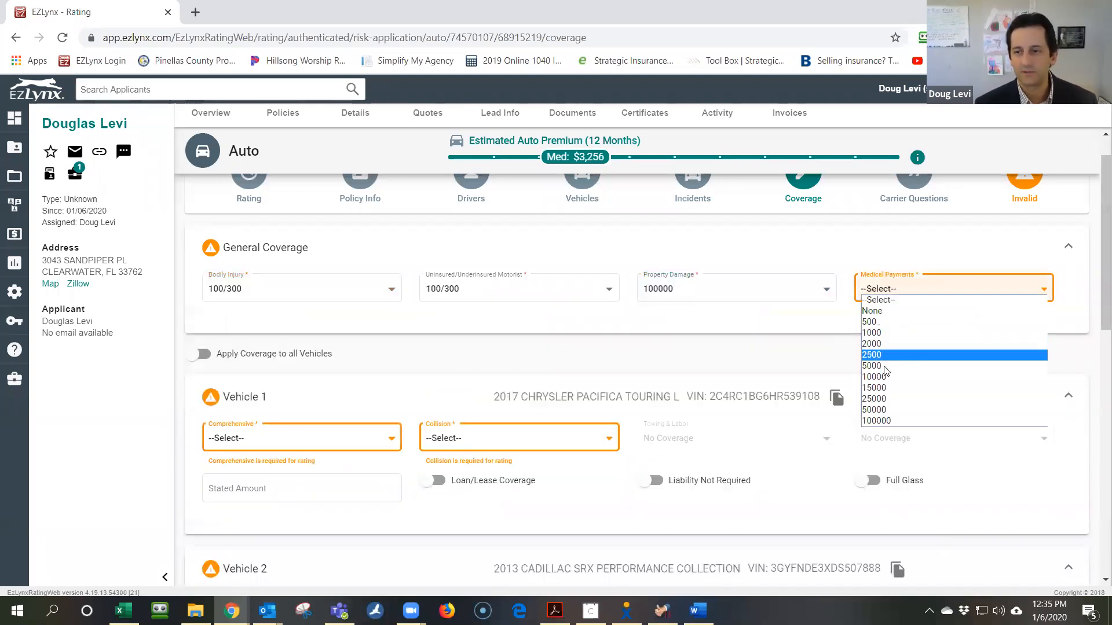
pyautogui.click(875, 369)
pyautogui.scroll(-3, 579, 348)
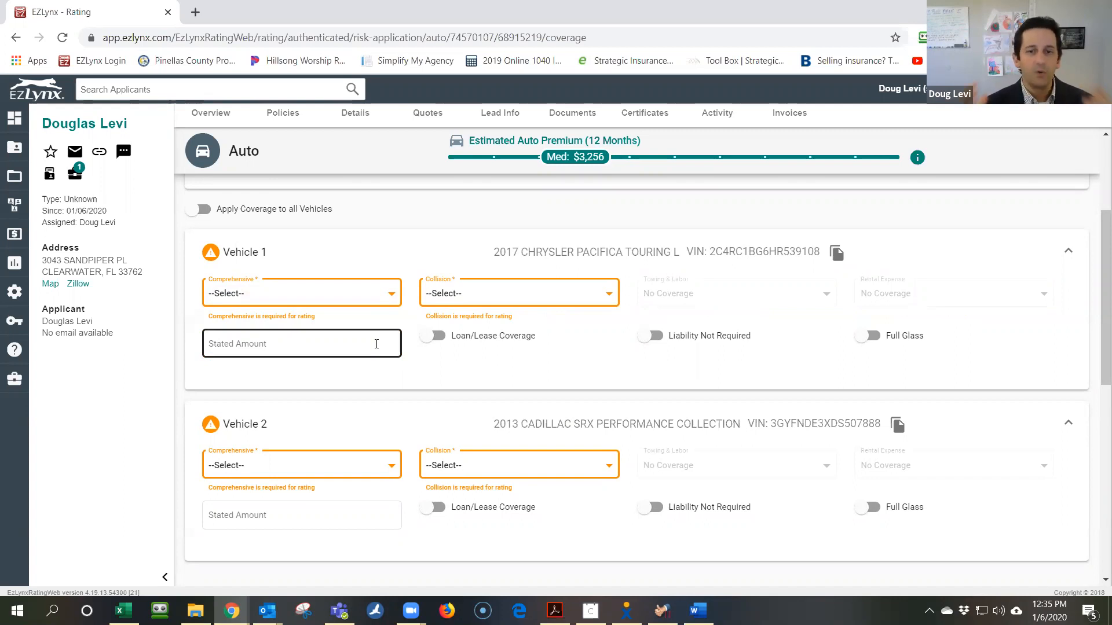
# Set 500 comprehensive and 500 collision deductibles on Vehicle 1 and Vehicle 2
pyautogui.click(332, 293)
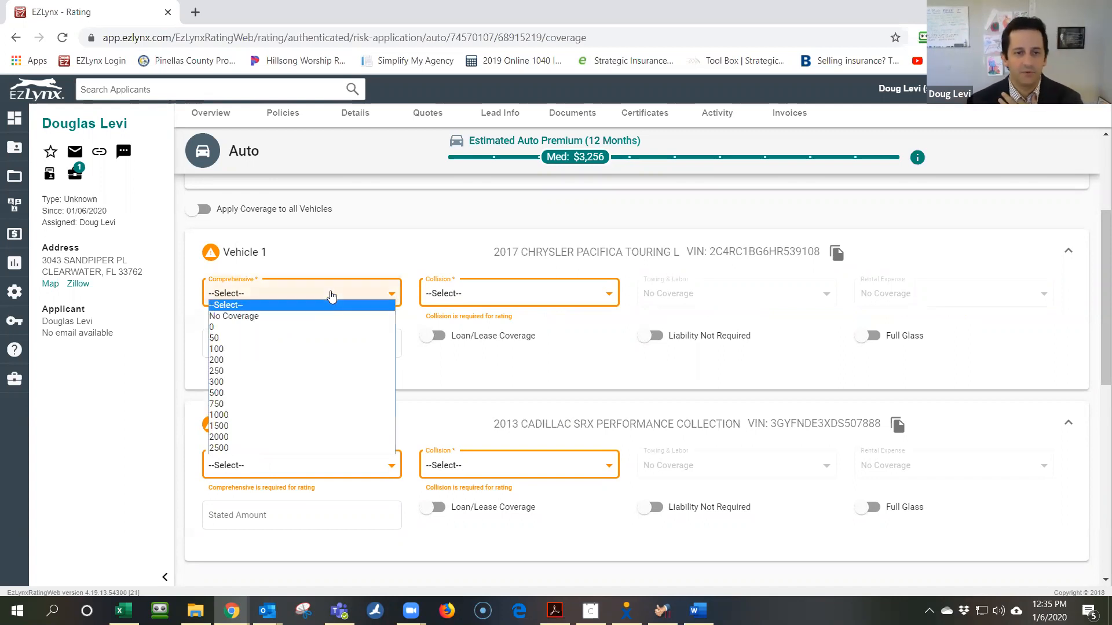
pyautogui.click(331, 393)
pyautogui.click(503, 294)
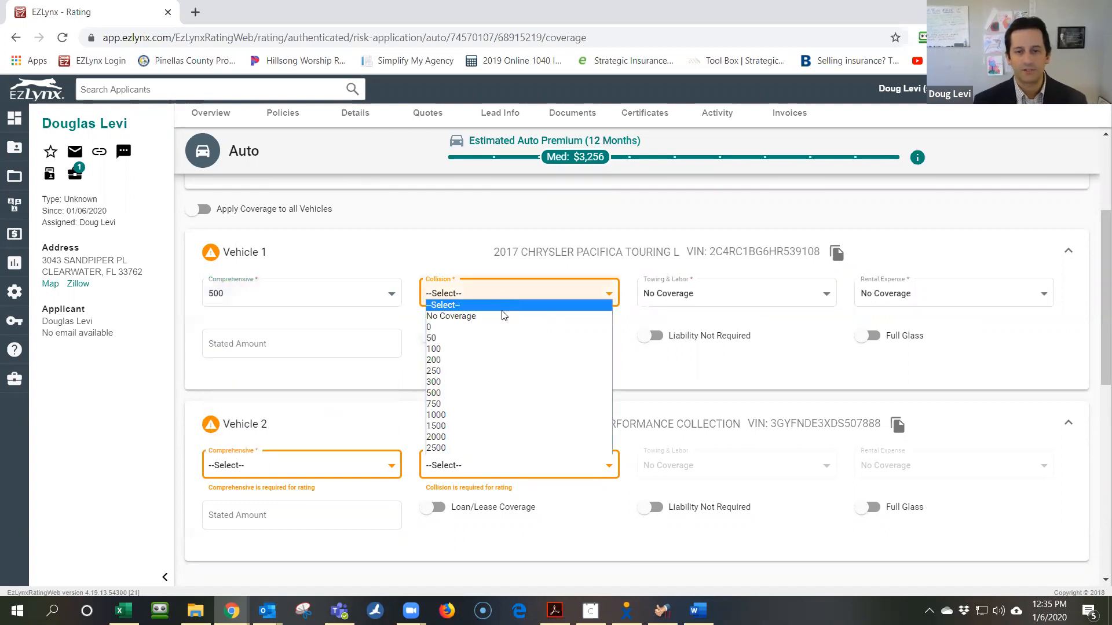
pyautogui.click(486, 394)
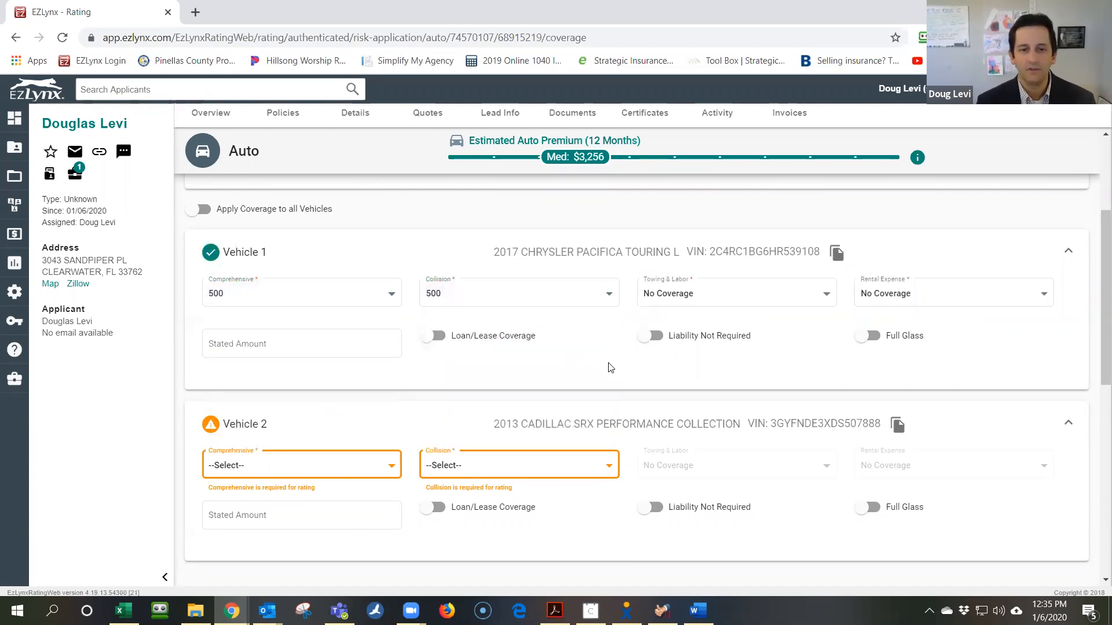
pyautogui.click(363, 470)
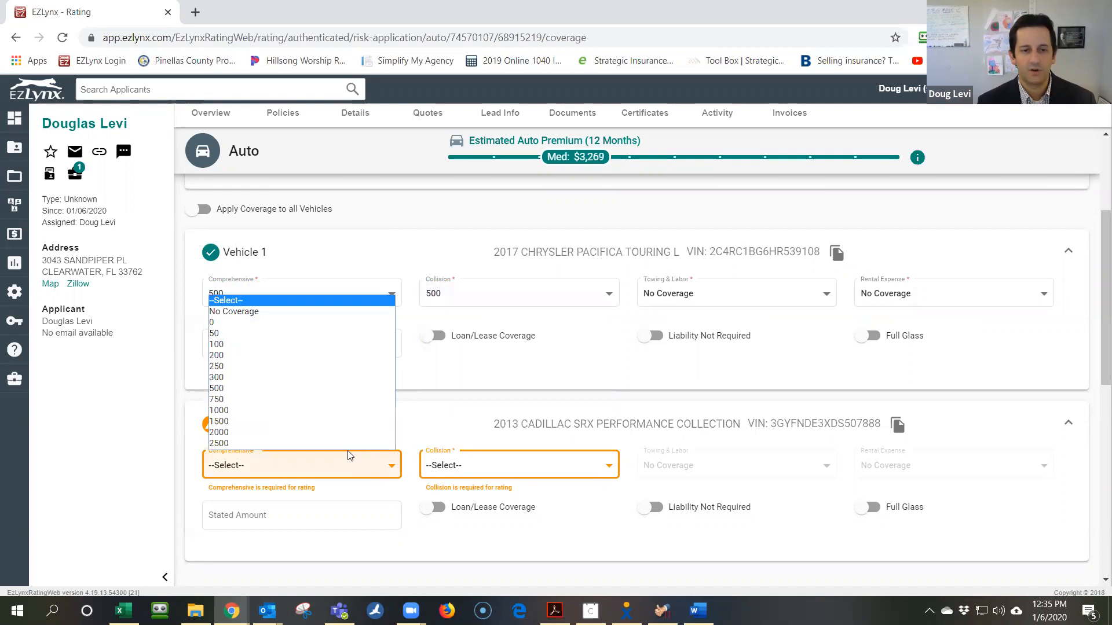
pyautogui.click(356, 390)
pyautogui.click(480, 476)
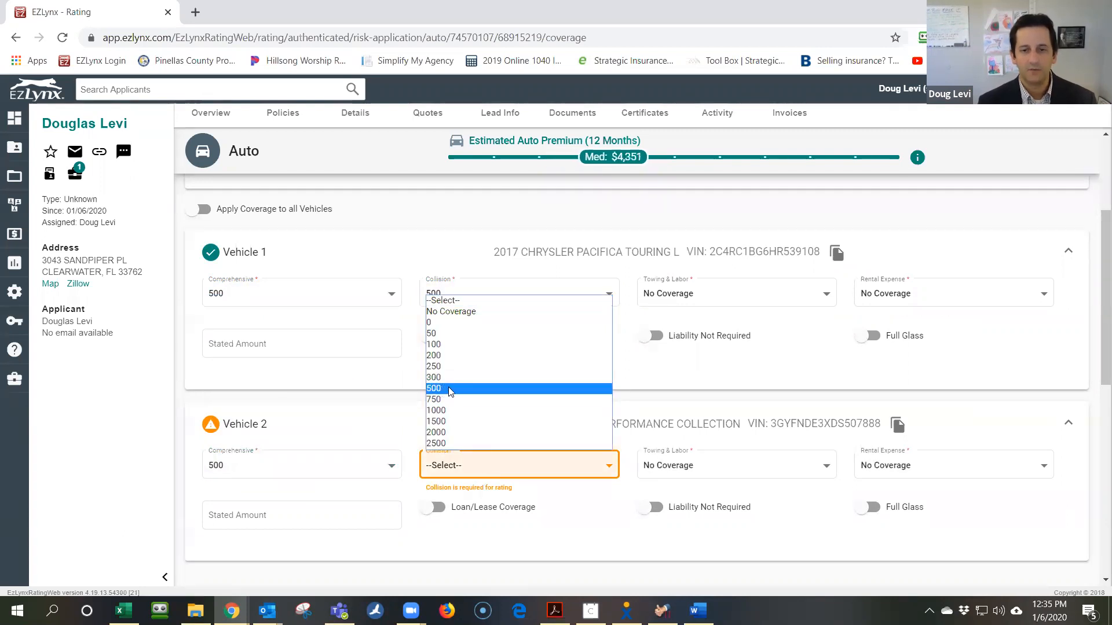
pyautogui.click(450, 393)
pyautogui.scroll(3, 768, 376)
pyautogui.scroll(-10, 801, 360)
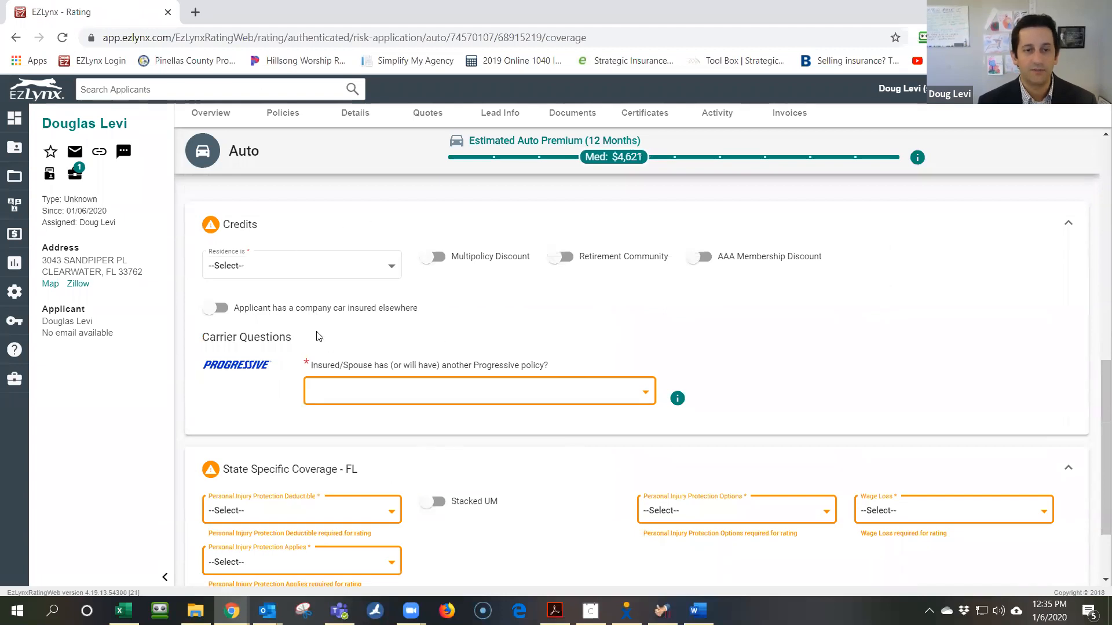
# Set residence to Home (owned) and answer No to having another Progressive policy
pyautogui.click(305, 265)
pyautogui.click(301, 288)
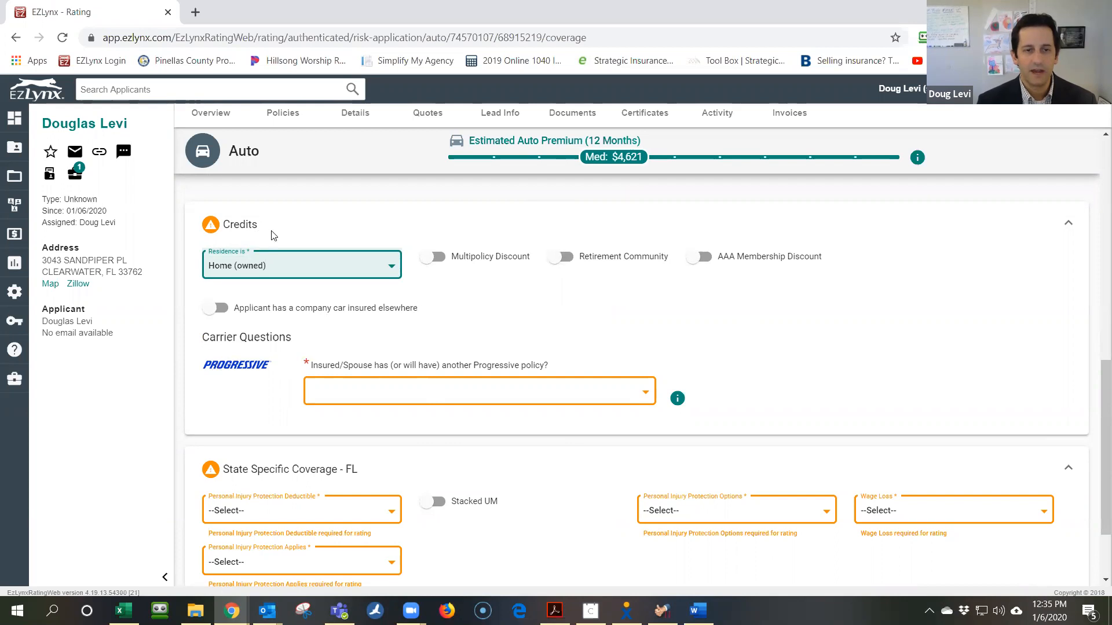
pyautogui.scroll(-1, 342, 375)
pyautogui.click(373, 336)
pyautogui.click(452, 340)
pyautogui.scroll(-1, 418, 367)
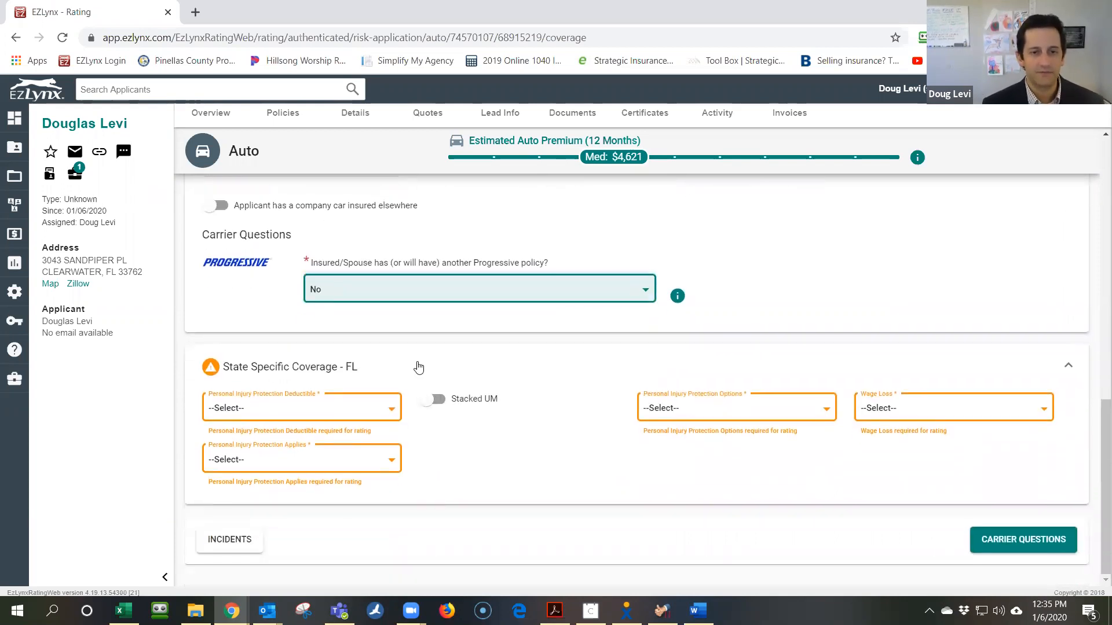
# Set PIP deductible 0, applies to Named Insured + Relatives, Basic options, Wage Loss Included, then continue
pyautogui.click(303, 407)
pyautogui.click(296, 428)
pyautogui.click(255, 463)
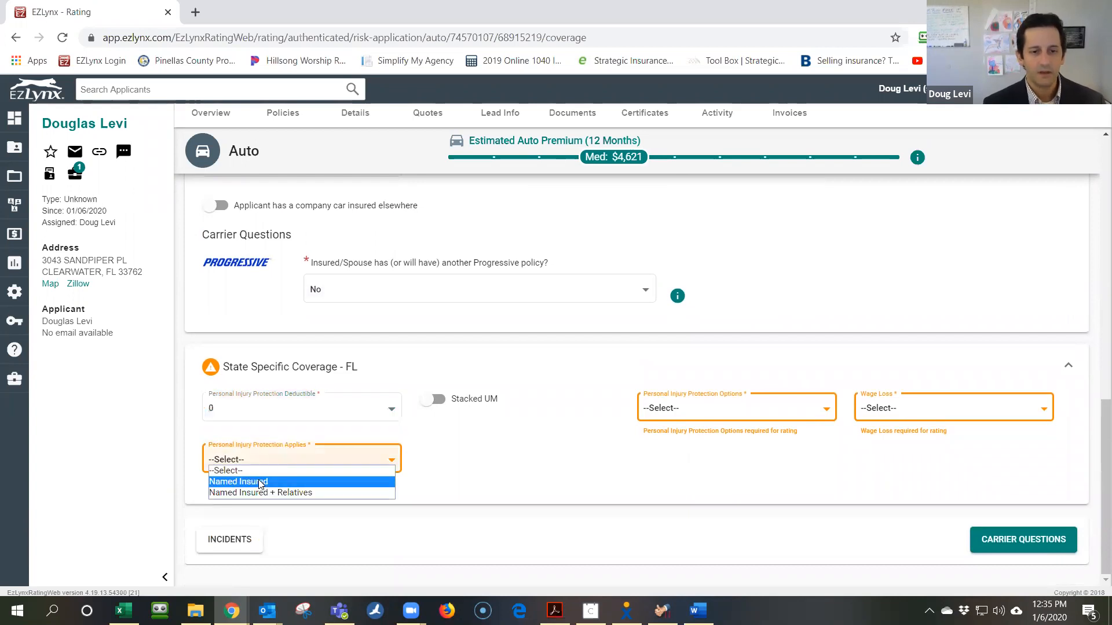
pyautogui.click(312, 493)
pyautogui.click(690, 405)
pyautogui.click(685, 429)
pyautogui.click(931, 416)
pyautogui.click(928, 432)
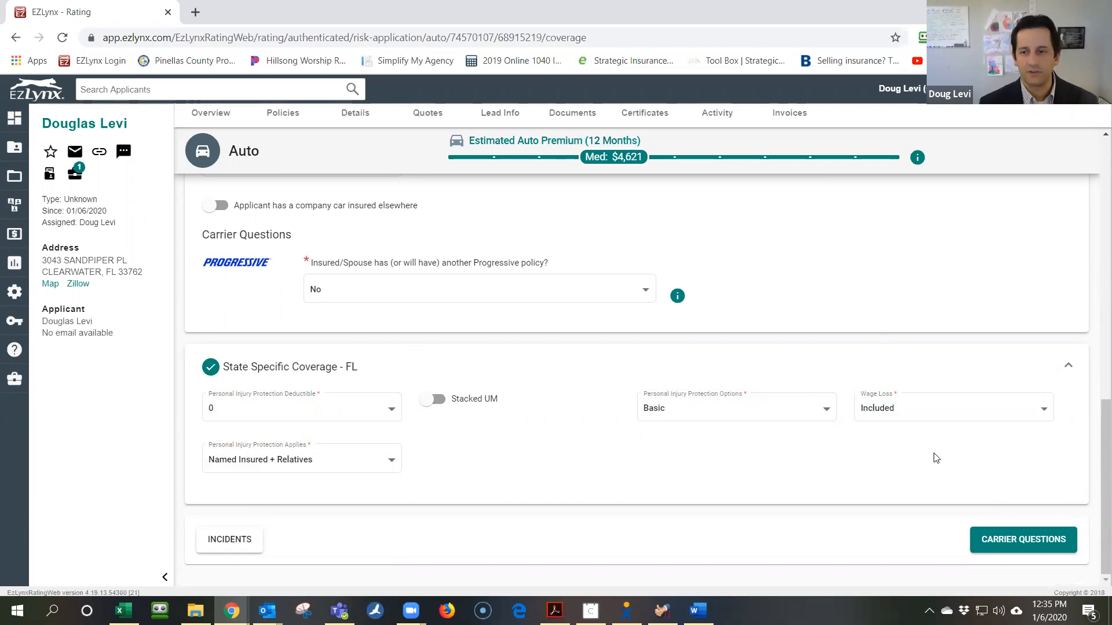
pyautogui.click(1004, 539)
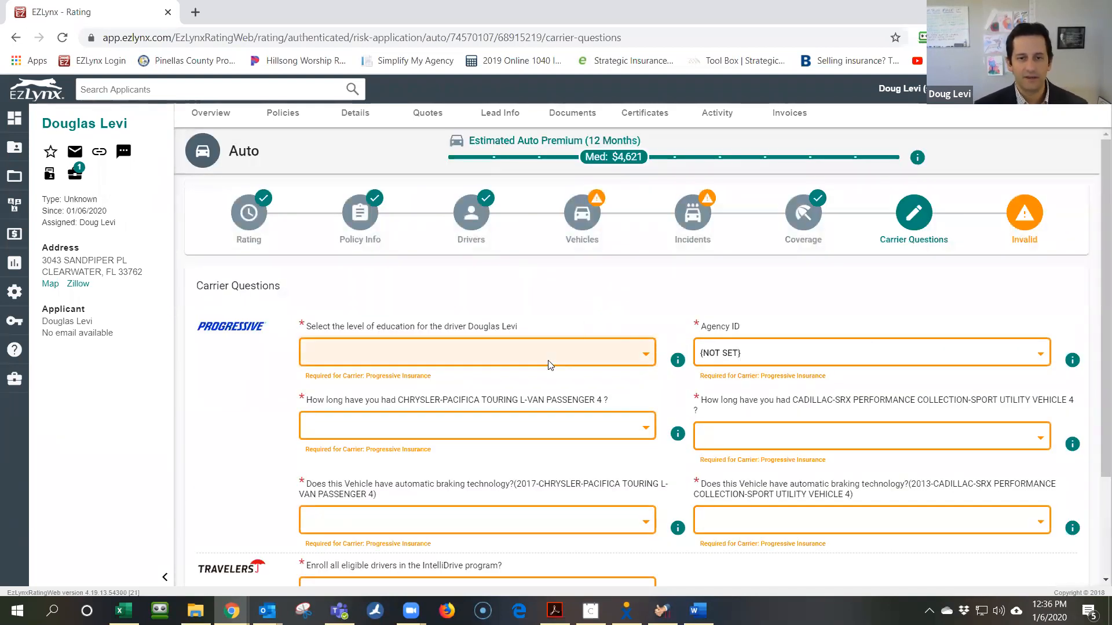
# Set education to College degree, pick the Progressive agency ID, and mark both vehicles owned 3–5 years
pyautogui.click(550, 363)
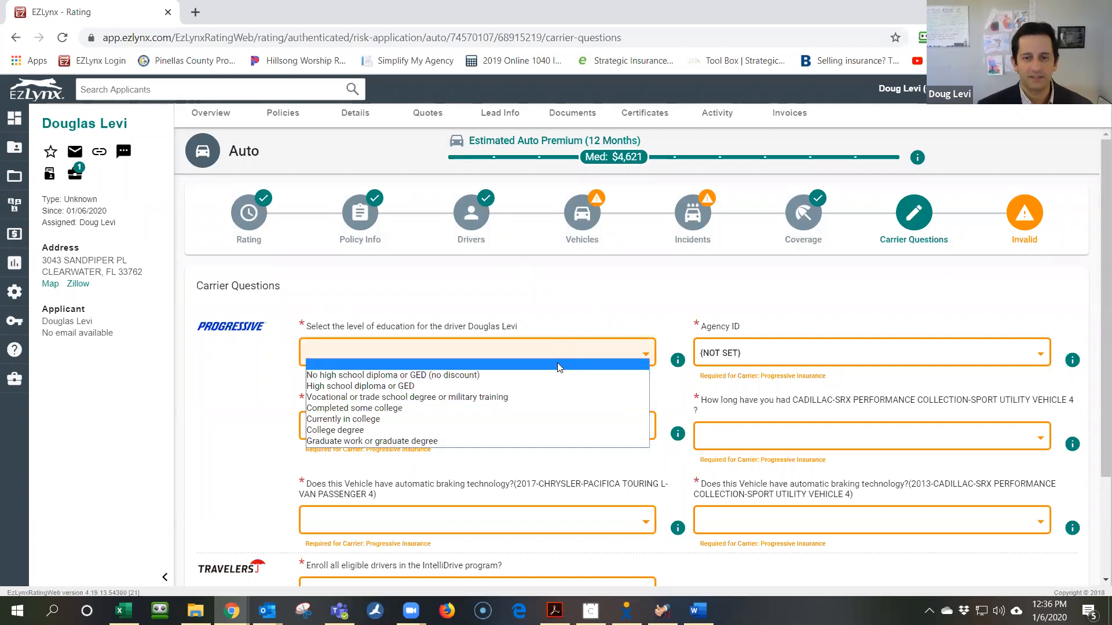
pyautogui.click(529, 430)
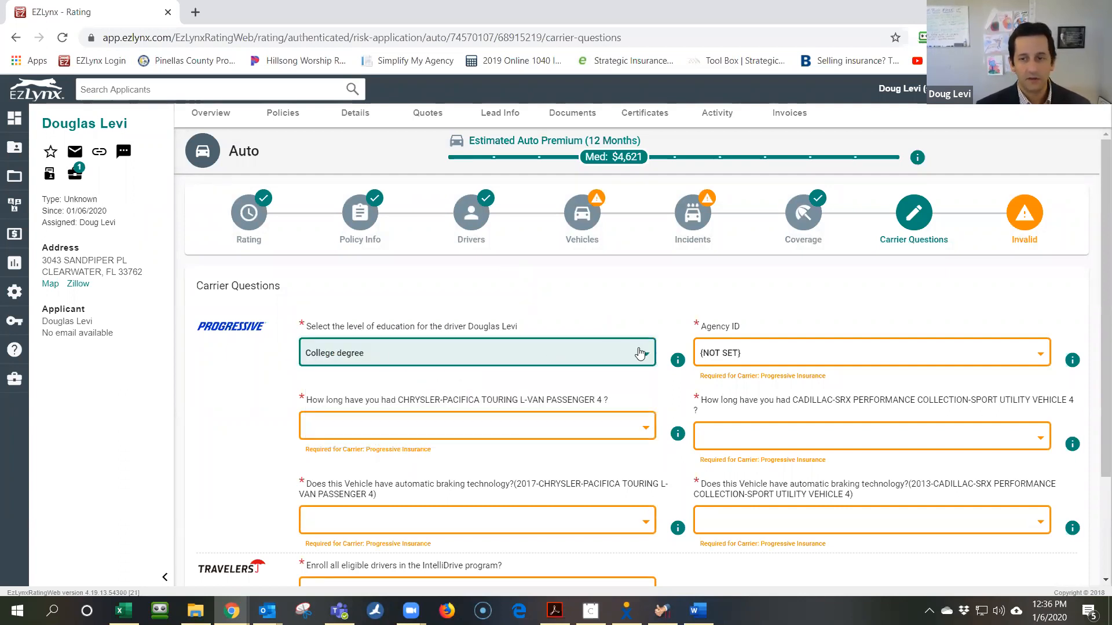
pyautogui.click(733, 352)
pyautogui.click(744, 375)
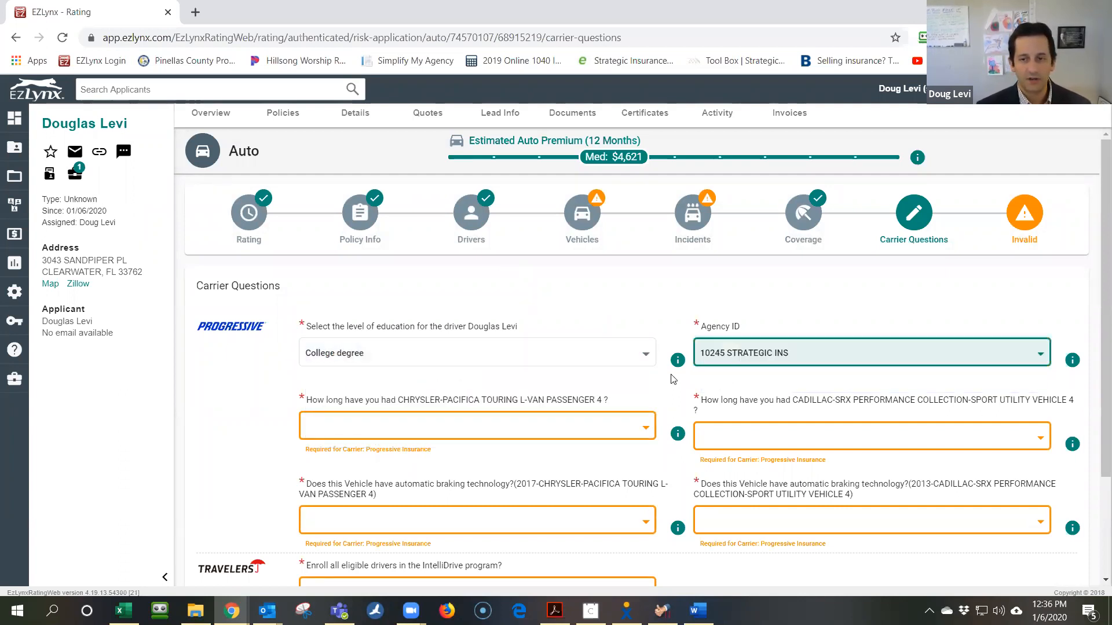
pyautogui.click(438, 421)
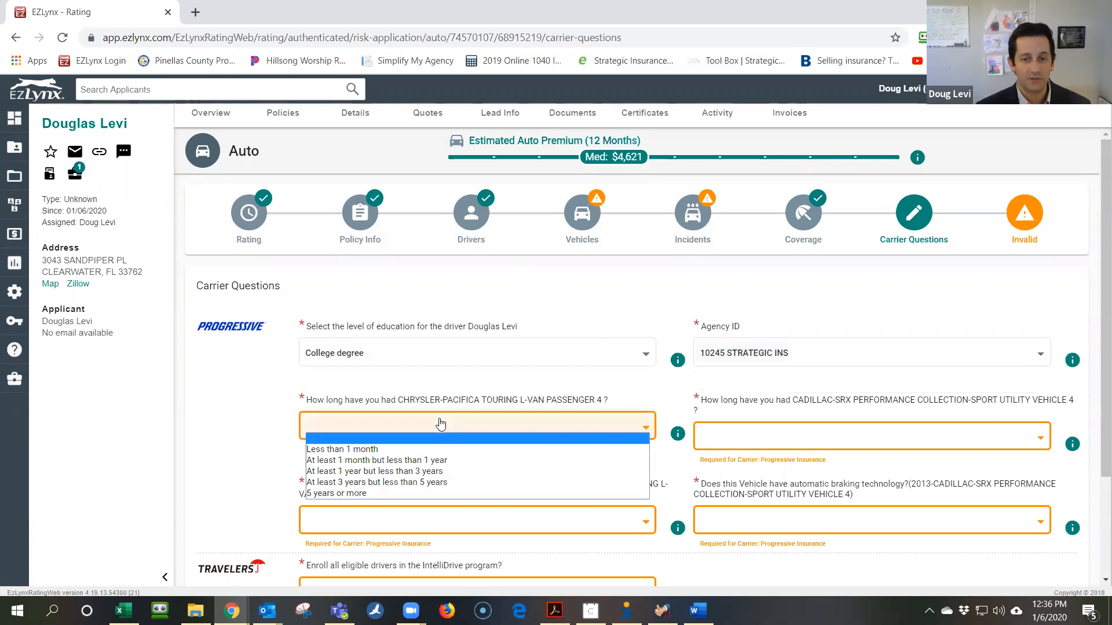
pyautogui.click(433, 483)
pyautogui.click(774, 435)
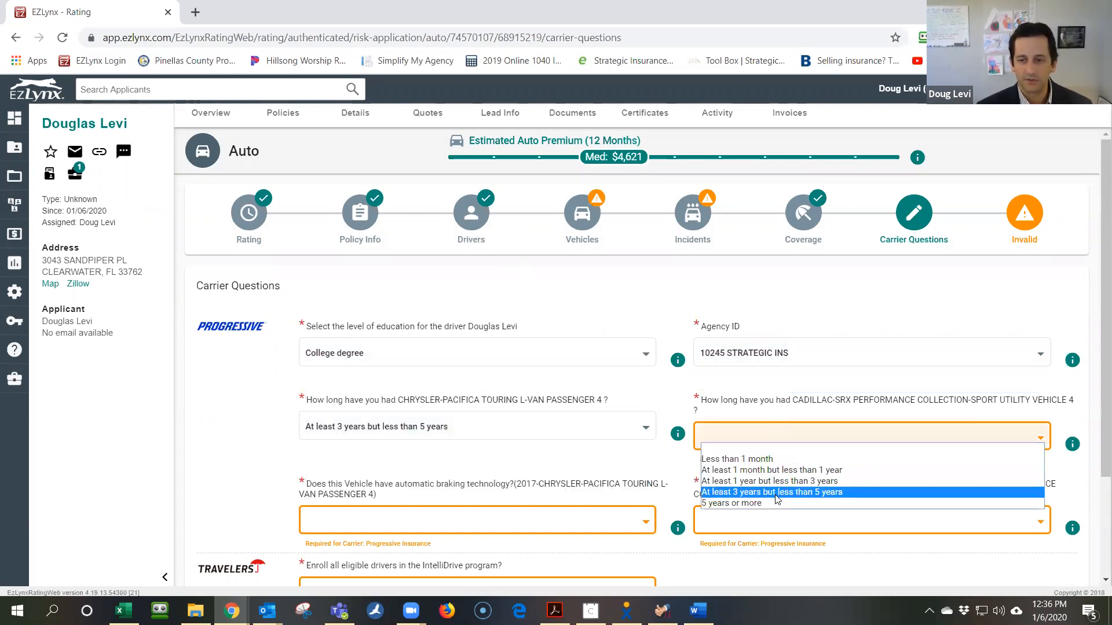
pyautogui.click(773, 493)
# Answer No to automatic braking for both vehicles, enroll all drivers in IntelliDrive, and finish
pyautogui.scroll(-2, 275, 432)
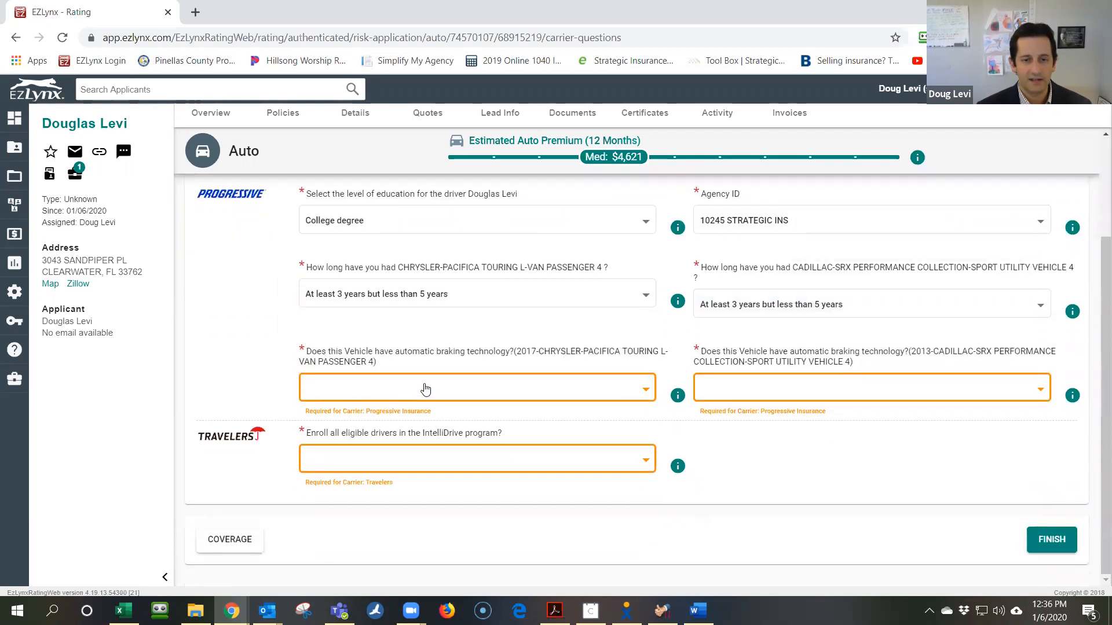
pyautogui.click(425, 388)
pyautogui.click(431, 410)
pyautogui.click(792, 390)
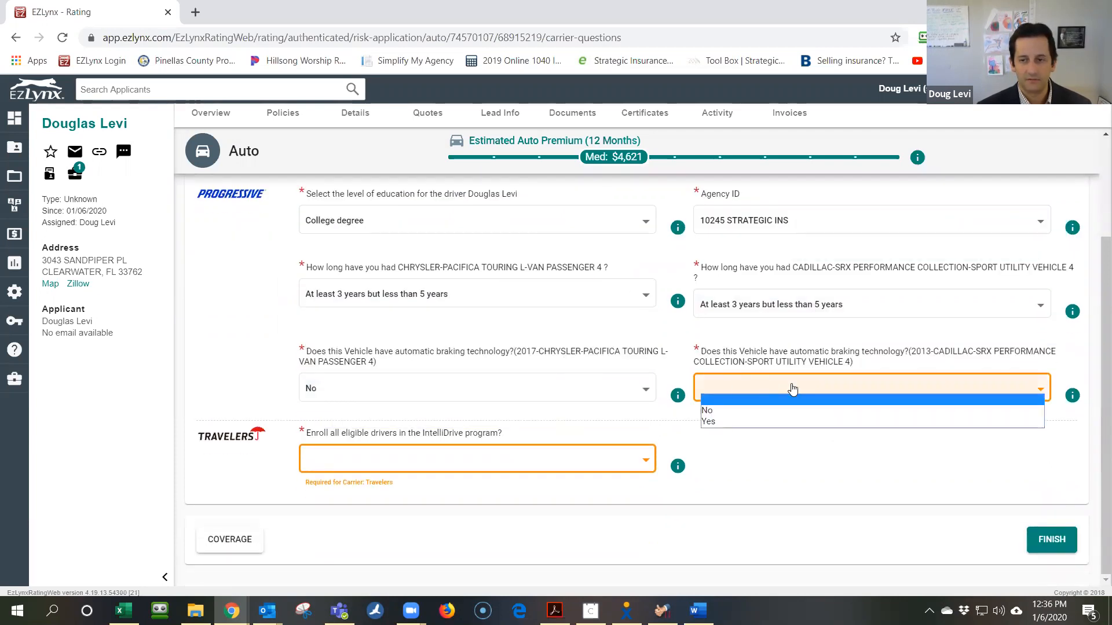
pyautogui.click(813, 411)
pyautogui.click(440, 461)
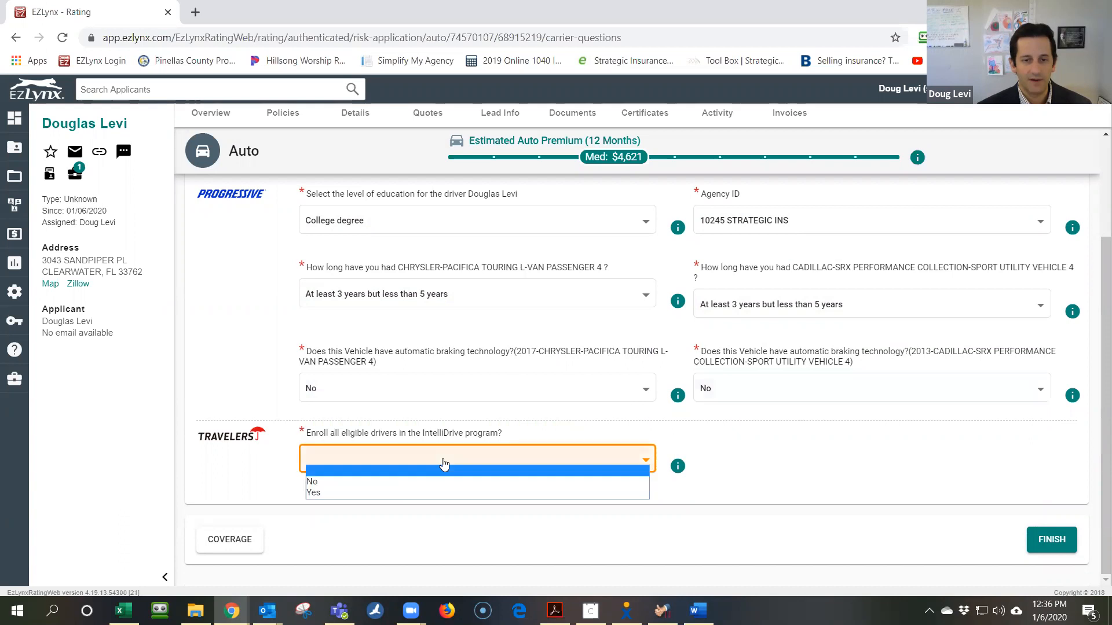
pyautogui.click(428, 492)
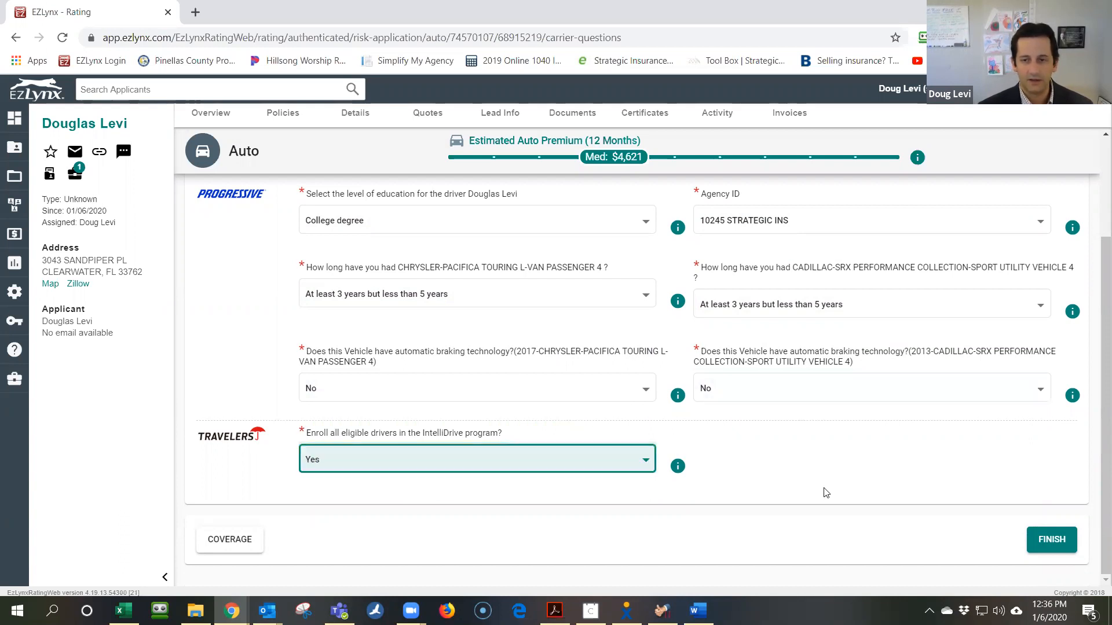
pyautogui.click(1046, 542)
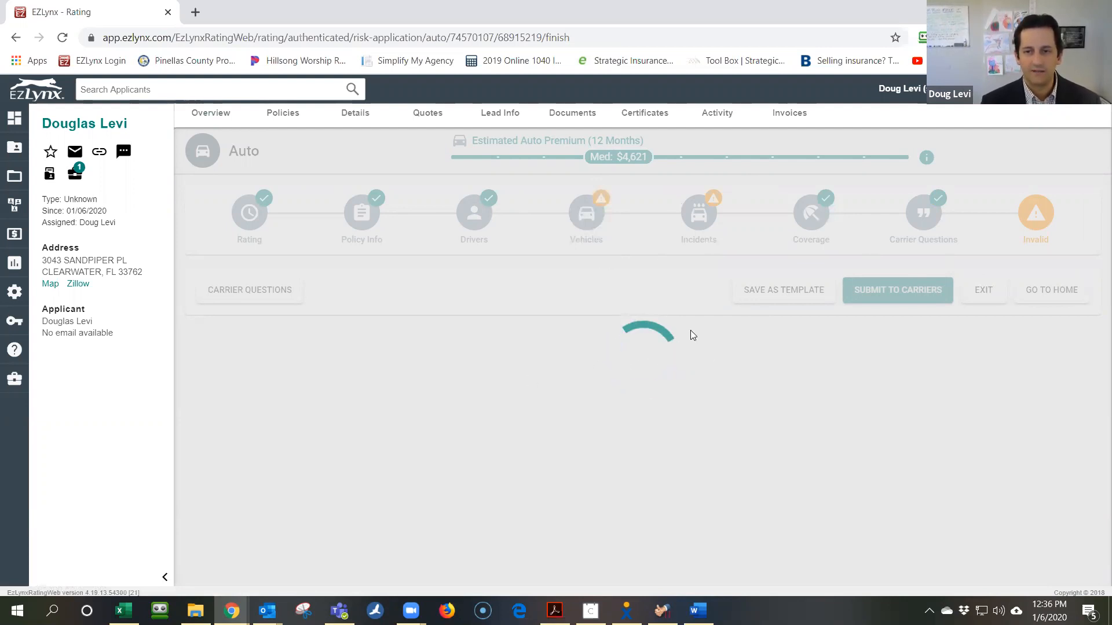
# Scan the quote's error list on the Finish page and go fix the Applicant error
pyautogui.scroll(-2, 600, 338)
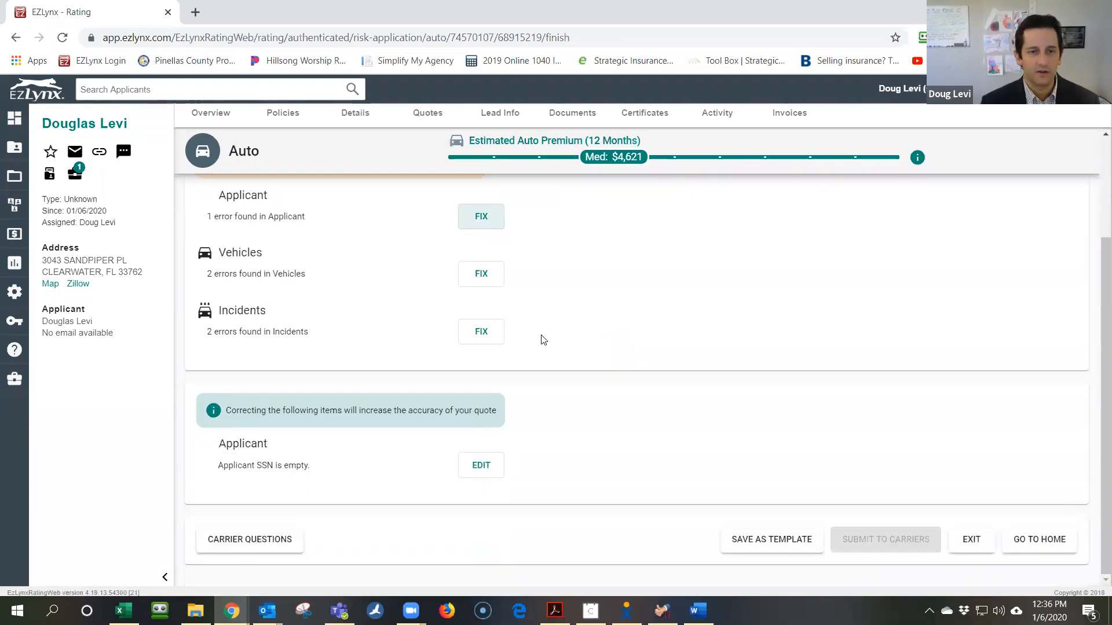
pyautogui.scroll(2, 380, 372)
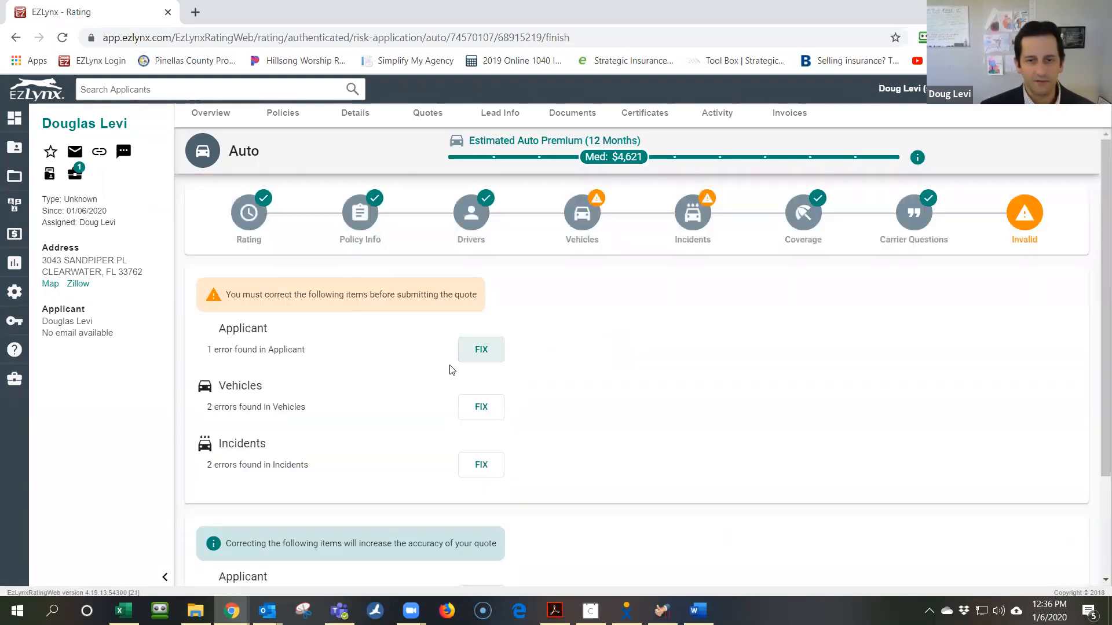
pyautogui.click(475, 350)
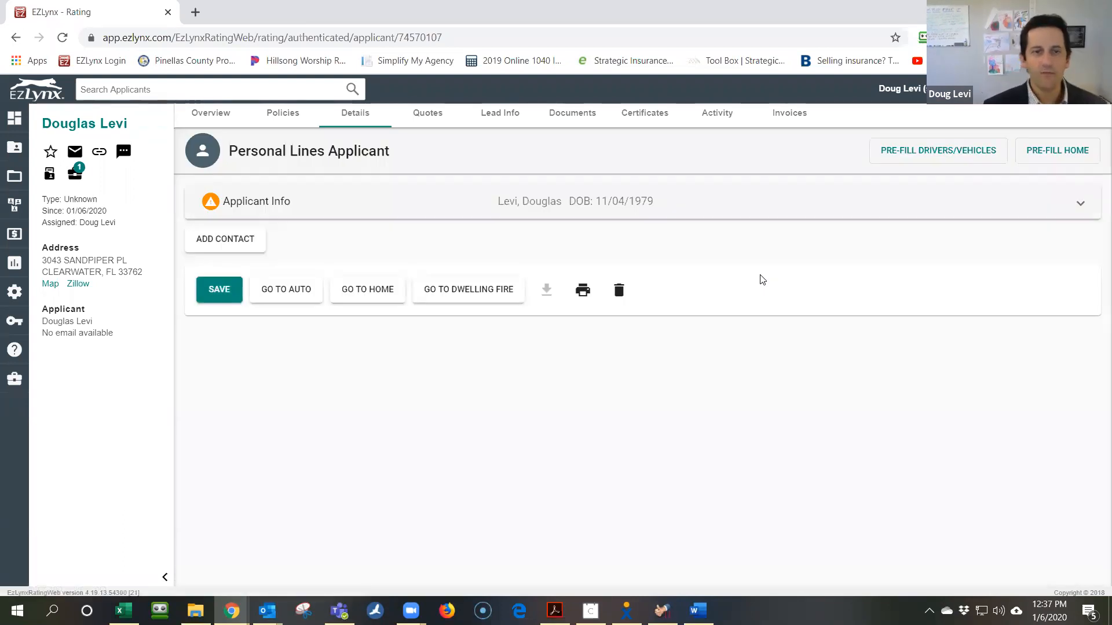
# Expand Applicant Info and enter the applicant's home phone number
pyautogui.click(259, 204)
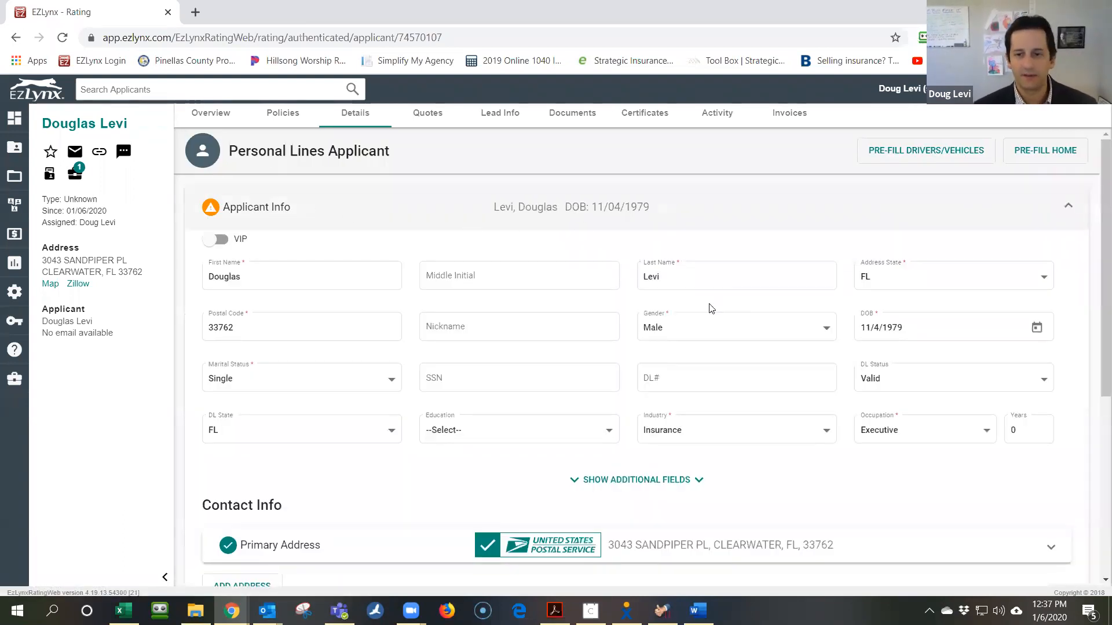
pyautogui.scroll(-4, 711, 308)
pyautogui.scroll(-2, 520, 379)
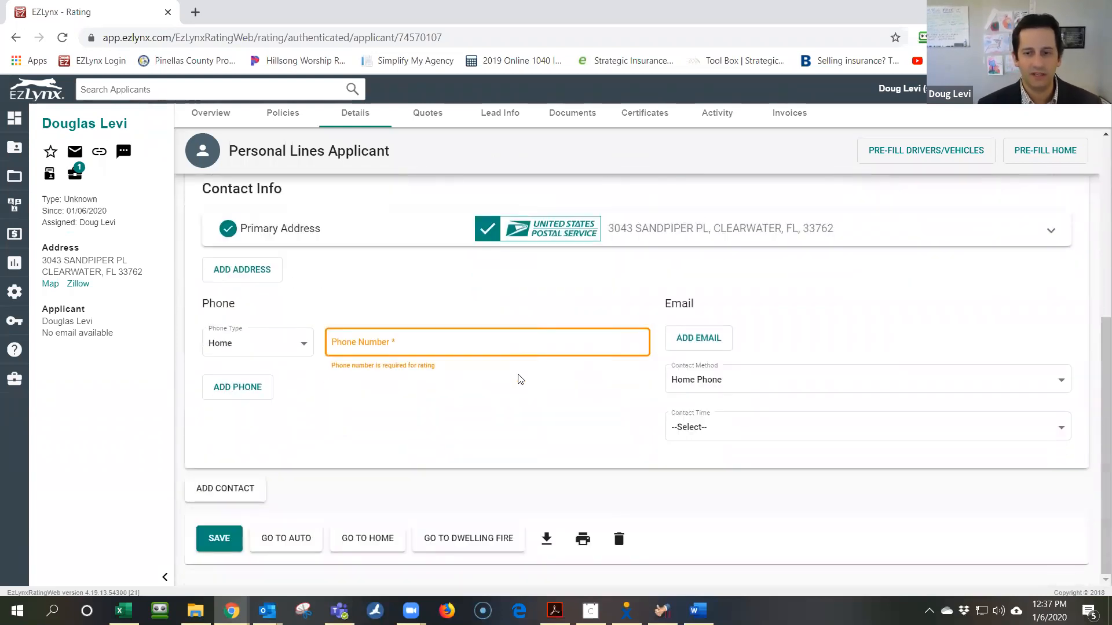
pyautogui.click(409, 352)
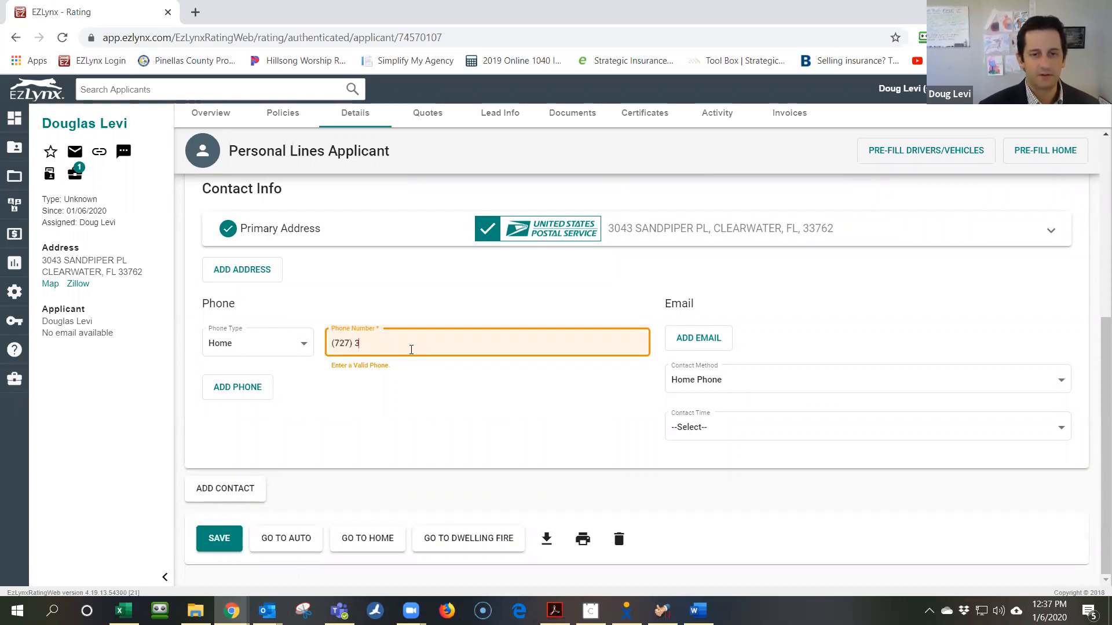
pyautogui.press('Tab')
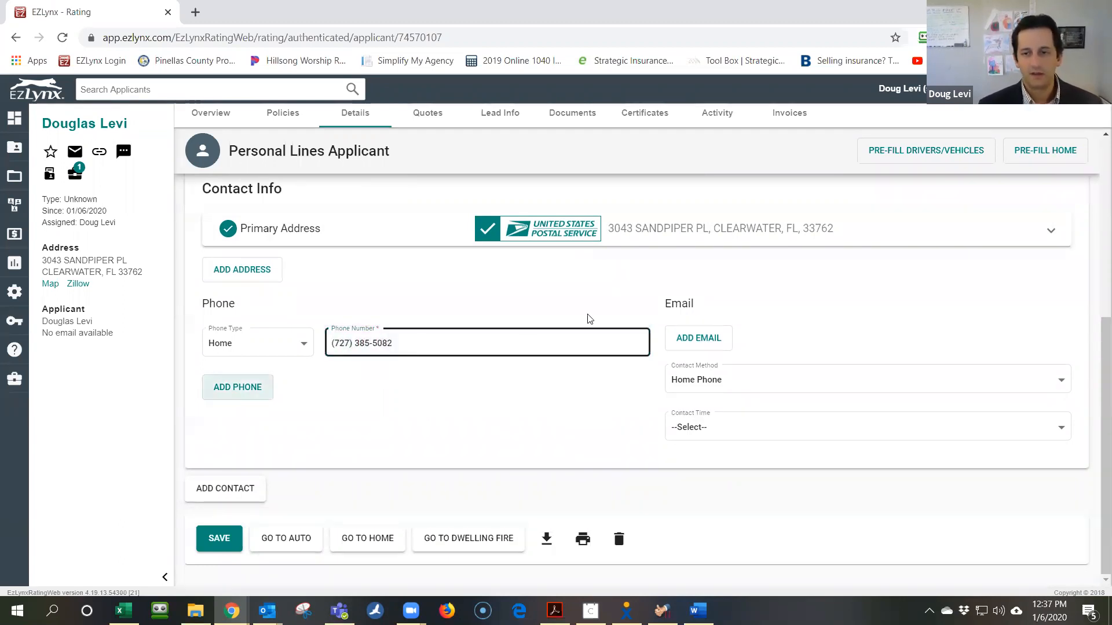
# Add the applicant's primary e-mail address and save the applicant details
pyautogui.click(701, 339)
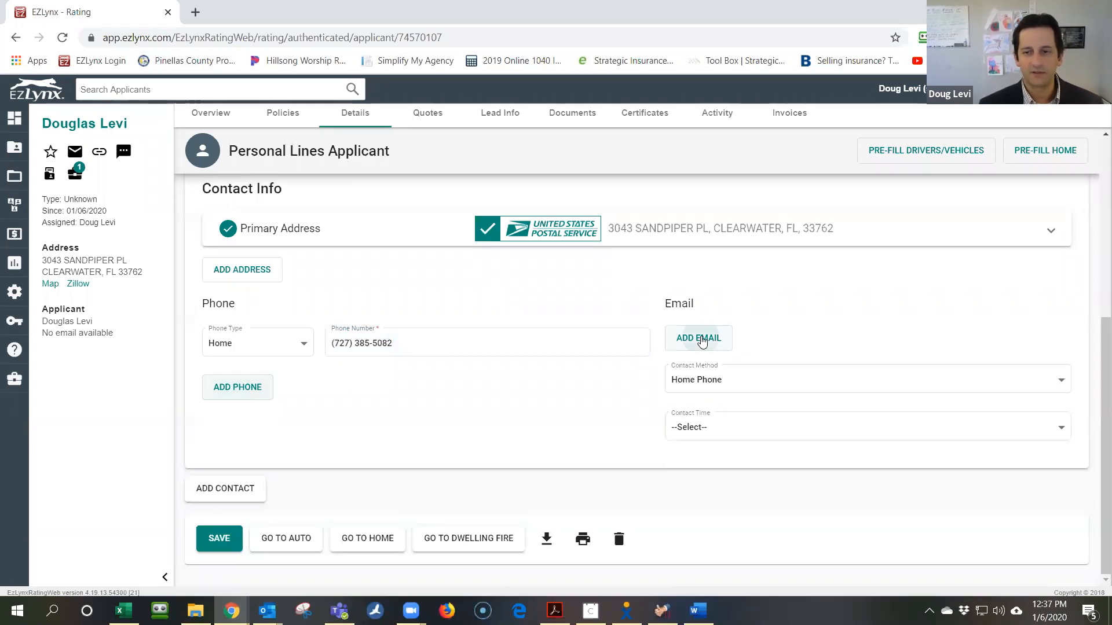
pyautogui.click(814, 350)
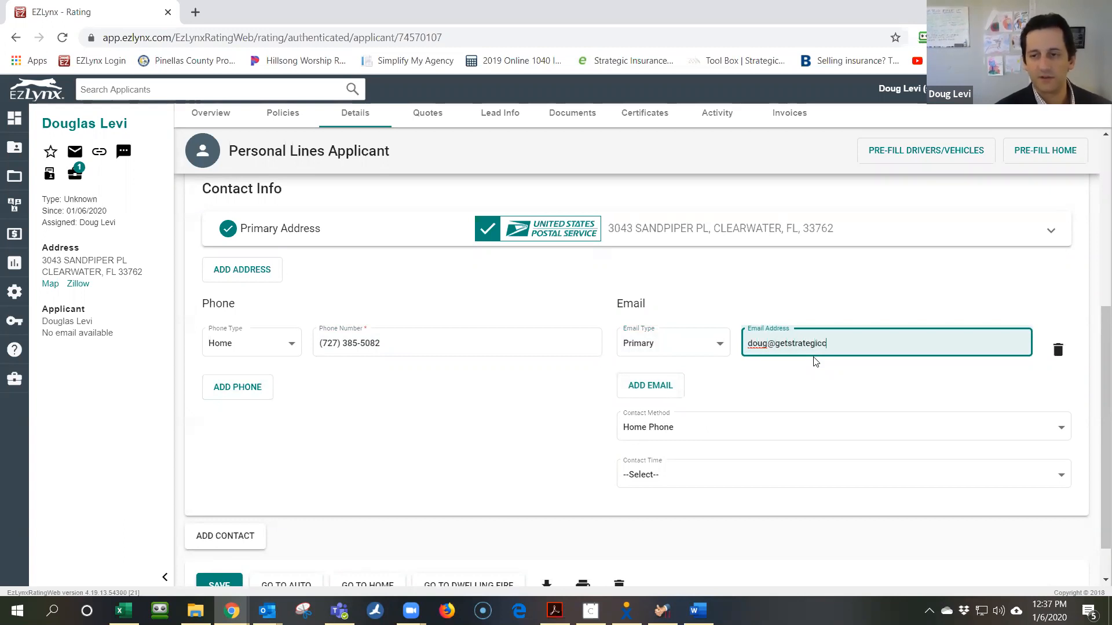
pyautogui.press('Tab')
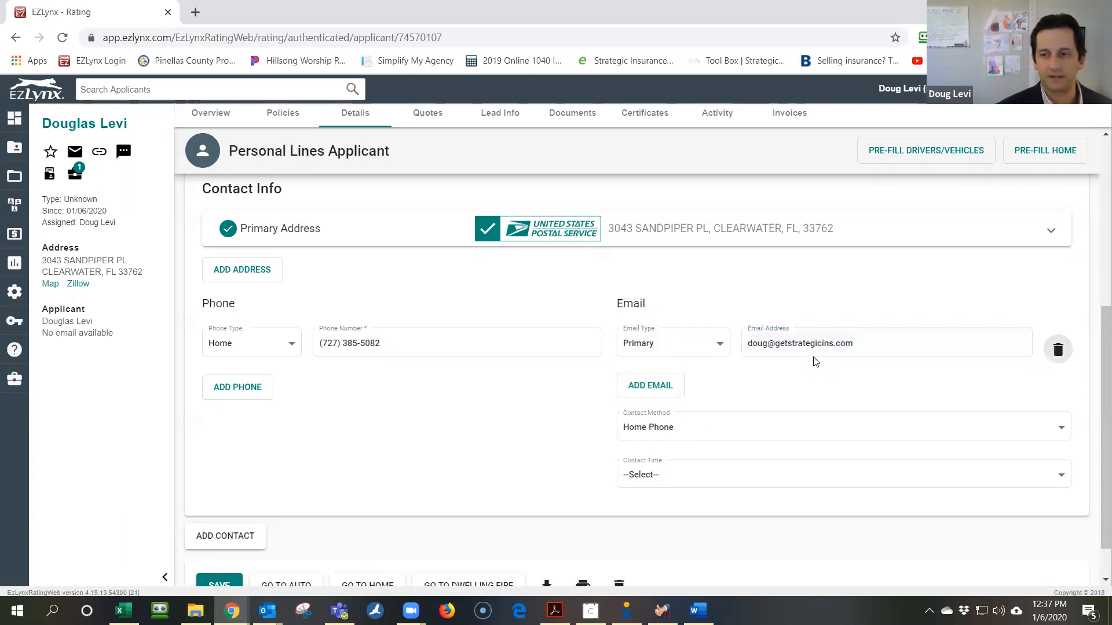
pyautogui.scroll(-1, 594, 354)
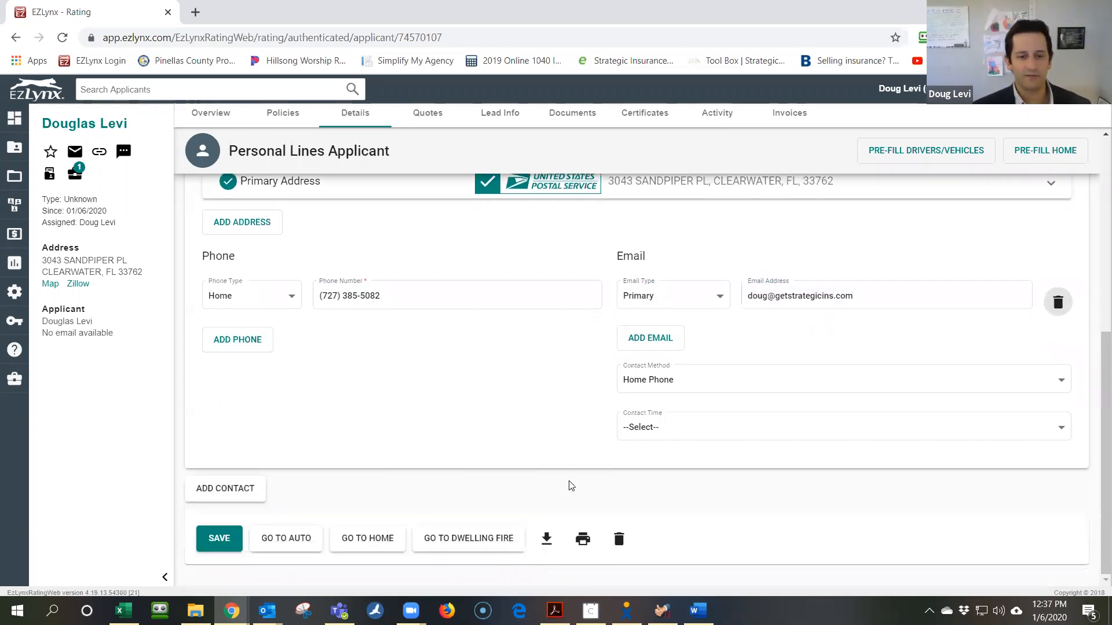
pyautogui.click(218, 538)
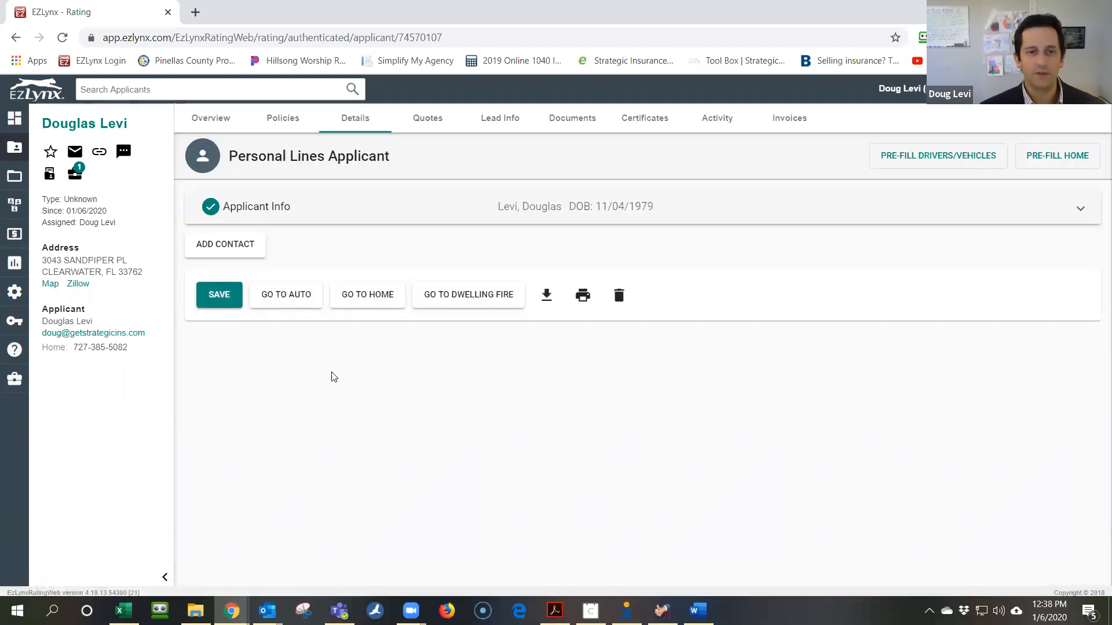
# Go back to the auto quote and jump to its Vehicles step via the progress bar
pyautogui.click(290, 300)
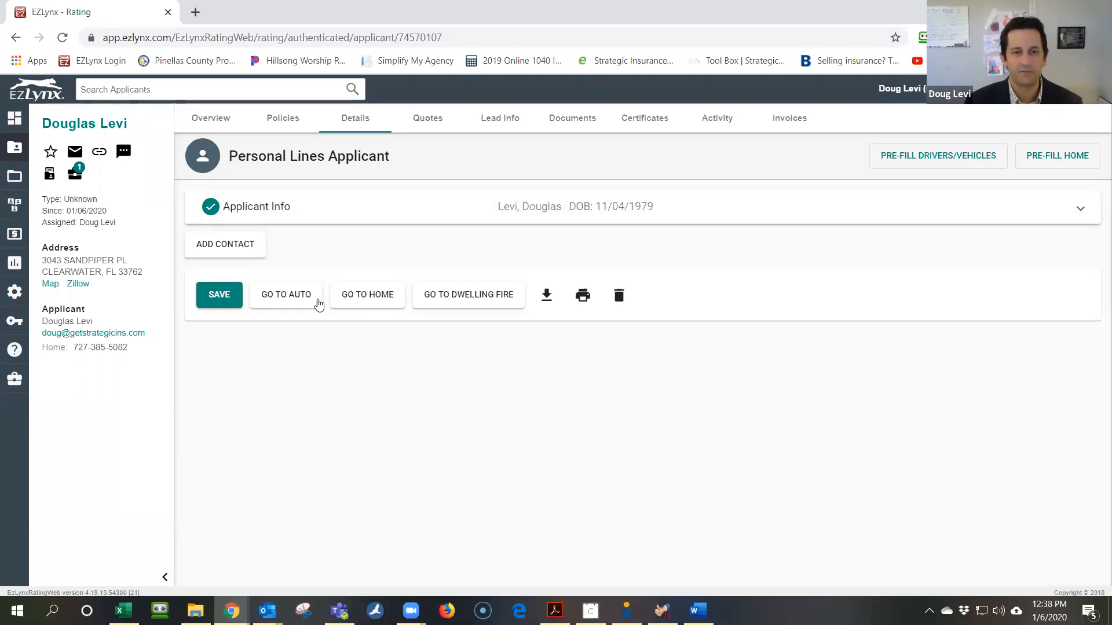
pyautogui.click(311, 298)
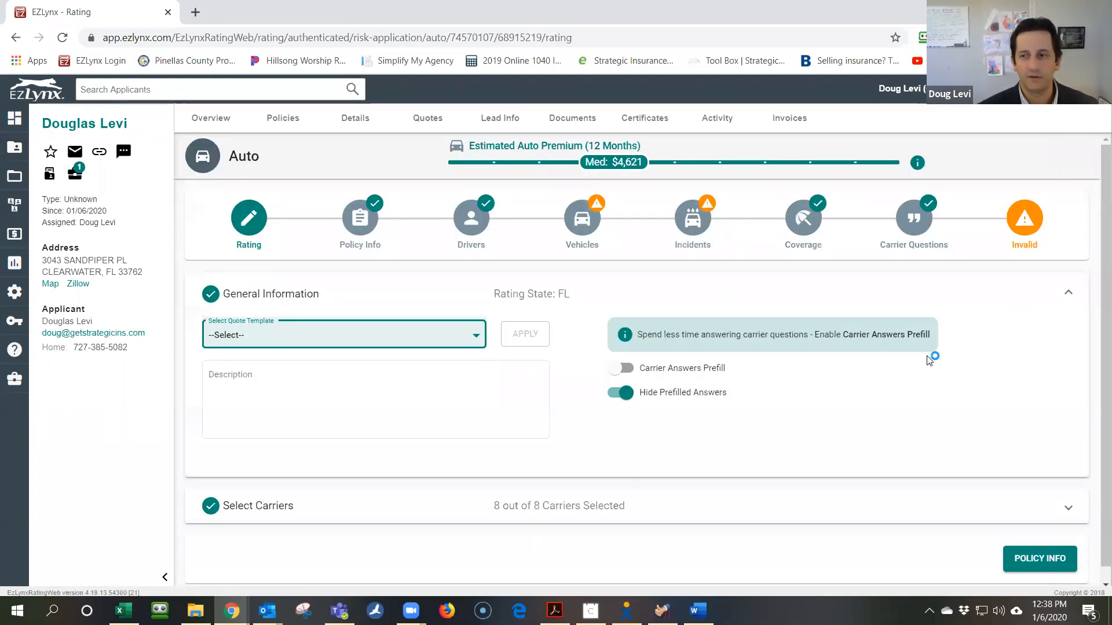
pyautogui.click(571, 229)
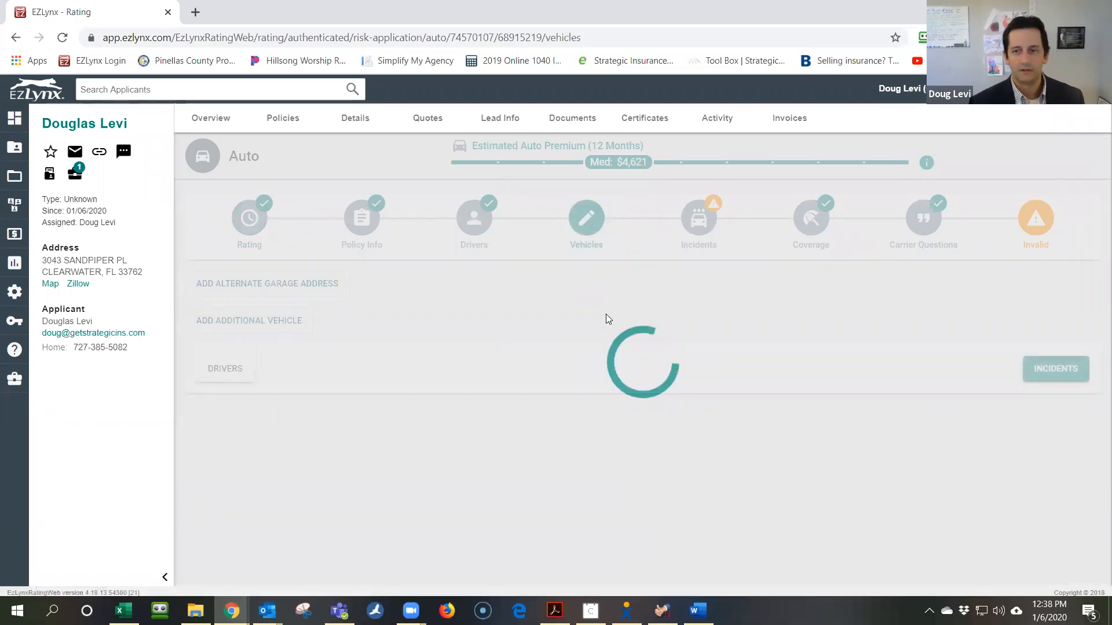
pyautogui.scroll(-1, 563, 438)
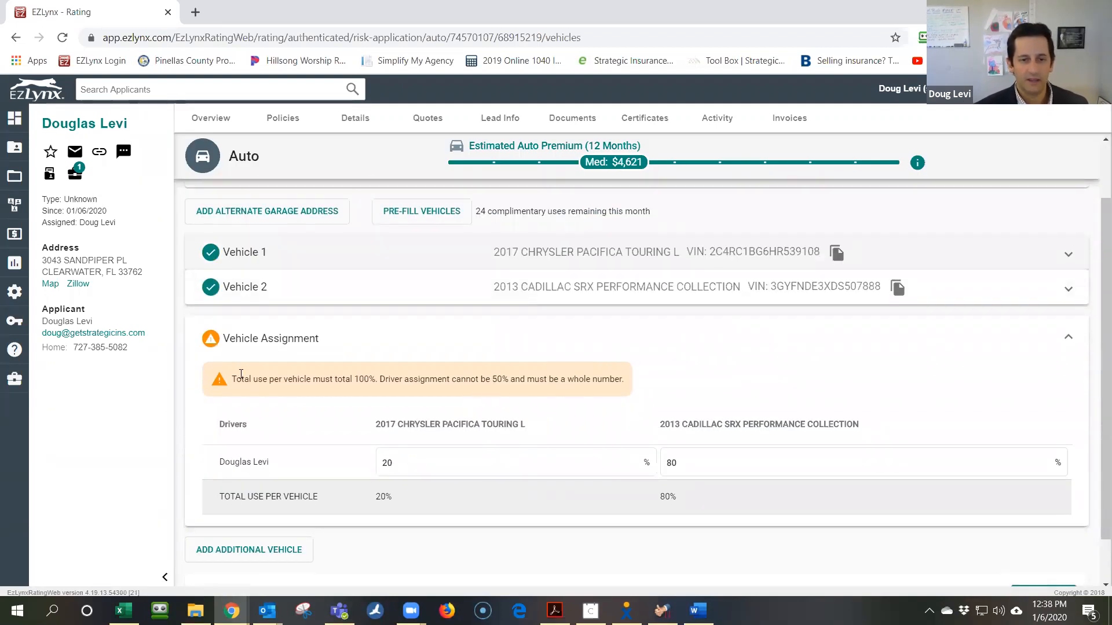
# Change the Vehicle Assignment to 0 for the Chrysler and 100 for the Cadillac, then continue to Incidents
pyautogui.click(406, 460)
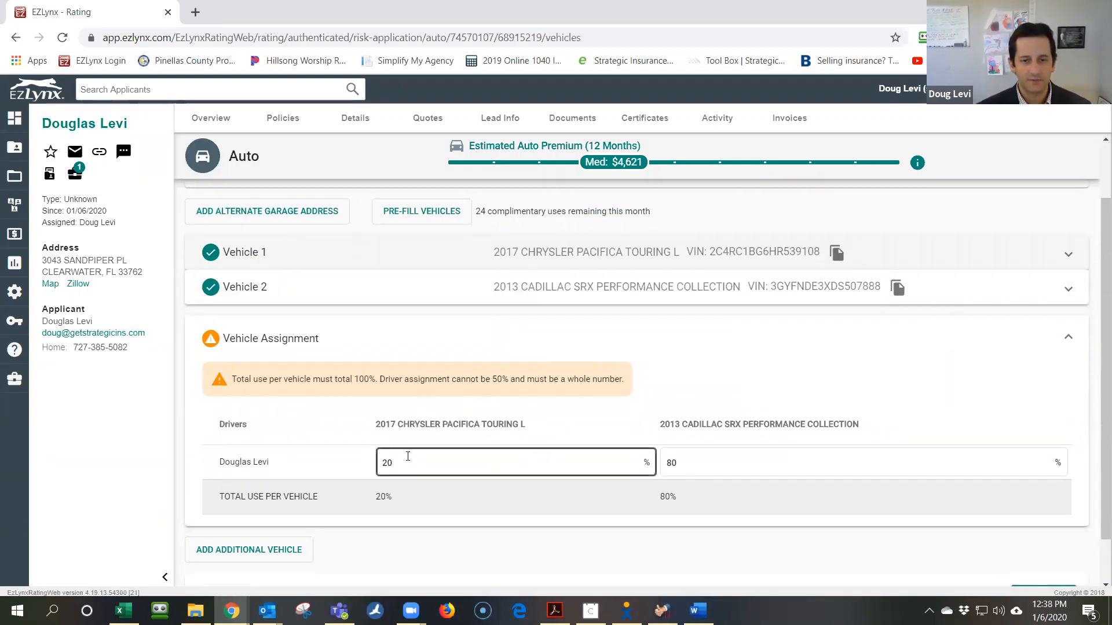
pyautogui.doubleClick(406, 461)
pyautogui.write('0')
pyautogui.press('Tab')
pyautogui.write('100')
pyautogui.press('Tab')
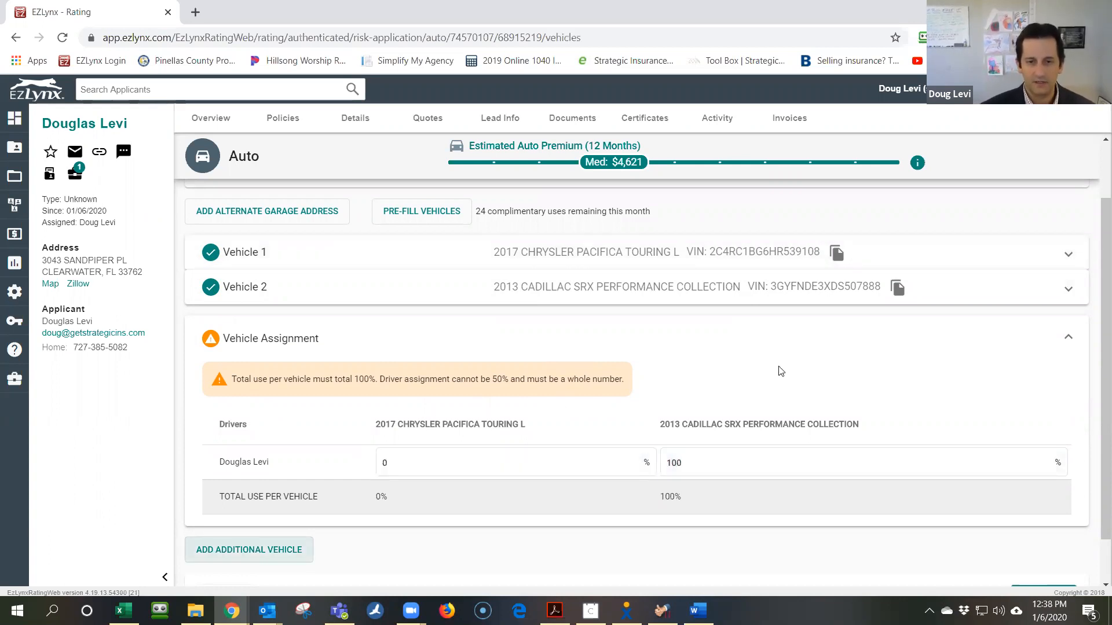
pyautogui.scroll(-1, 834, 399)
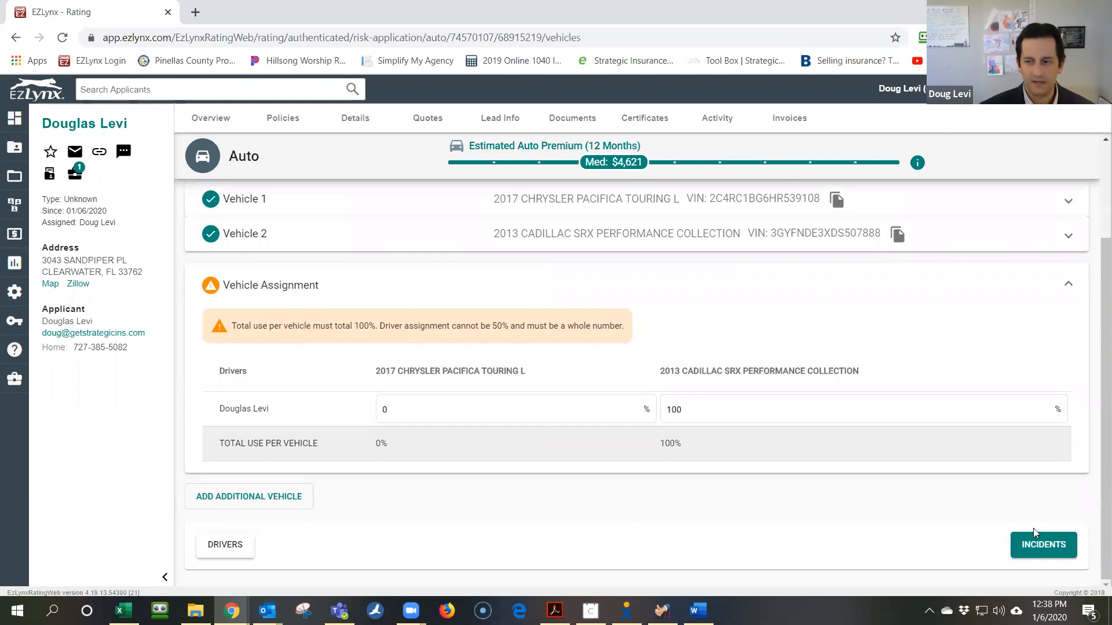
pyautogui.click(1030, 550)
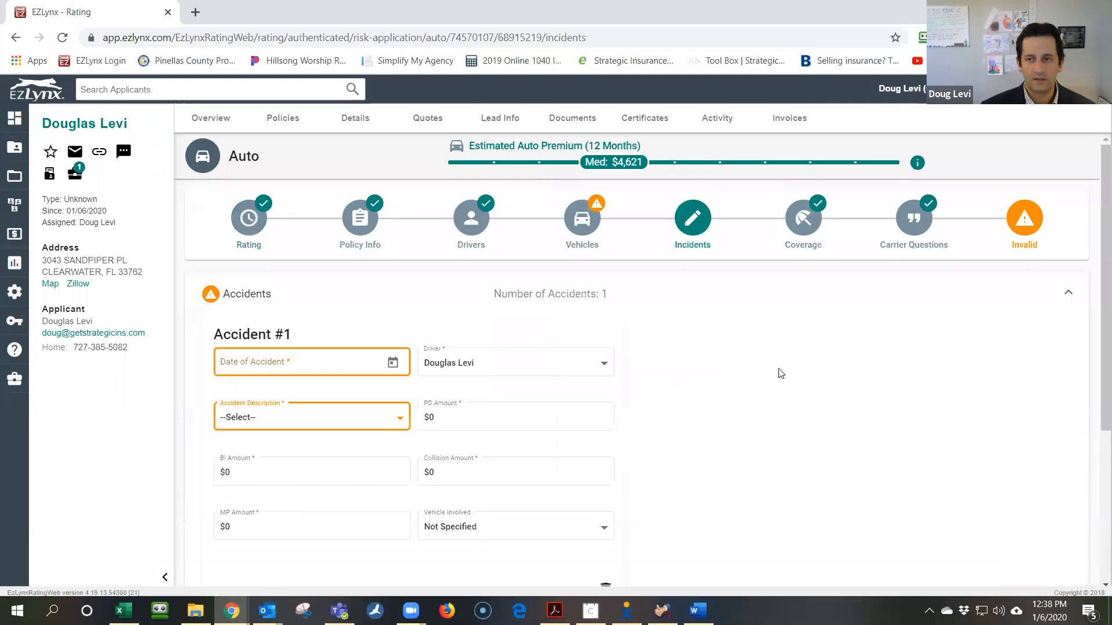
# Delete the blank Accident #1 with its trash icon and confirm REMOVE
pyautogui.scroll(-4, 765, 365)
pyautogui.scroll(4, 631, 303)
pyautogui.click(282, 342)
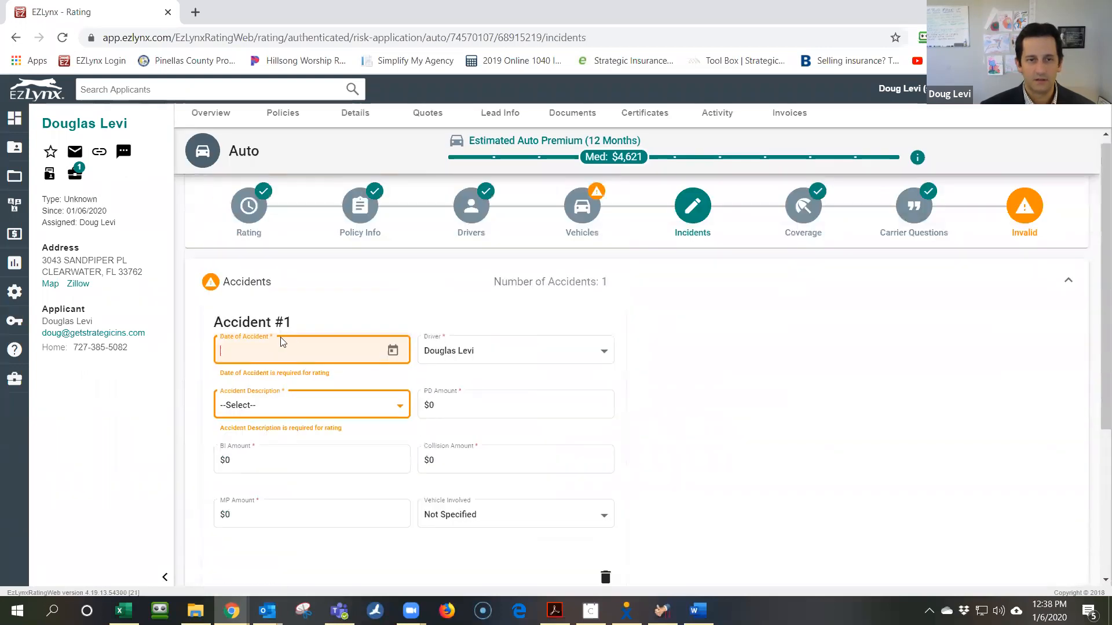
pyautogui.click(232, 286)
pyautogui.click(233, 286)
pyautogui.click(604, 285)
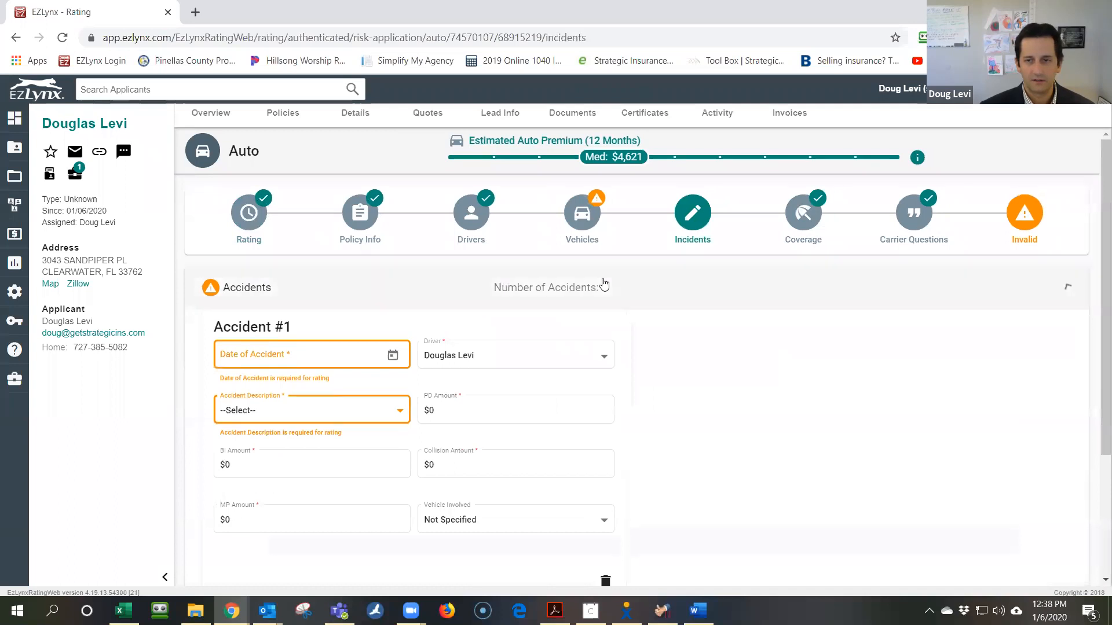
pyautogui.click(602, 288)
pyautogui.scroll(-3, 612, 464)
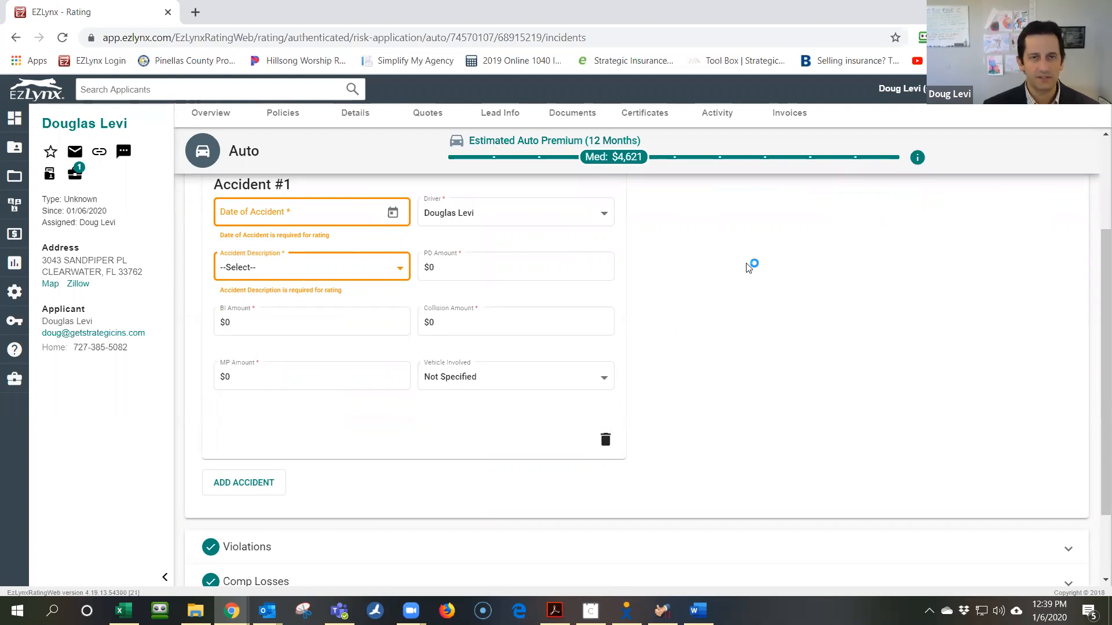
pyautogui.scroll(3, 602, 363)
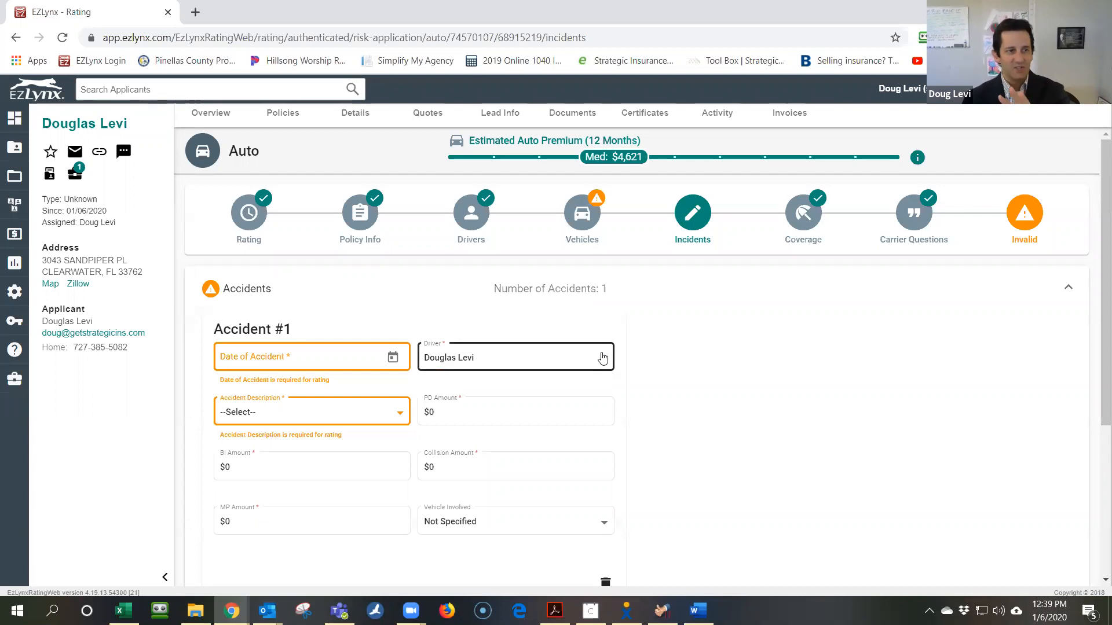
pyautogui.scroll(-1, 602, 362)
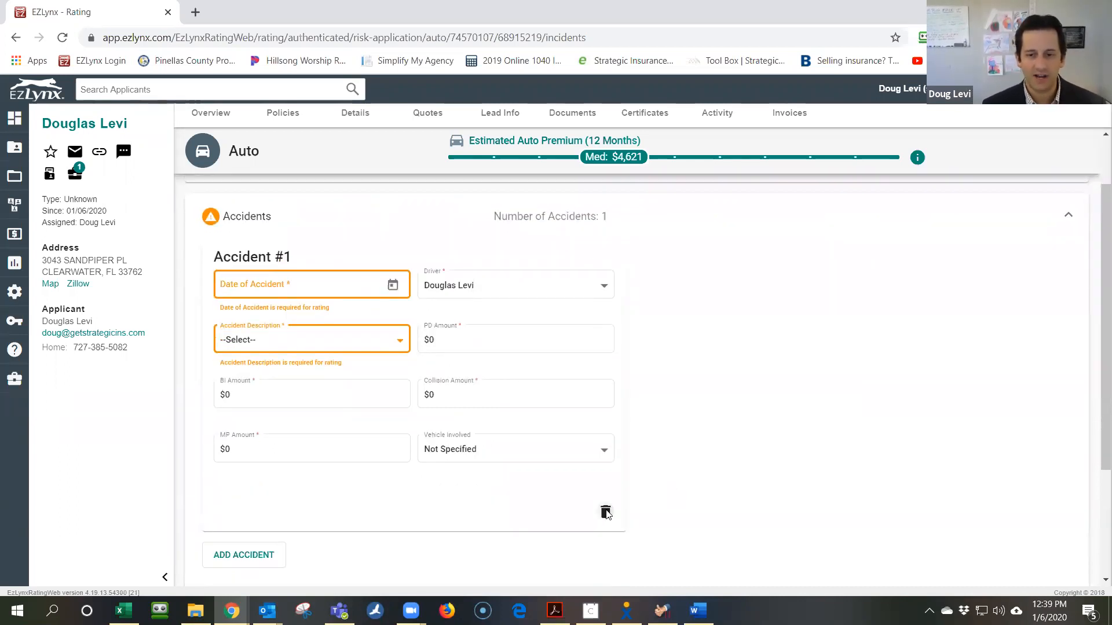
pyautogui.click(605, 512)
pyautogui.click(618, 370)
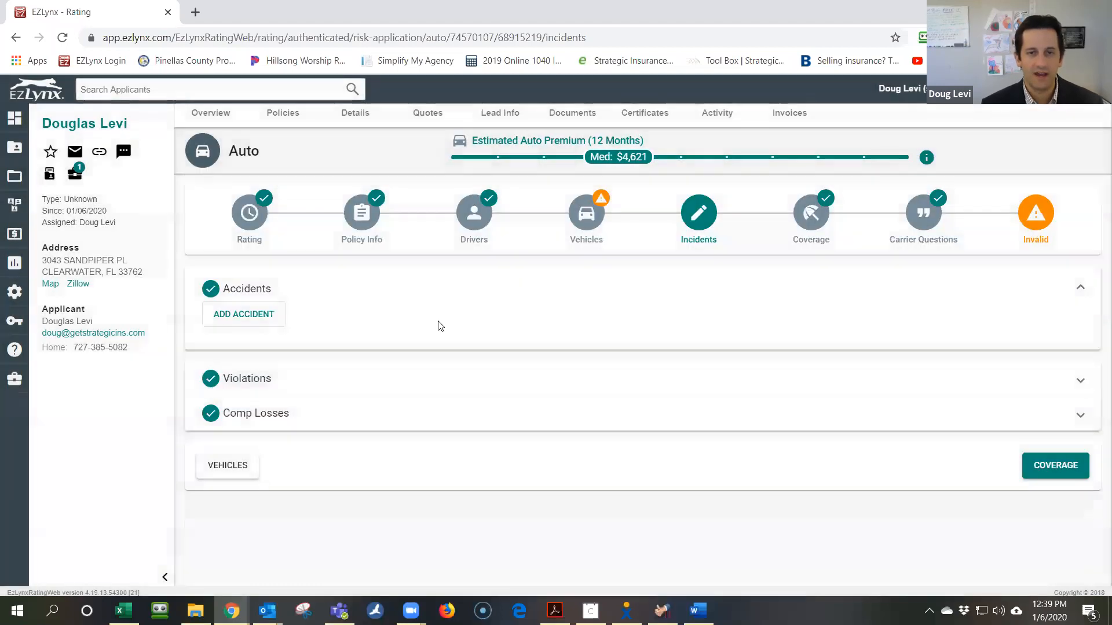
# Check the auto quote's coverage limits, then go back to Vehicles and expand Vehicle 1
pyautogui.click(1044, 467)
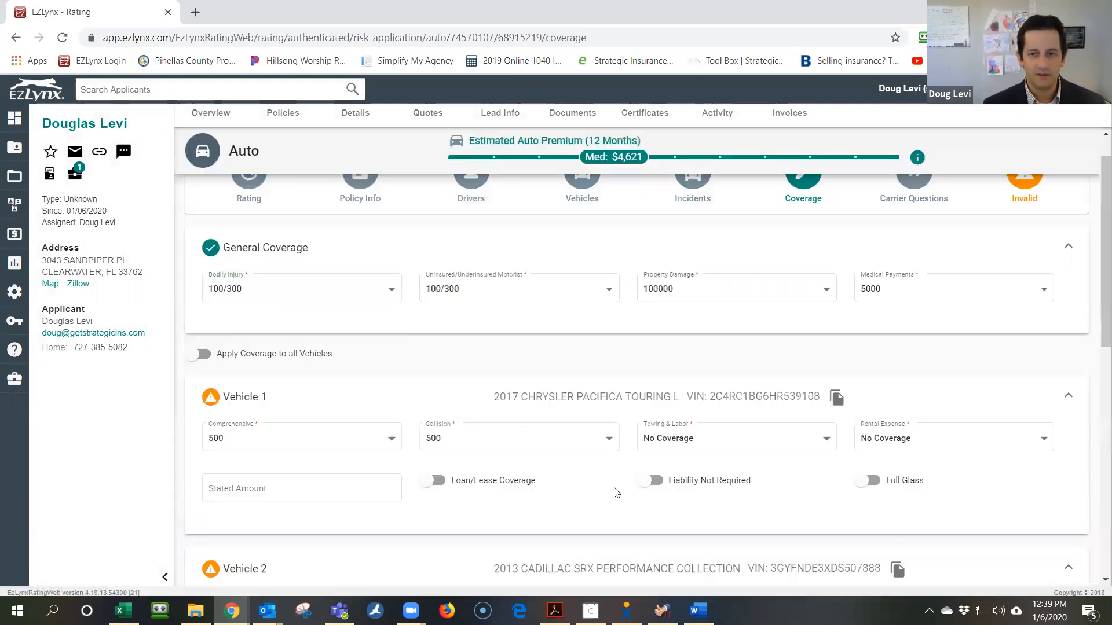
pyautogui.scroll(1, 639, 480)
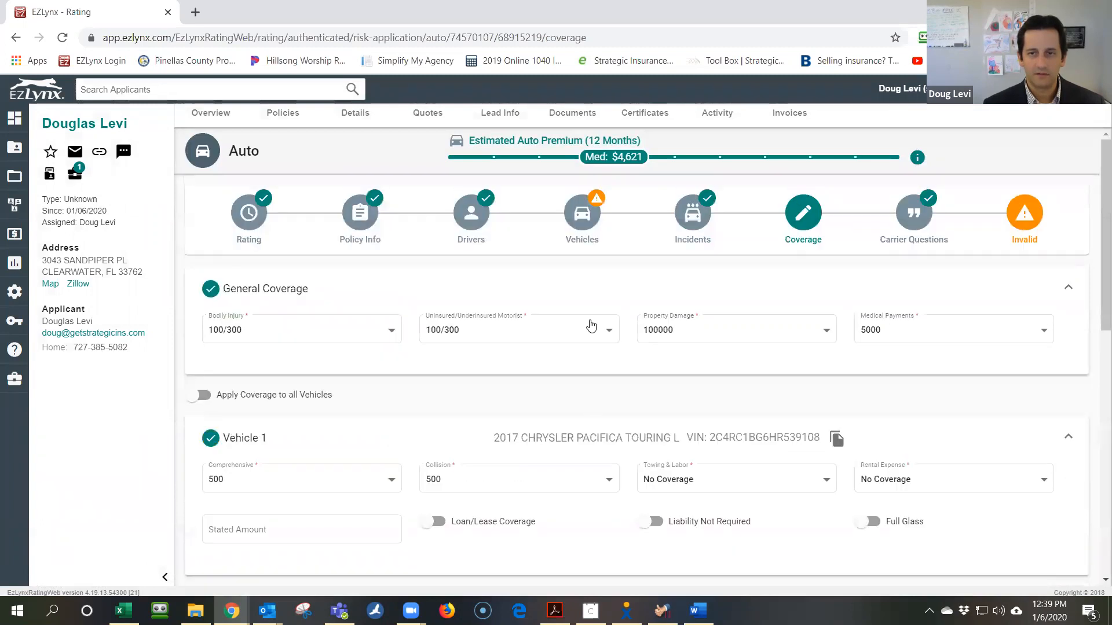
pyautogui.click(595, 200)
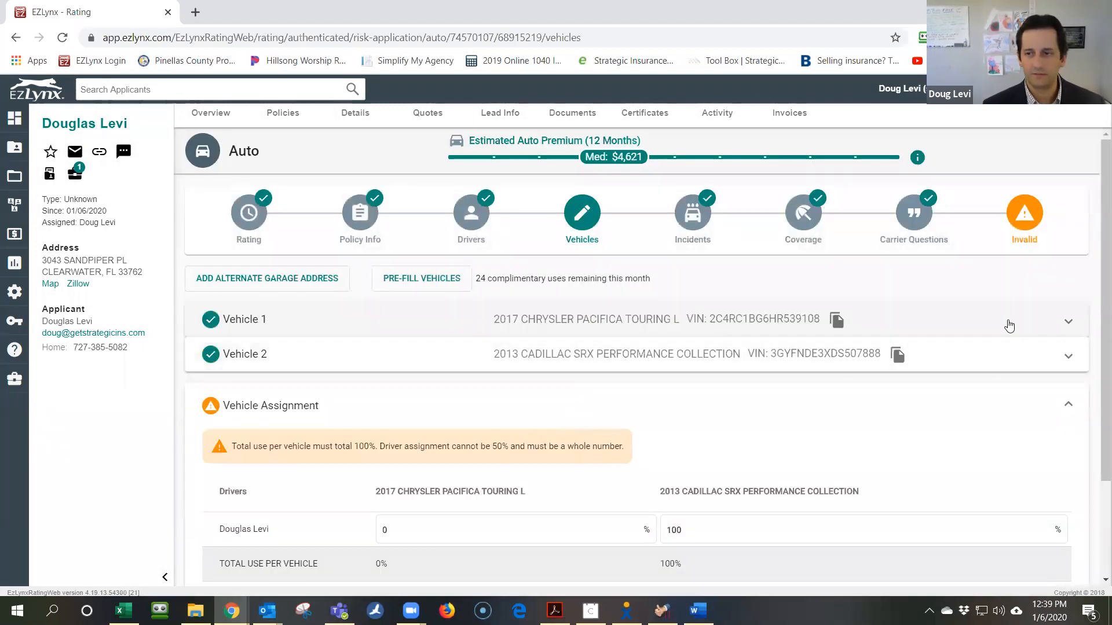
pyautogui.click(1068, 322)
# Look through Vehicle 1's details, including its additional fields
pyautogui.scroll(-1, 690, 407)
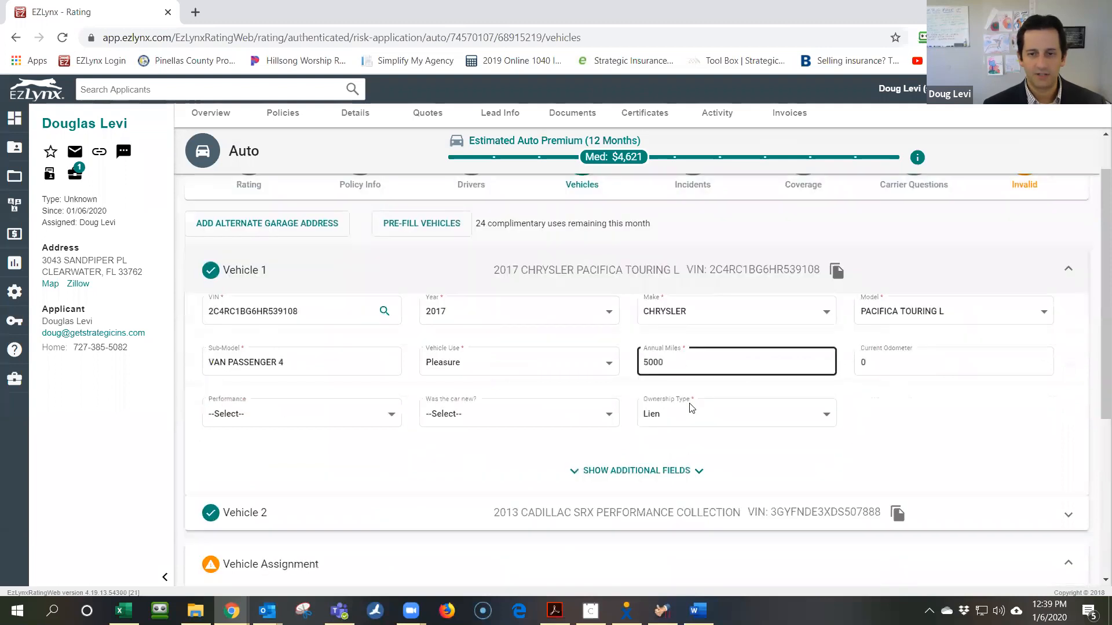
pyautogui.scroll(1, 709, 392)
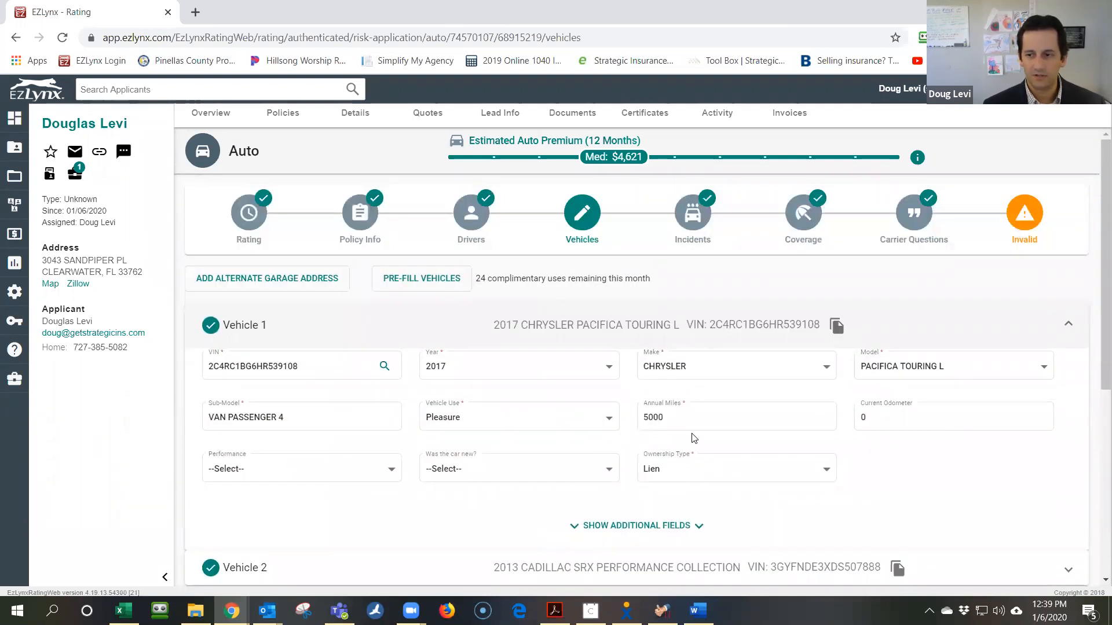
pyautogui.scroll(-2, 689, 422)
pyautogui.click(699, 382)
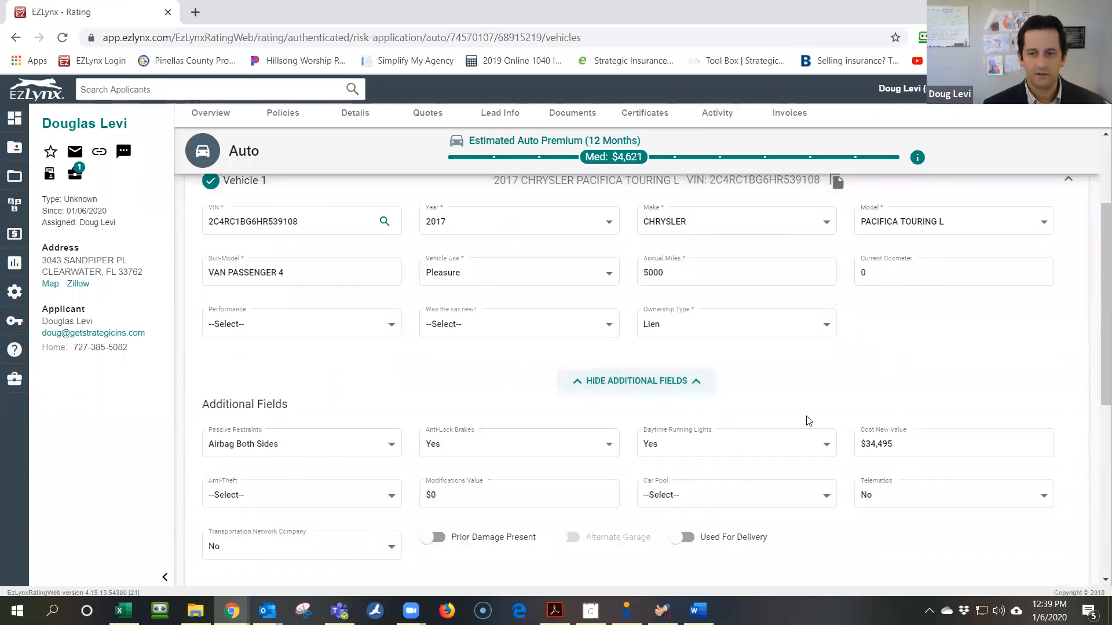
pyautogui.scroll(-2, 809, 421)
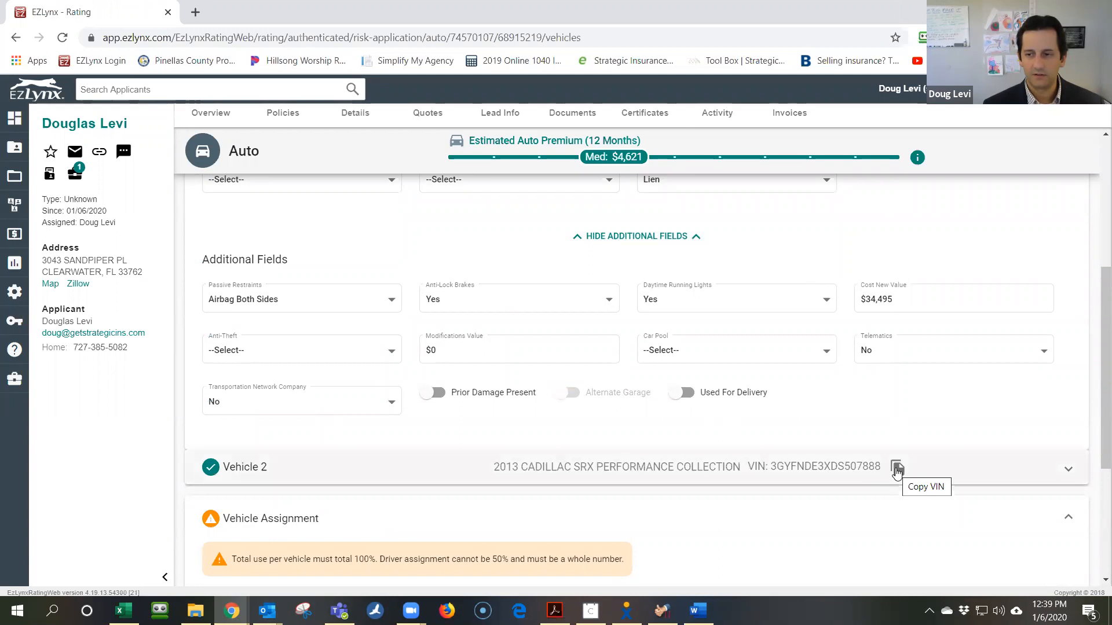
pyautogui.scroll(4, 930, 390)
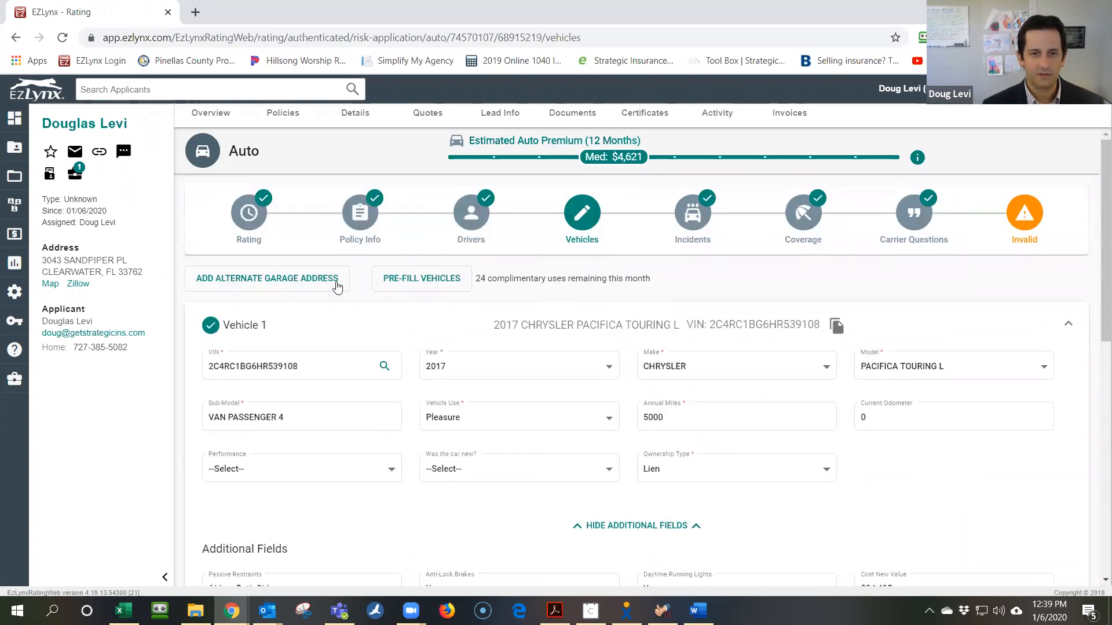
# Review the prior policy information, then move to the Rating page (FL, 8 of 8 carriers)
pyautogui.click(363, 220)
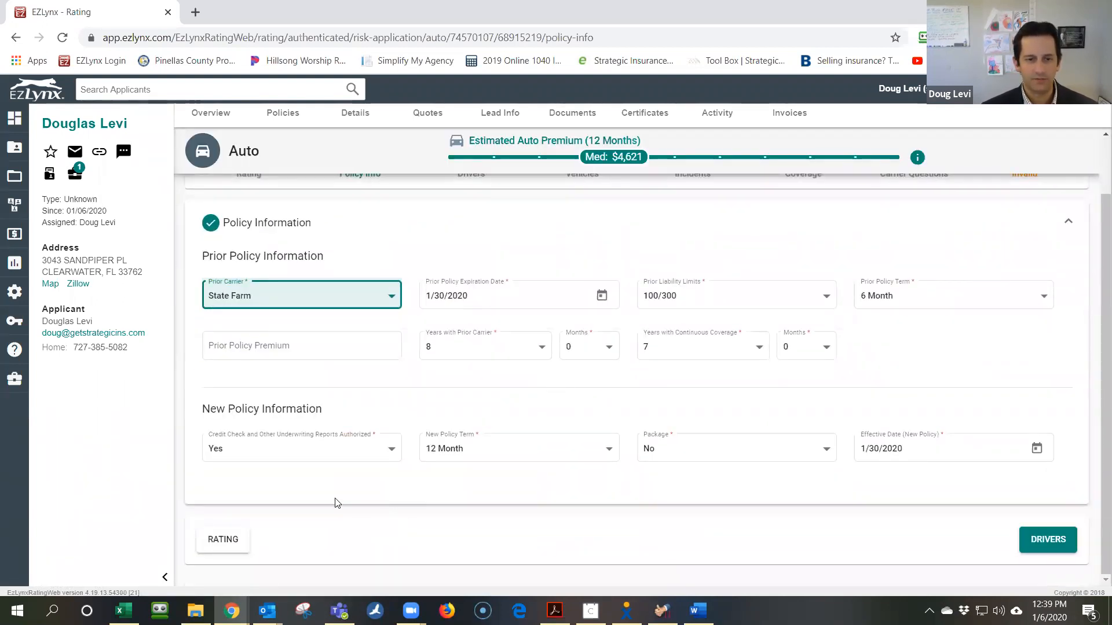
pyautogui.scroll(2, 336, 502)
pyautogui.click(256, 222)
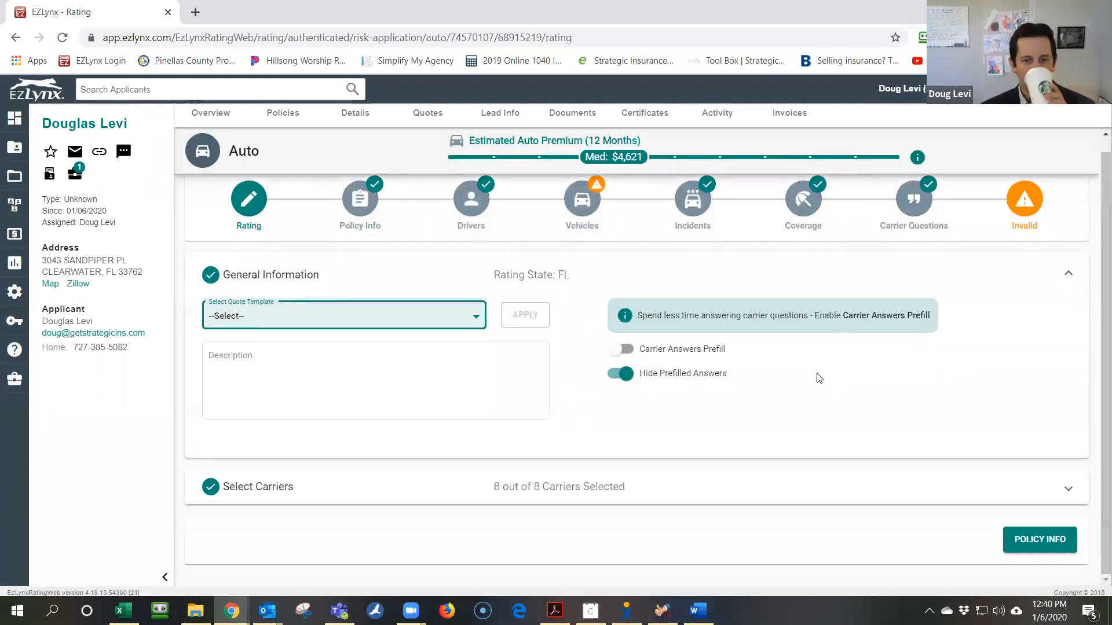
# Back on Vehicles, expand Vehicles 2 and 1 and start removing the 2013 Cadillac SRX
pyautogui.scroll(1, 820, 378)
pyautogui.click(593, 222)
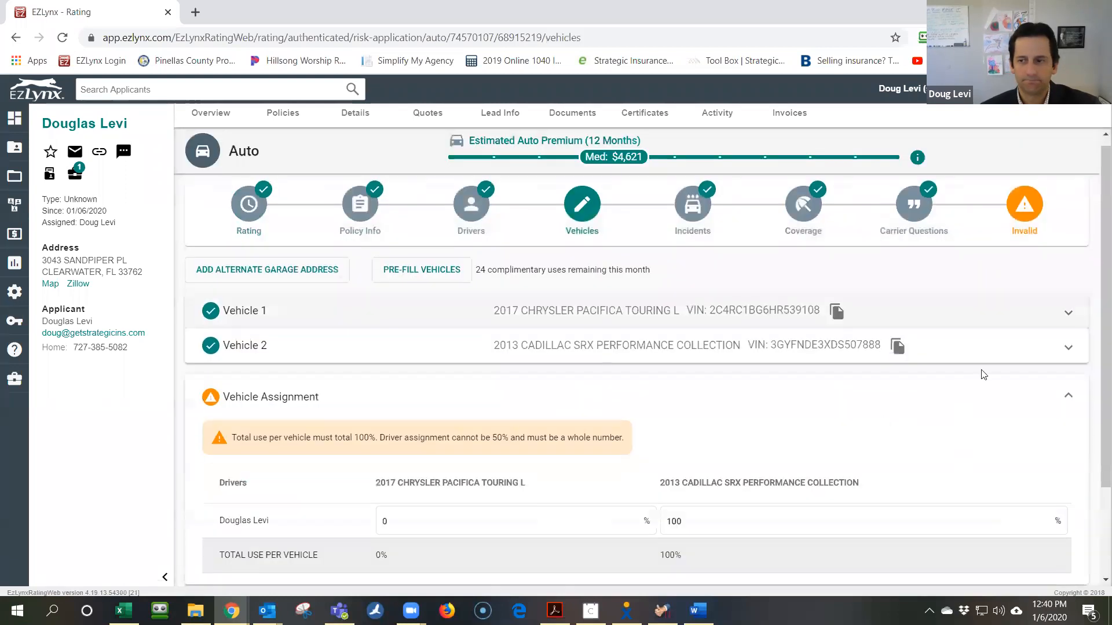
pyautogui.scroll(-2, 982, 372)
pyautogui.click(1069, 232)
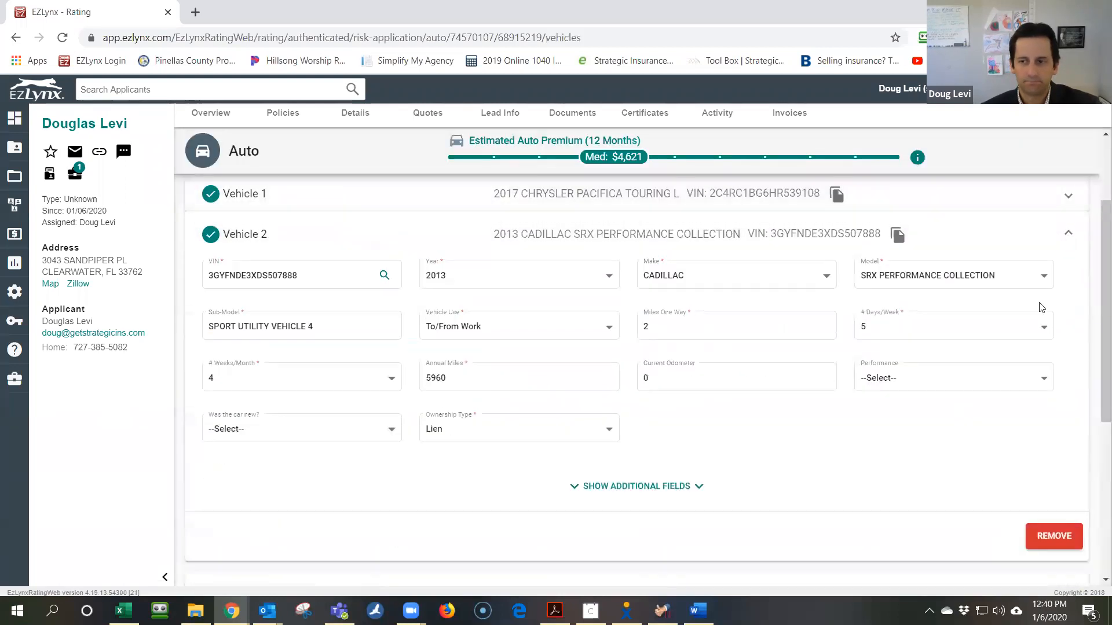
pyautogui.scroll(1, 861, 454)
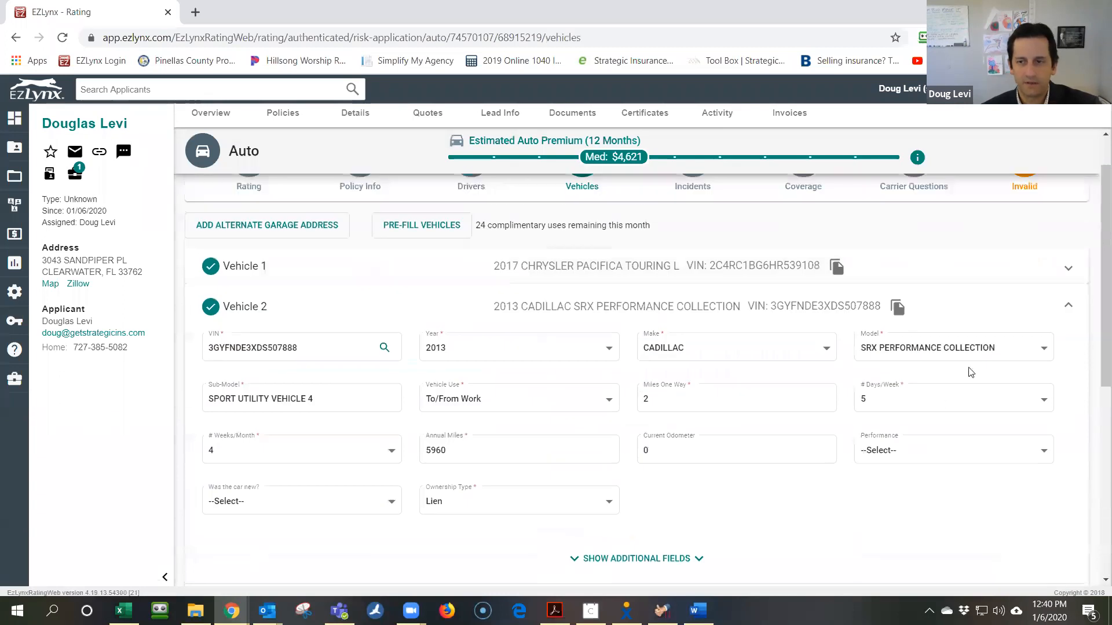
pyautogui.click(1069, 269)
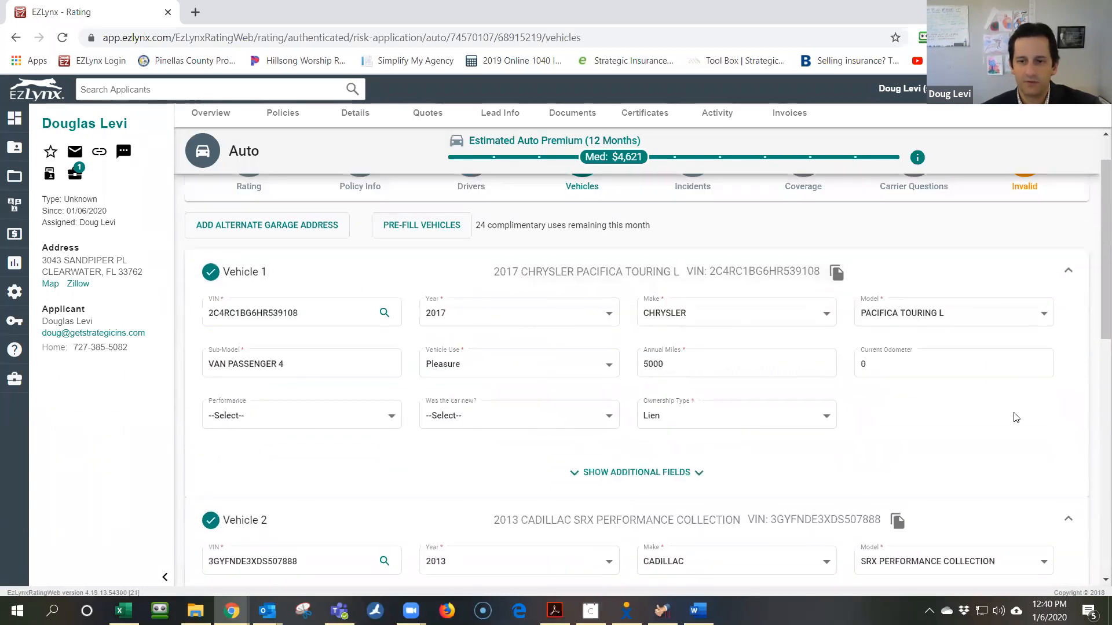
pyautogui.scroll(-6, 1013, 417)
pyautogui.click(1053, 388)
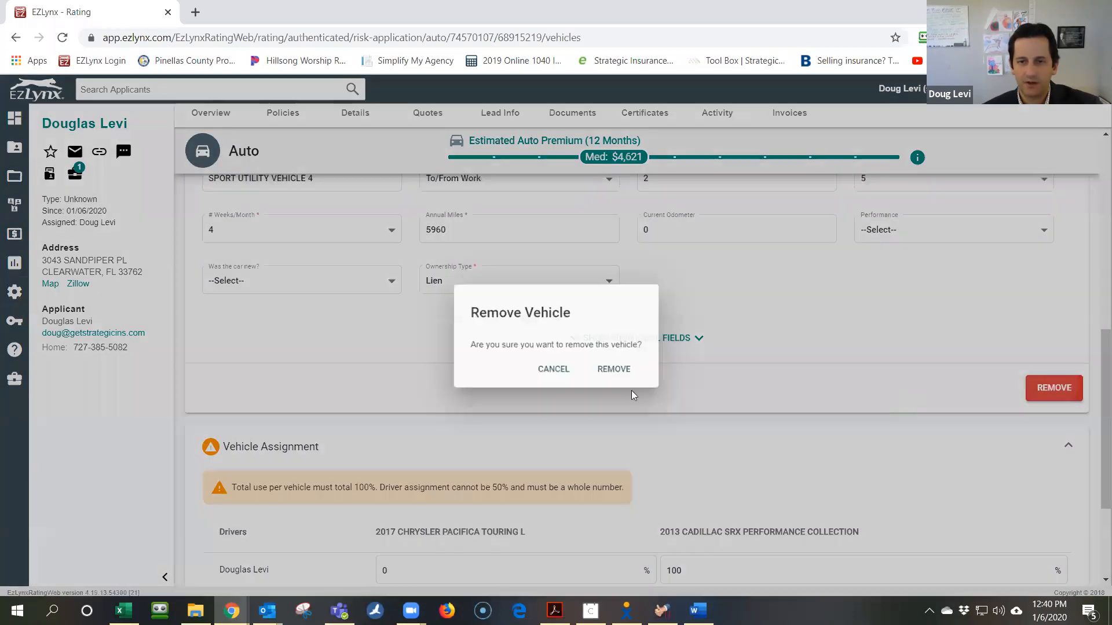
# Remove the Cadillac, assign the driver 100% use of the Chrysler Pacifica, and reach the validated quote
pyautogui.click(614, 371)
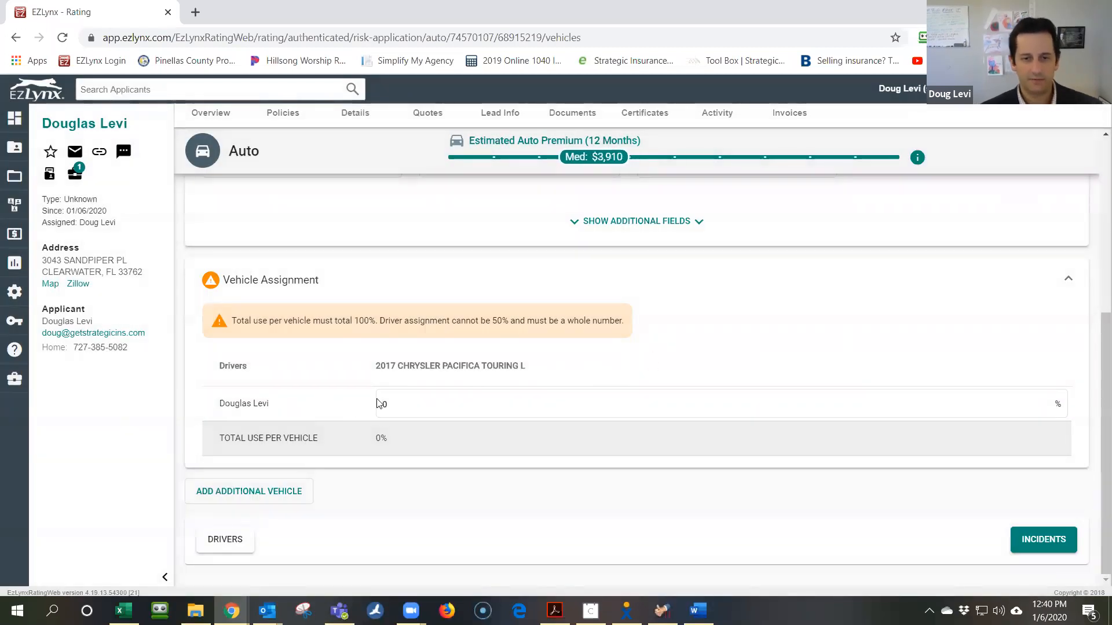
pyautogui.click(412, 403)
pyautogui.press('BackSpace')
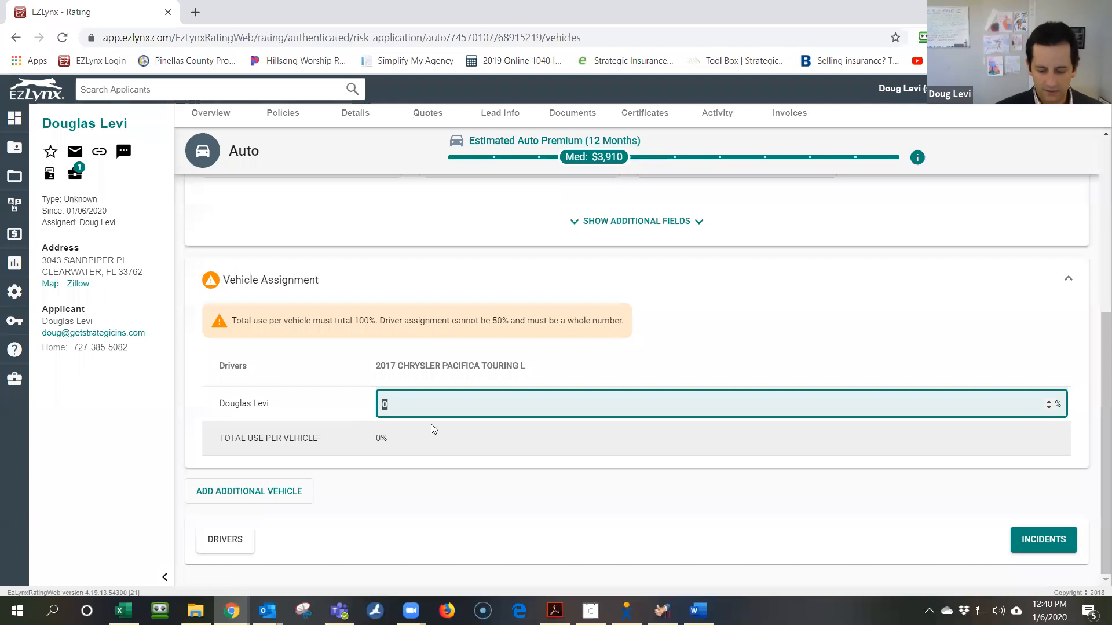
pyautogui.write('100')
pyautogui.press('Tab')
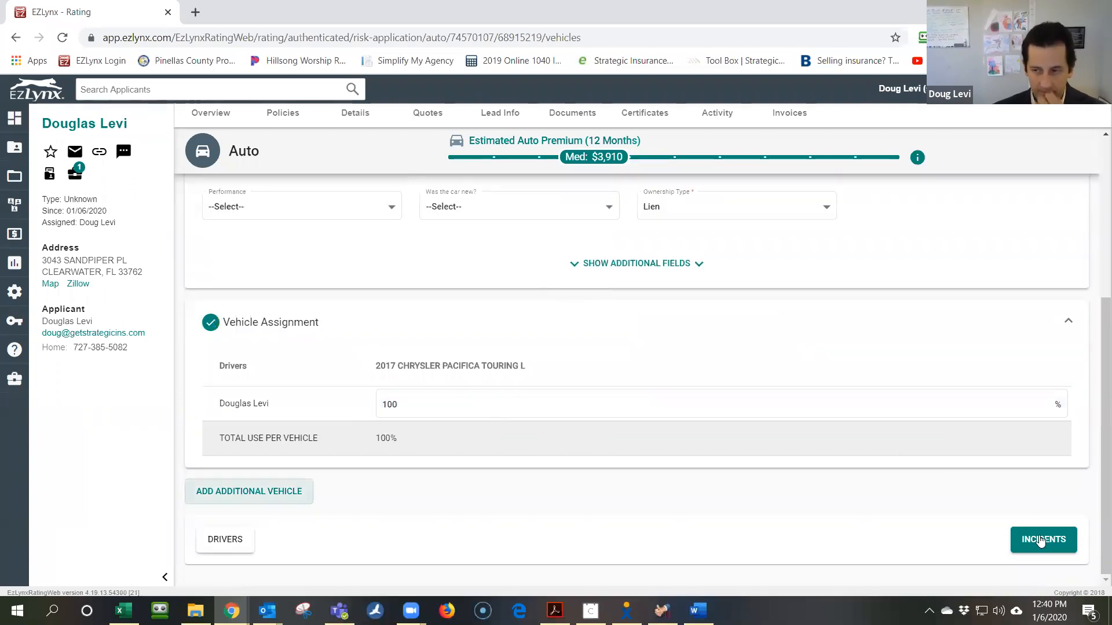
pyautogui.click(1033, 540)
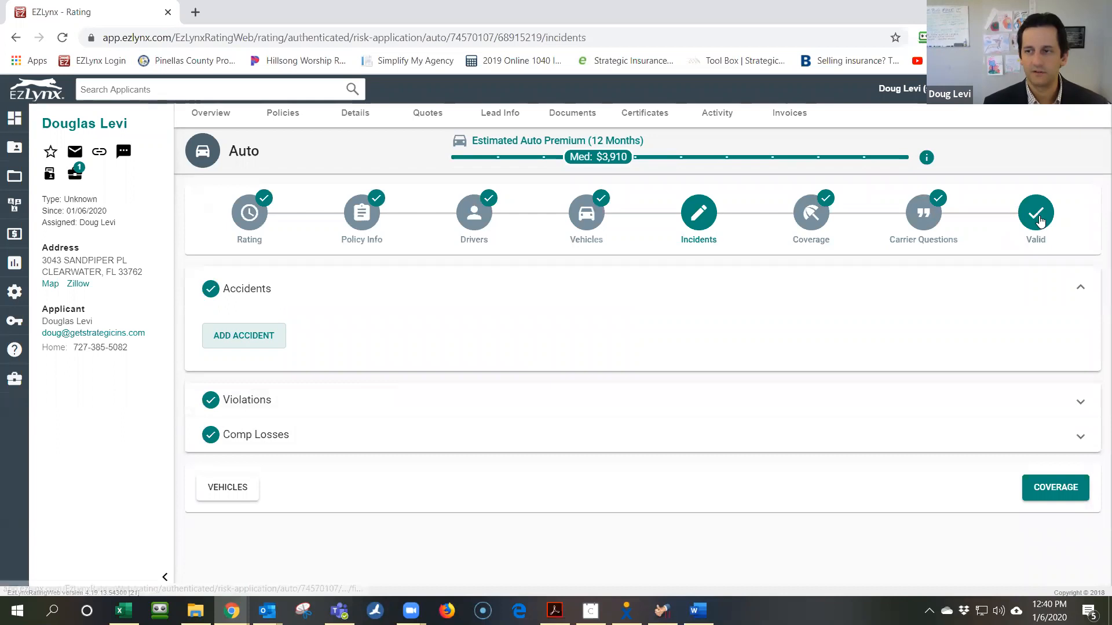
pyautogui.click(1036, 214)
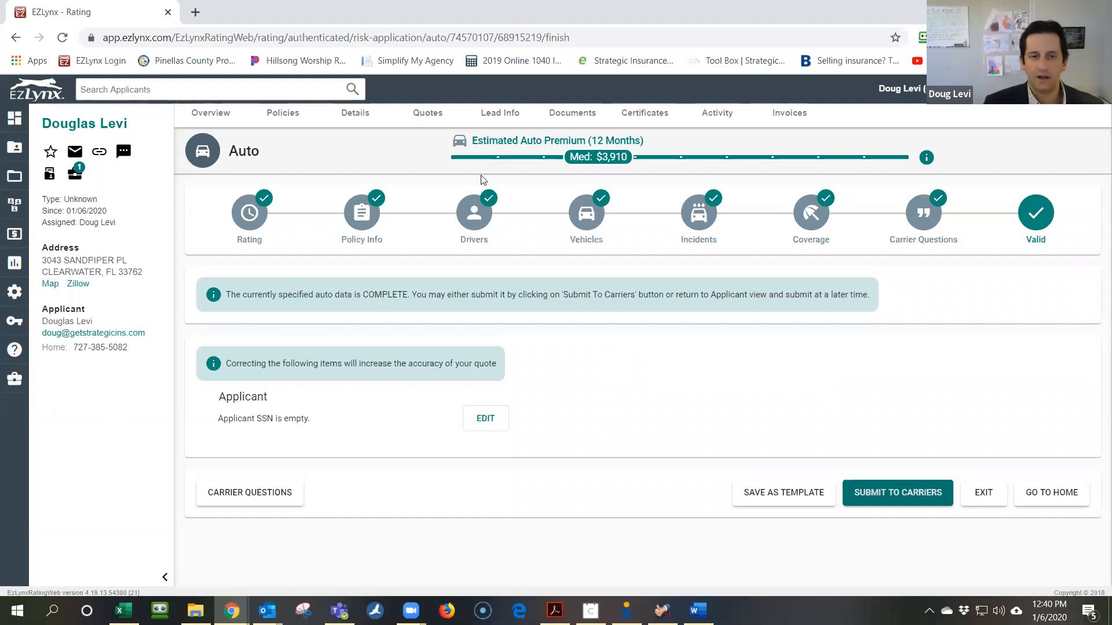
# Open Submit to Carriers, showing seven auto carriers checked and Nationwide disabled
pyautogui.click(884, 502)
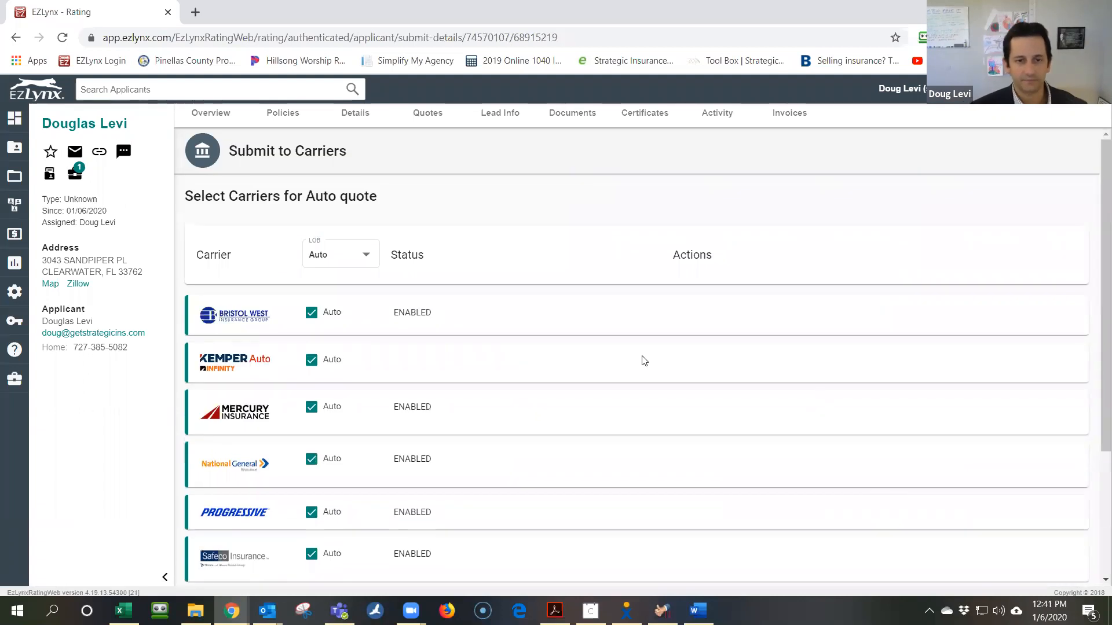
pyautogui.scroll(-3, 635, 358)
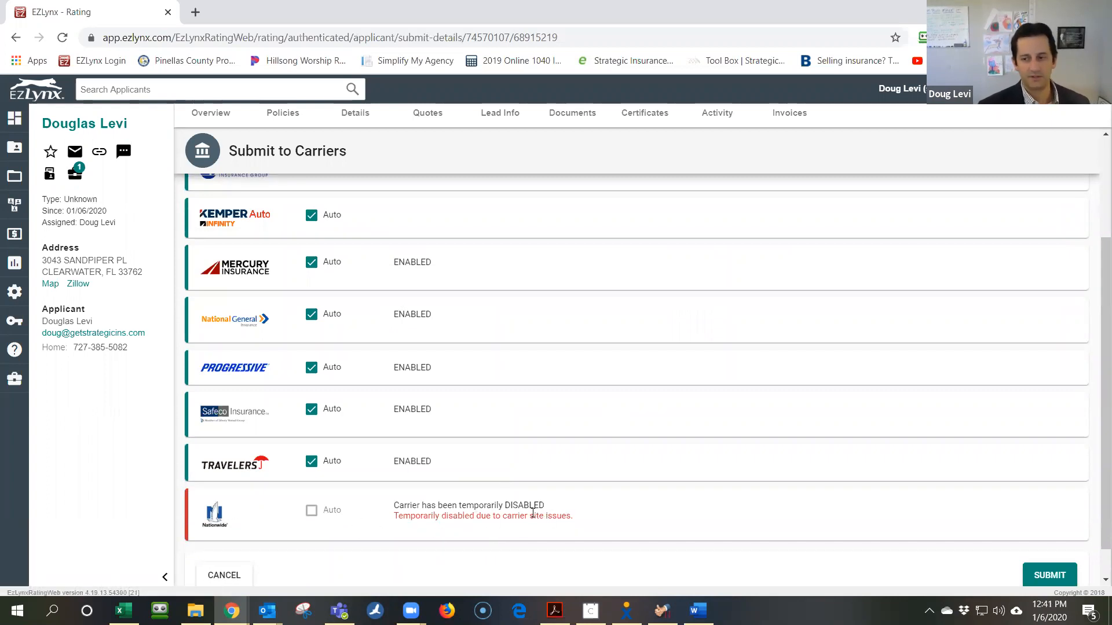
# Submit the quote to the seven checked carriers and get premiums back, Mercury lowest at $1,234
pyautogui.scroll(3, 533, 513)
pyautogui.scroll(-3, 524, 510)
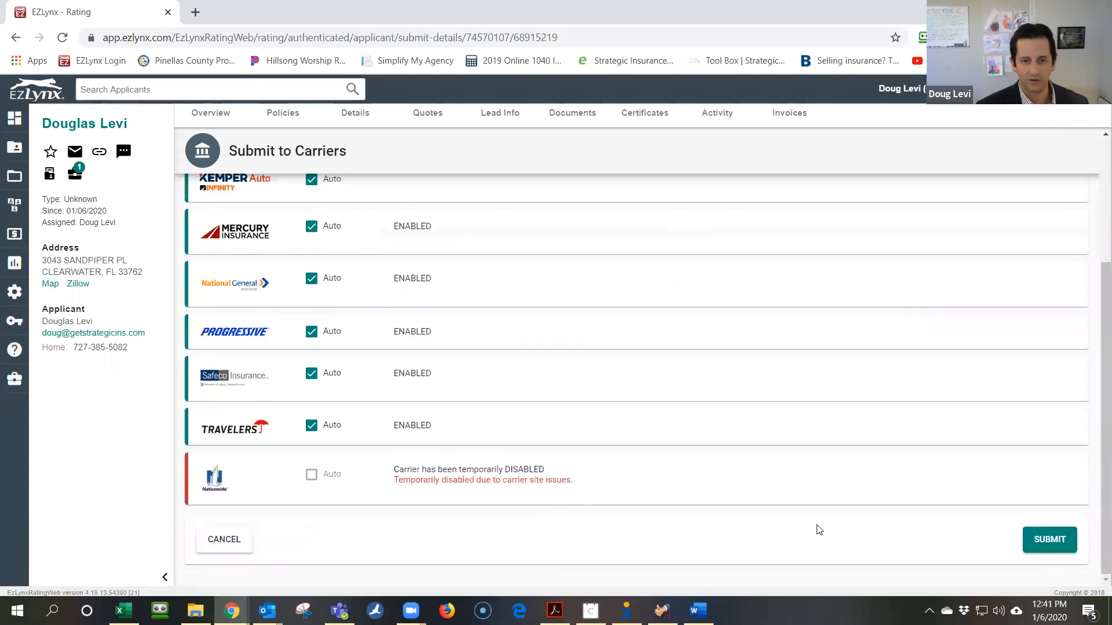
pyautogui.click(1036, 547)
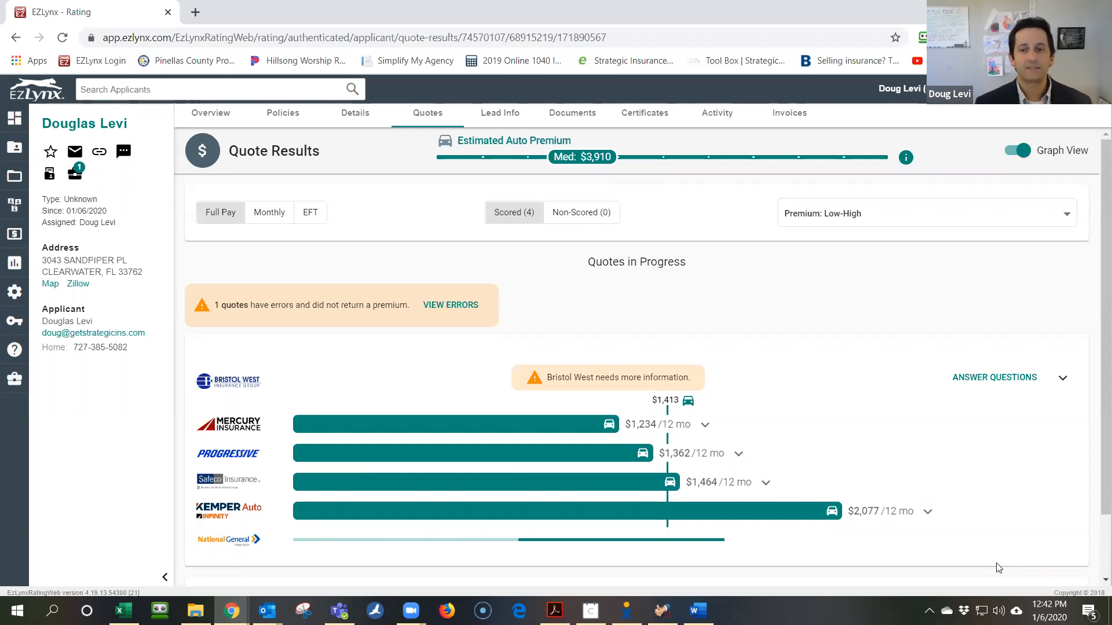
# Decline the life insurance offer without leaving EZLynx and bring up Bristol West's leased-vehicle question
pyautogui.scroll(-2, 809, 374)
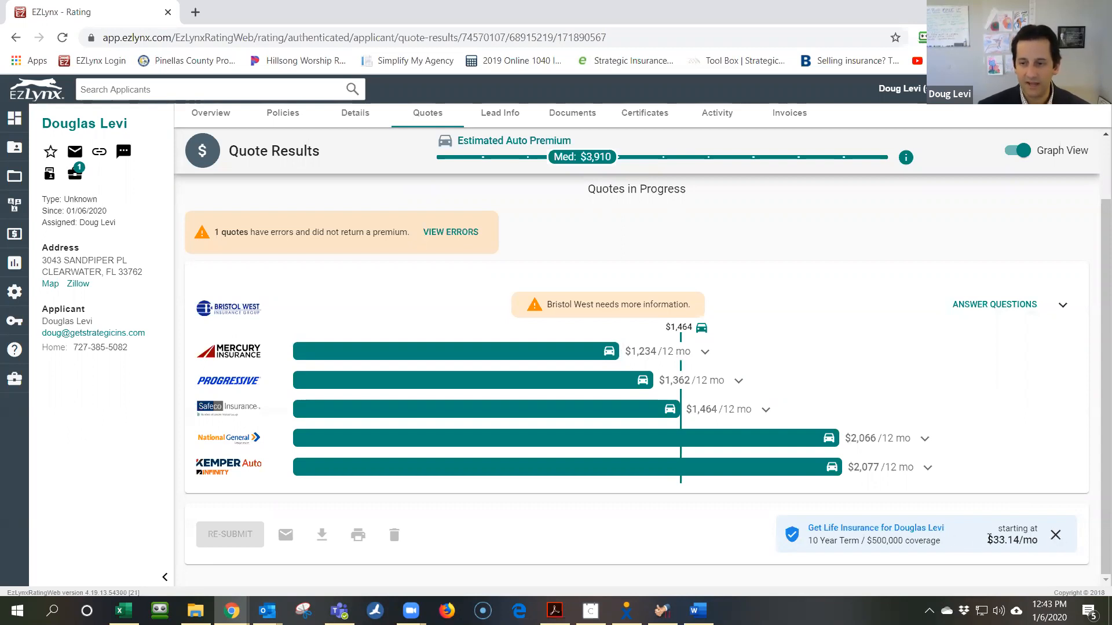
pyautogui.click(892, 534)
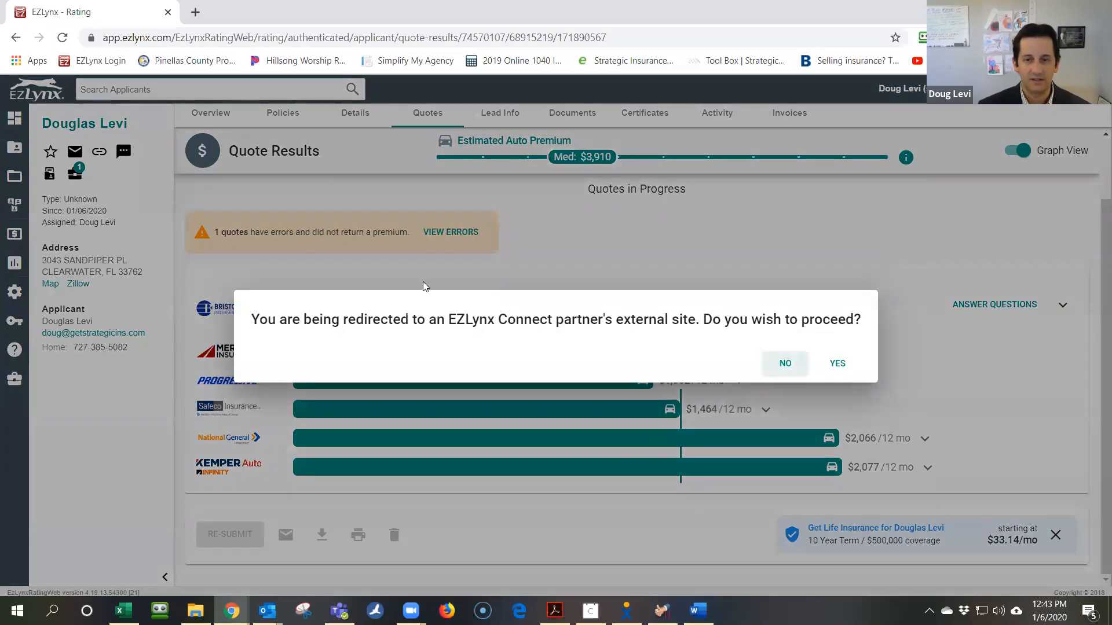
pyautogui.click(800, 366)
pyautogui.click(1055, 535)
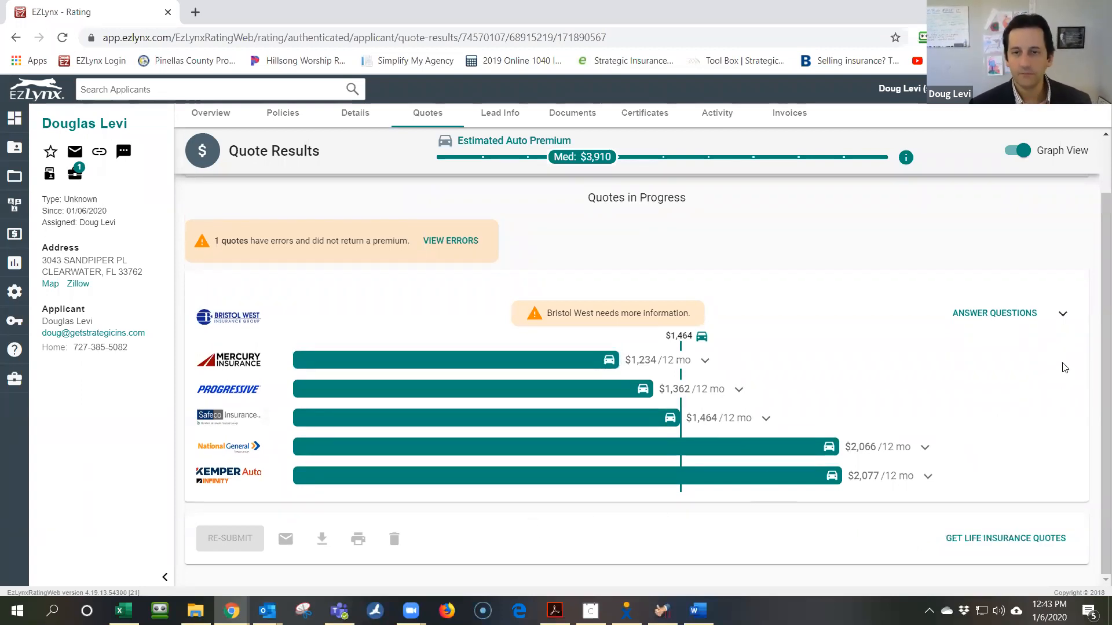
pyautogui.click(1062, 314)
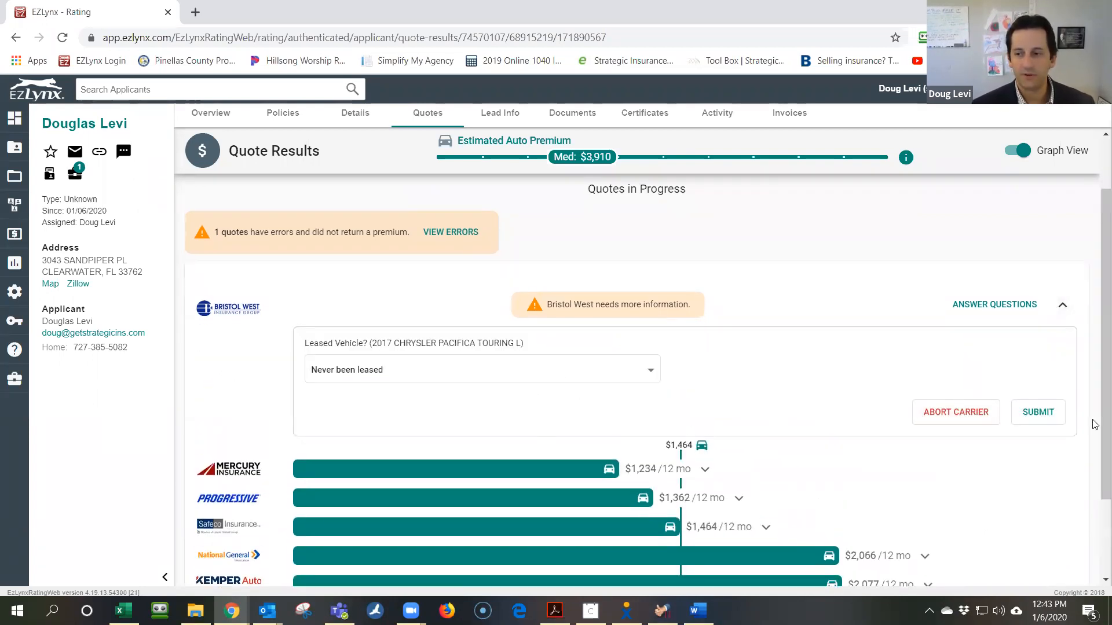
pyautogui.click(1037, 412)
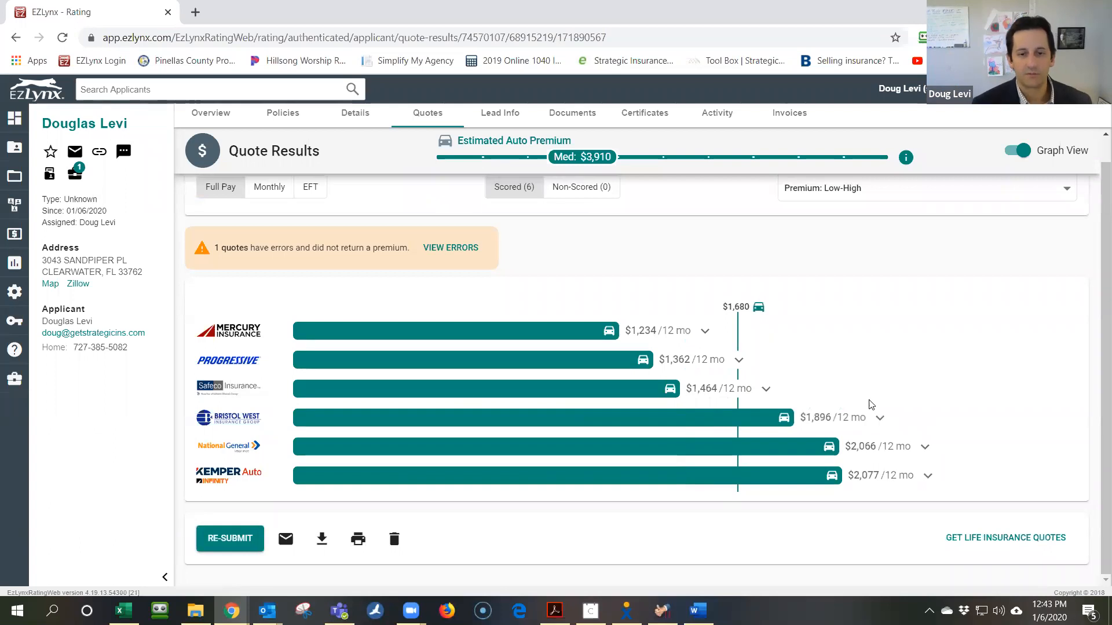
# Switch to the quote list to see Travelers' expired carrier-login error
pyautogui.click(449, 249)
pyautogui.scroll(-1, 557, 484)
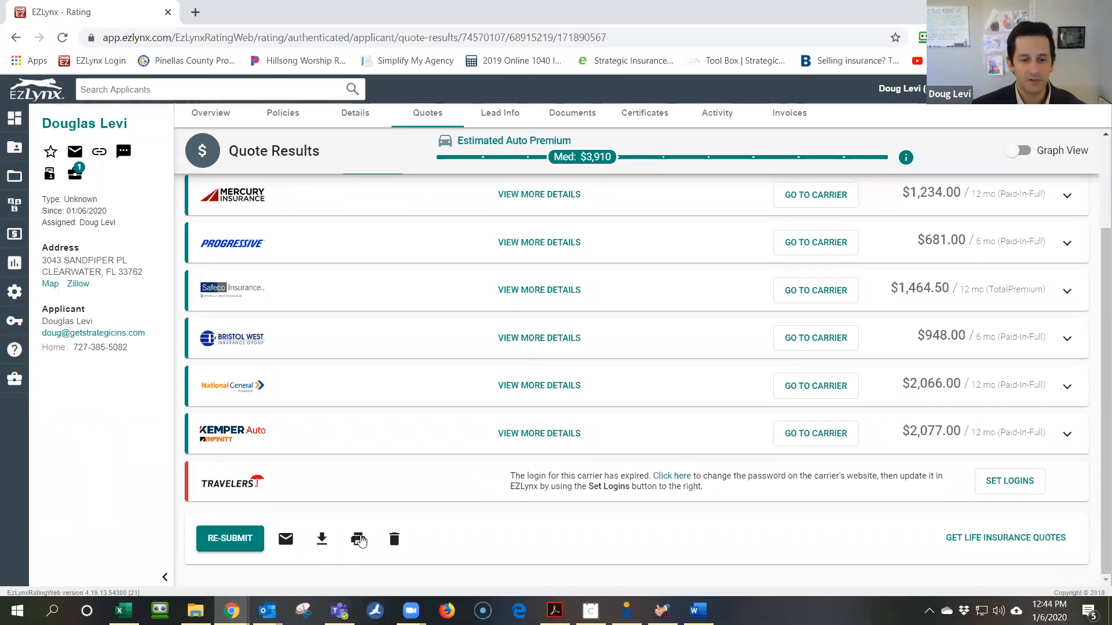
# Print a Summary view of all carriers' quotes as a downloaded PDF
pyautogui.click(358, 539)
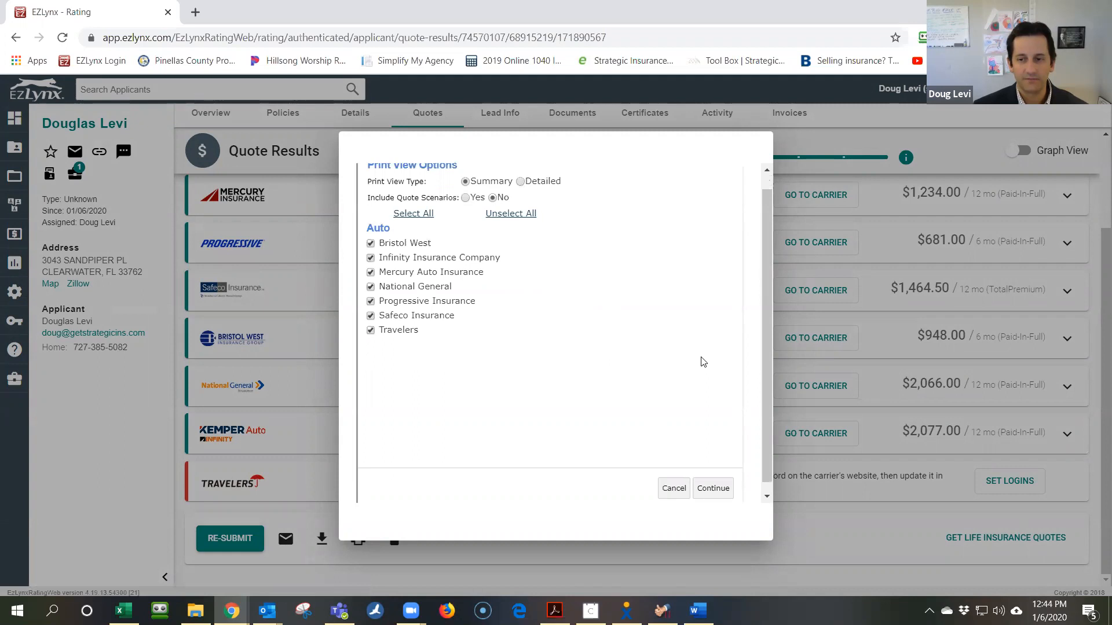
pyautogui.scroll(-2, 700, 365)
pyautogui.click(712, 478)
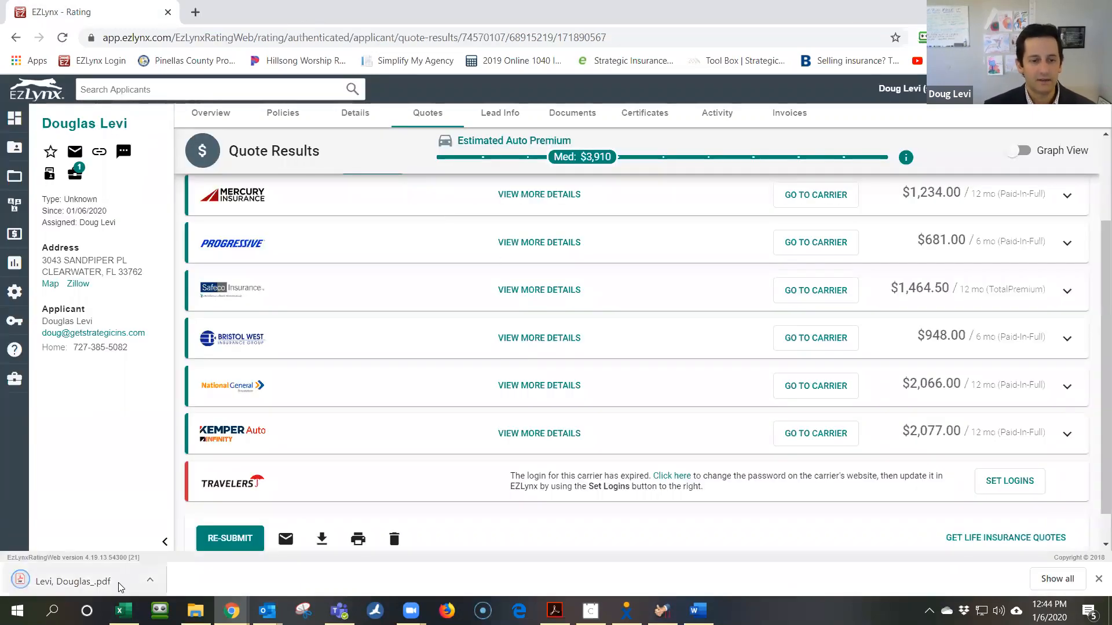
# Open the quotes summary PDF and scroll both pages of carrier premiums, ending at Progressive's $681
pyautogui.click(121, 582)
pyautogui.scroll(-2, 625, 299)
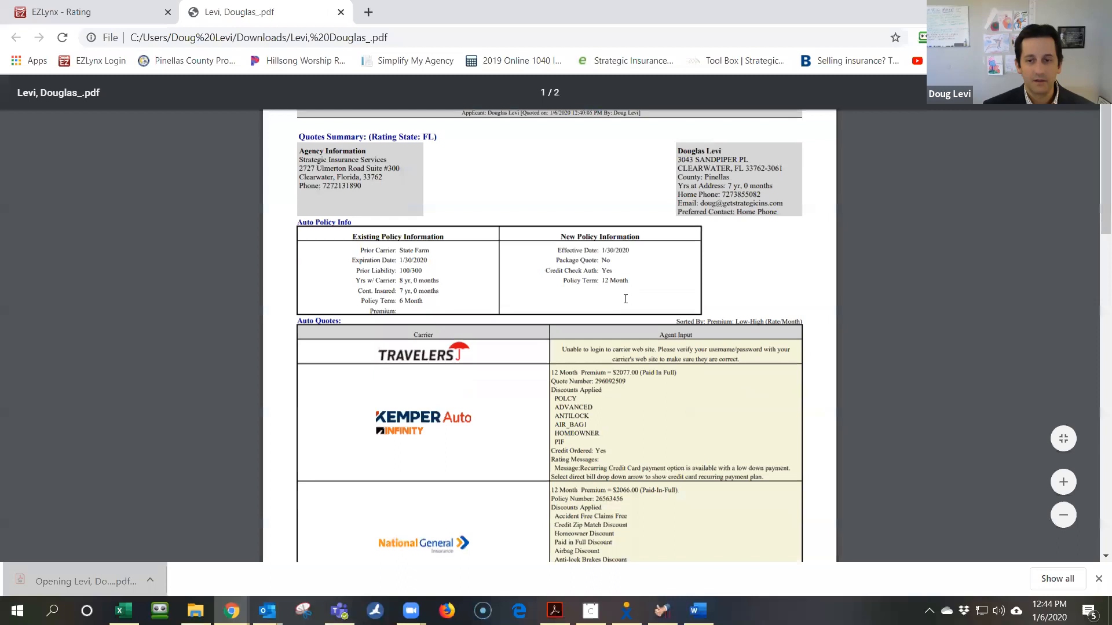
pyautogui.scroll(-2, 625, 299)
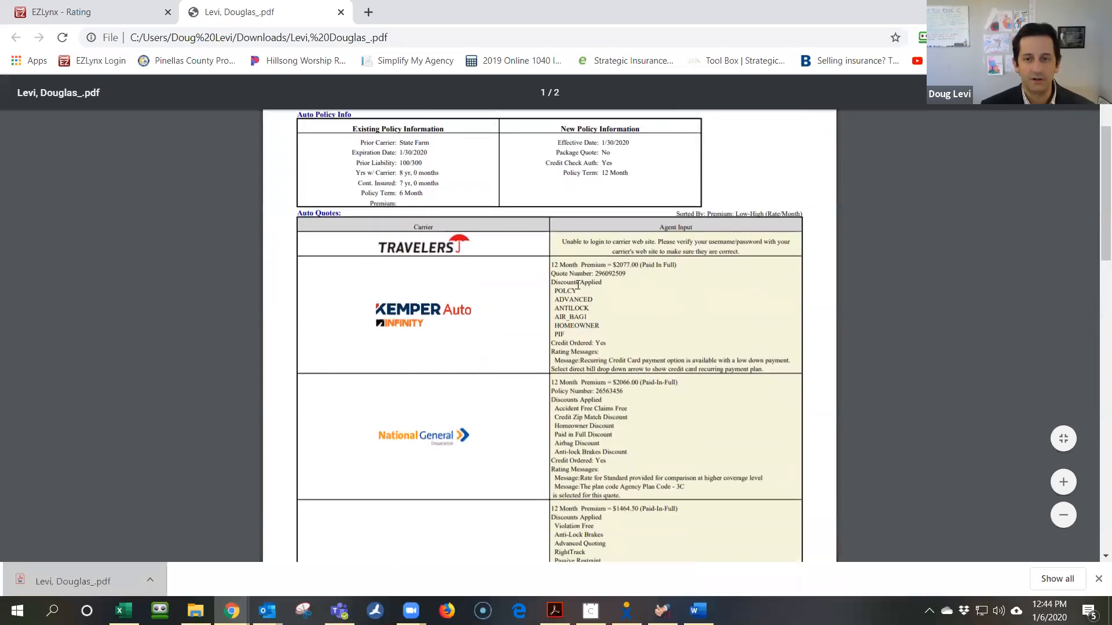
pyautogui.scroll(-8, 577, 289)
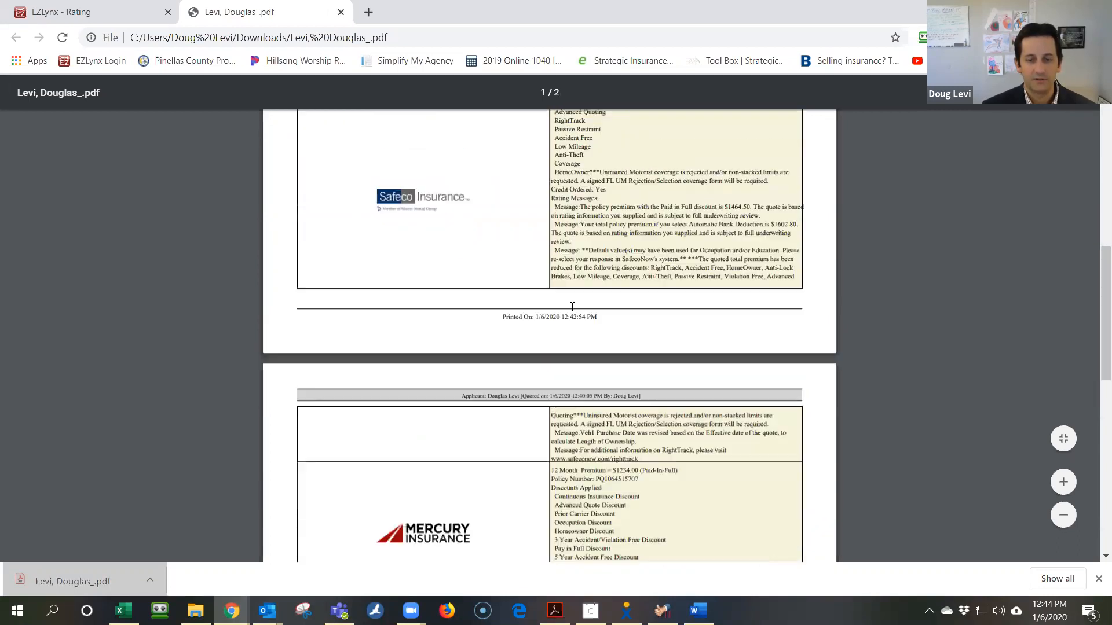
pyautogui.scroll(-10, 572, 306)
pyautogui.scroll(2, 572, 304)
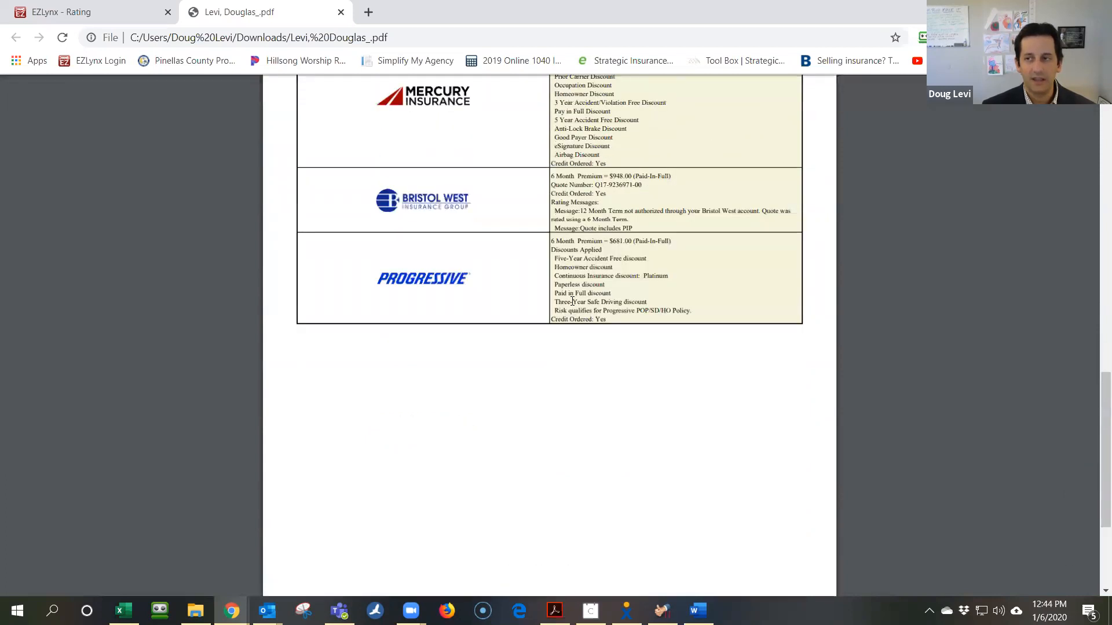
pyautogui.scroll(20, 572, 301)
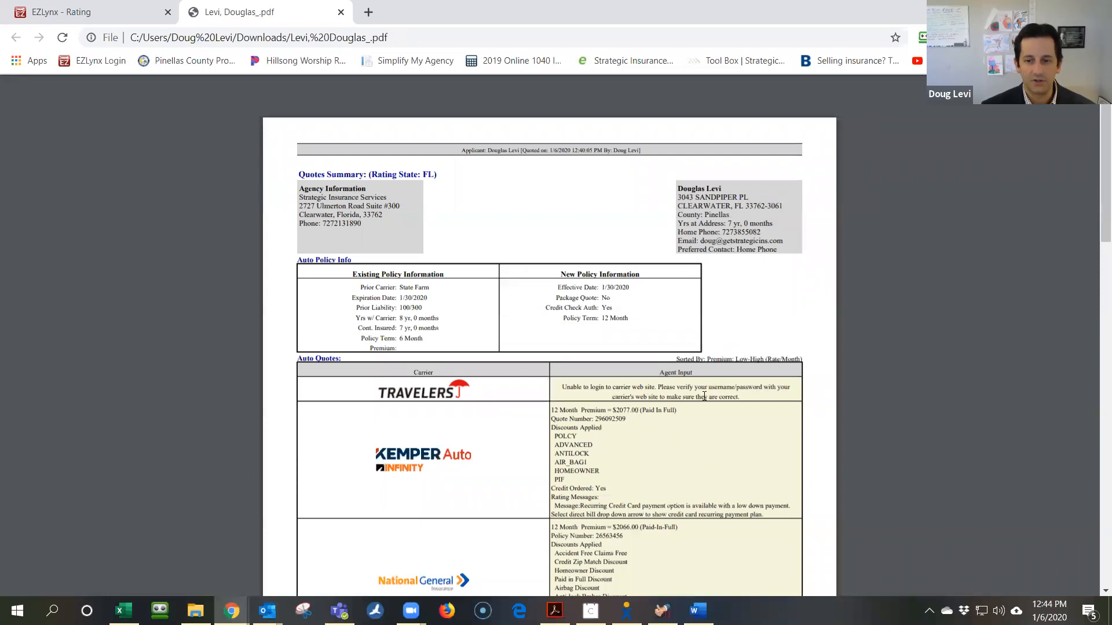
pyautogui.scroll(-3, 704, 396)
pyautogui.scroll(-15, 655, 336)
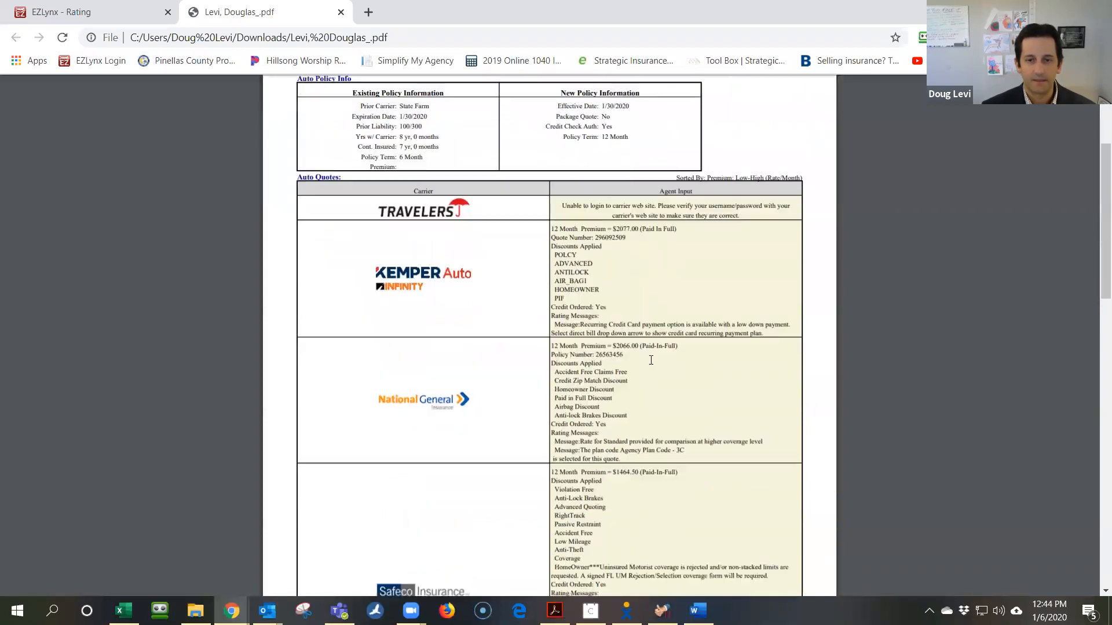
pyautogui.scroll(-3, 649, 362)
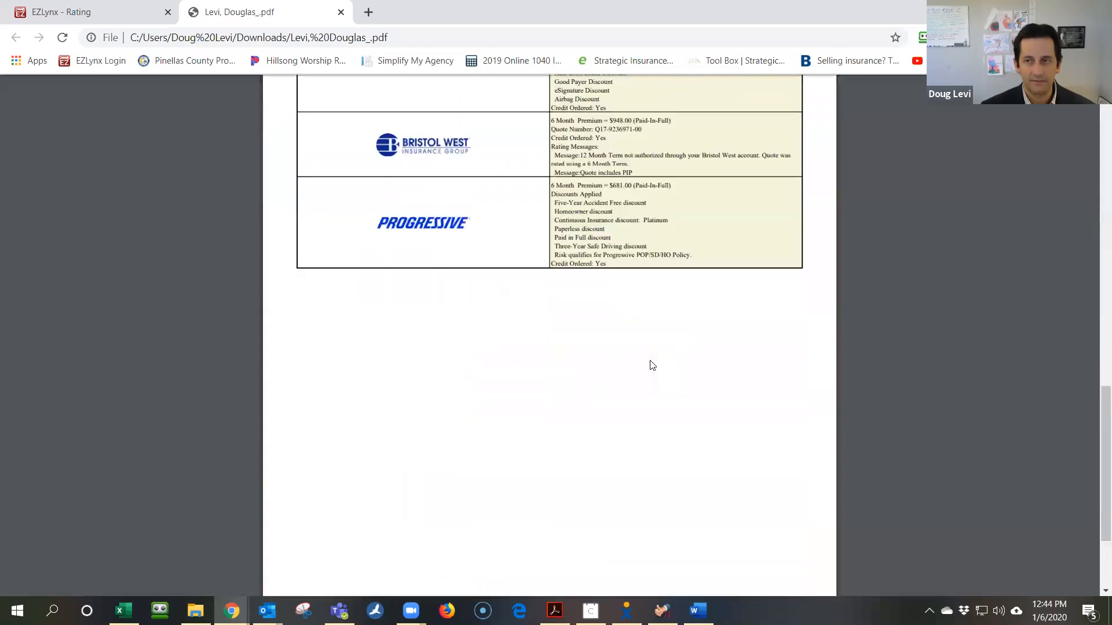
pyautogui.scroll(20, 645, 350)
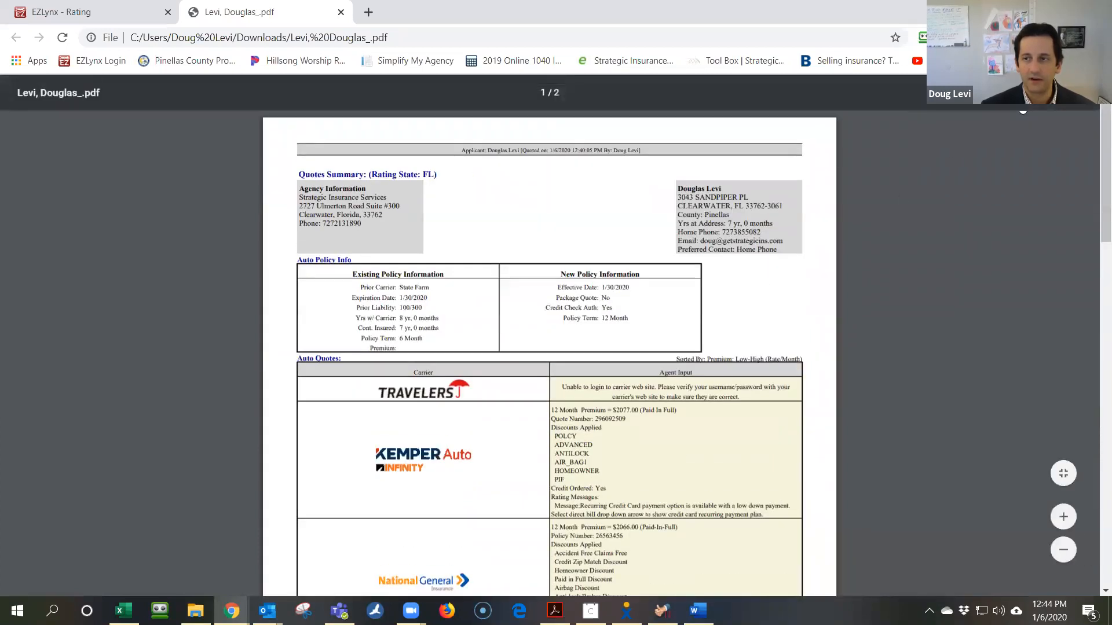
# Save the quotes summary PDF to Data Transfer as '<client surname> Auto Insurance Comparison'
pyautogui.hotkey('ctrl', 's')
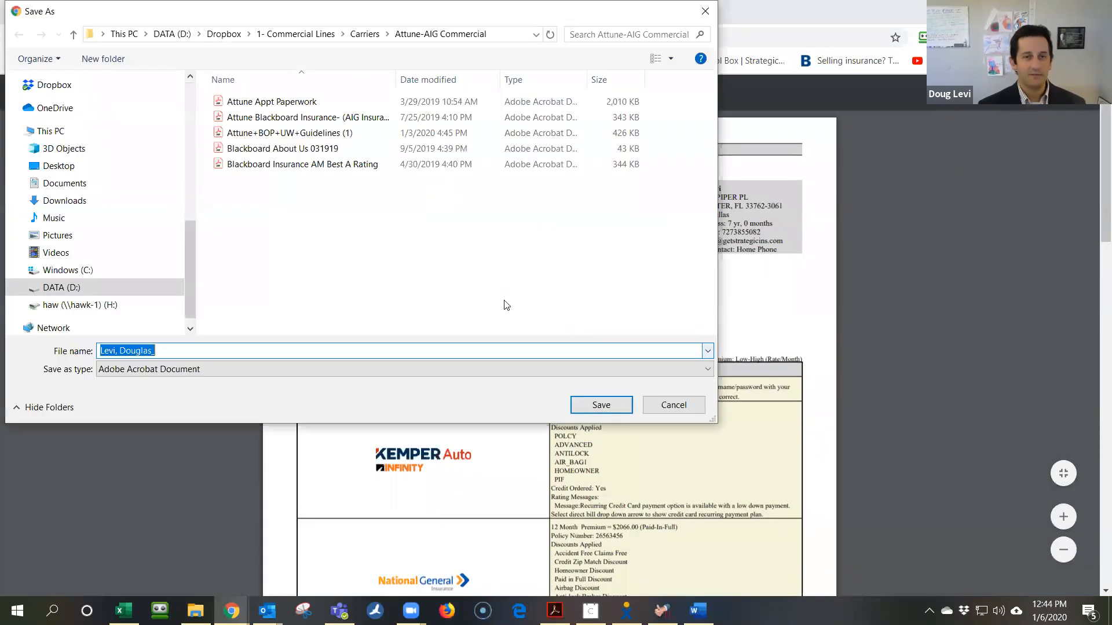
pyautogui.moveTo(191, 279); pyautogui.dragTo(172, 93)
pyautogui.click(75, 229)
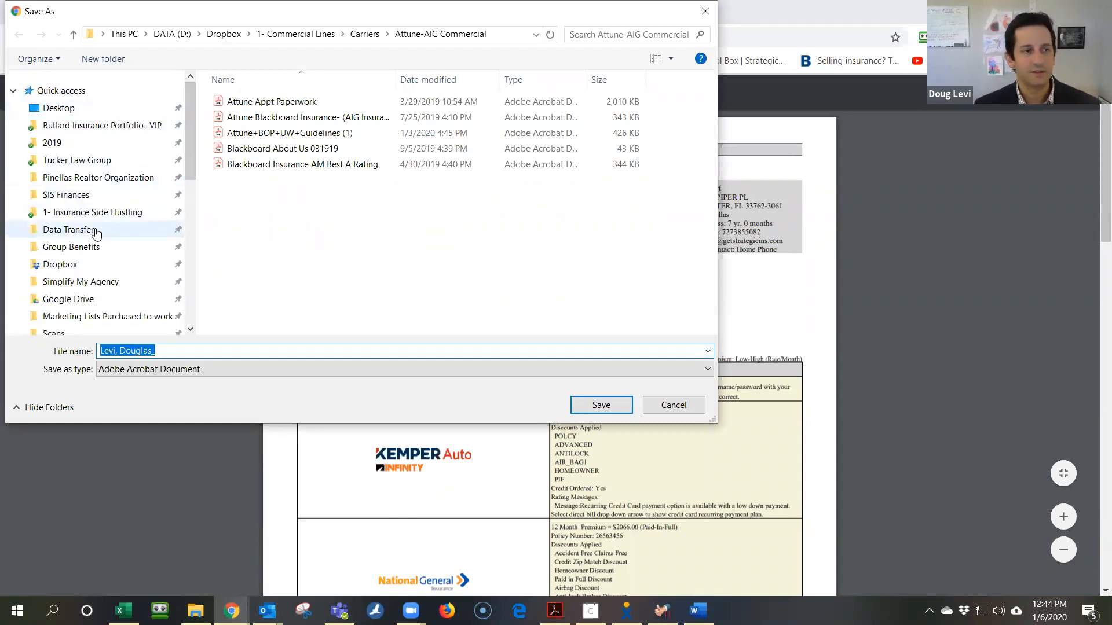
pyautogui.click(300, 346)
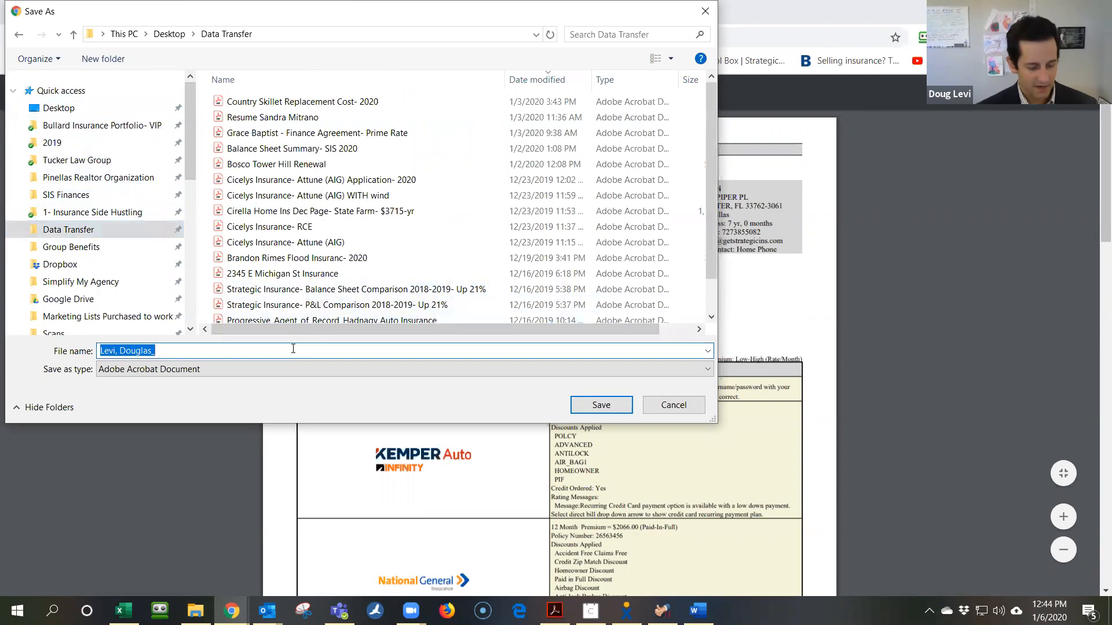
pyautogui.write('Levi Auto ')
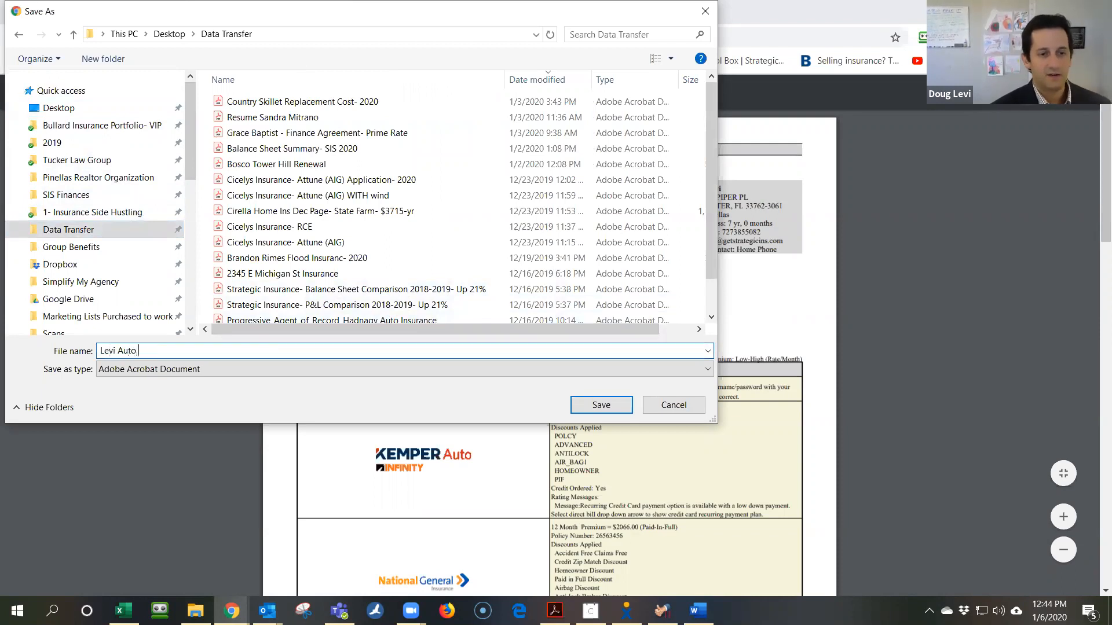
pyautogui.write('Insurance')
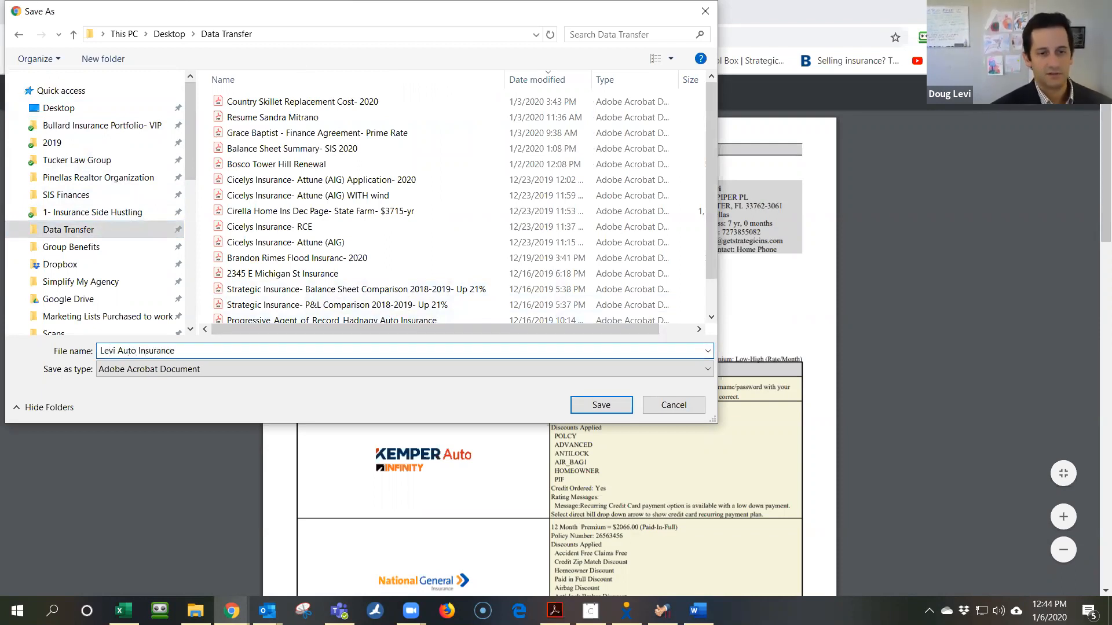
pyautogui.write(' Comparison')
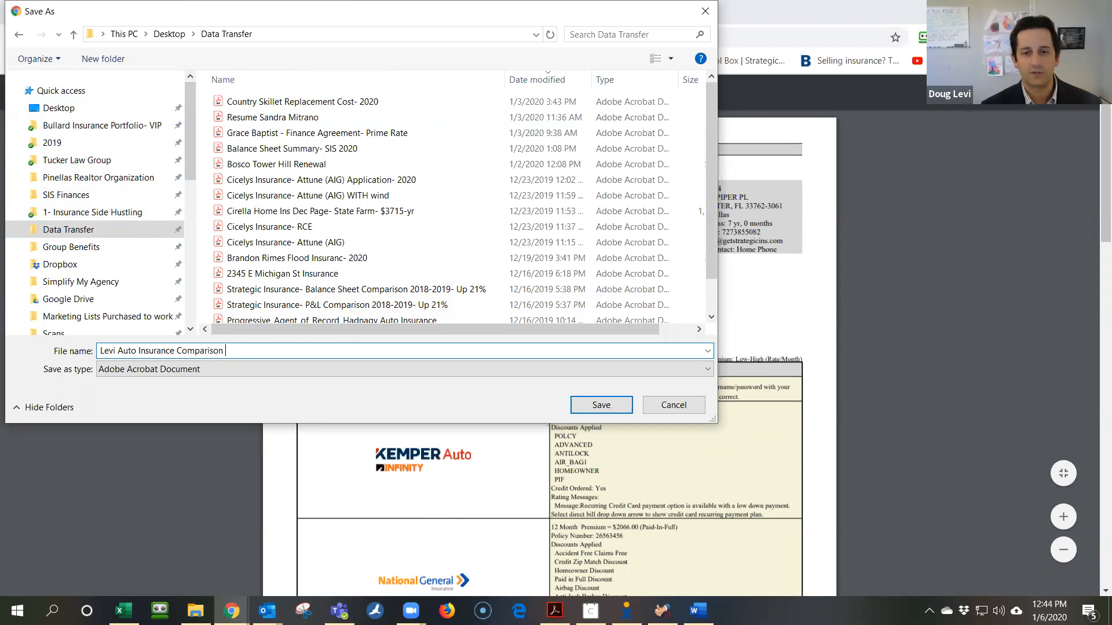
pyautogui.click(582, 409)
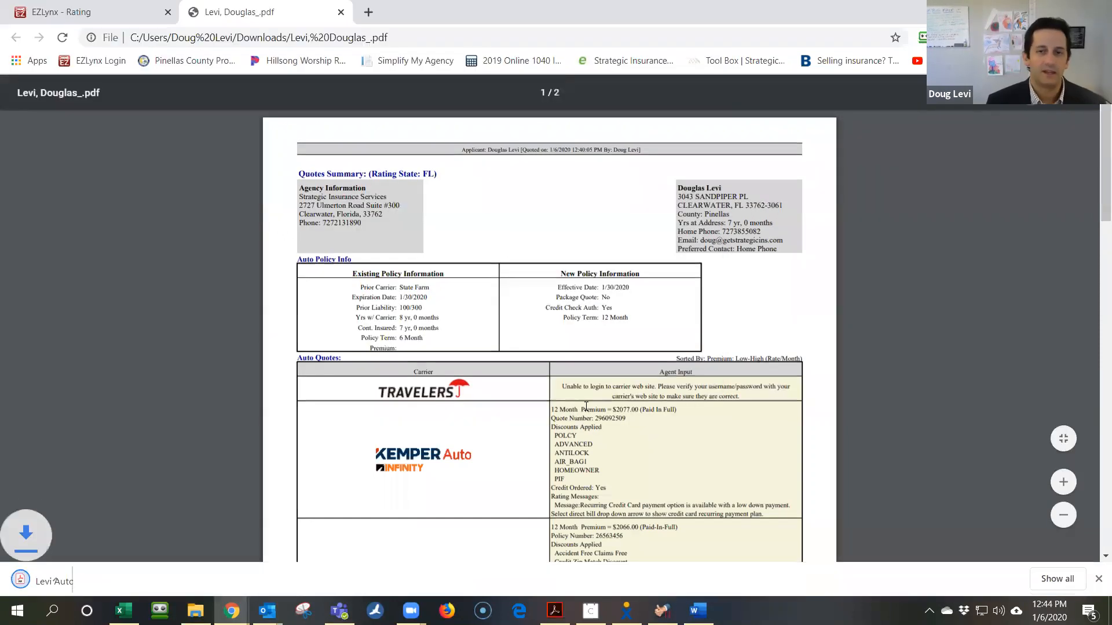